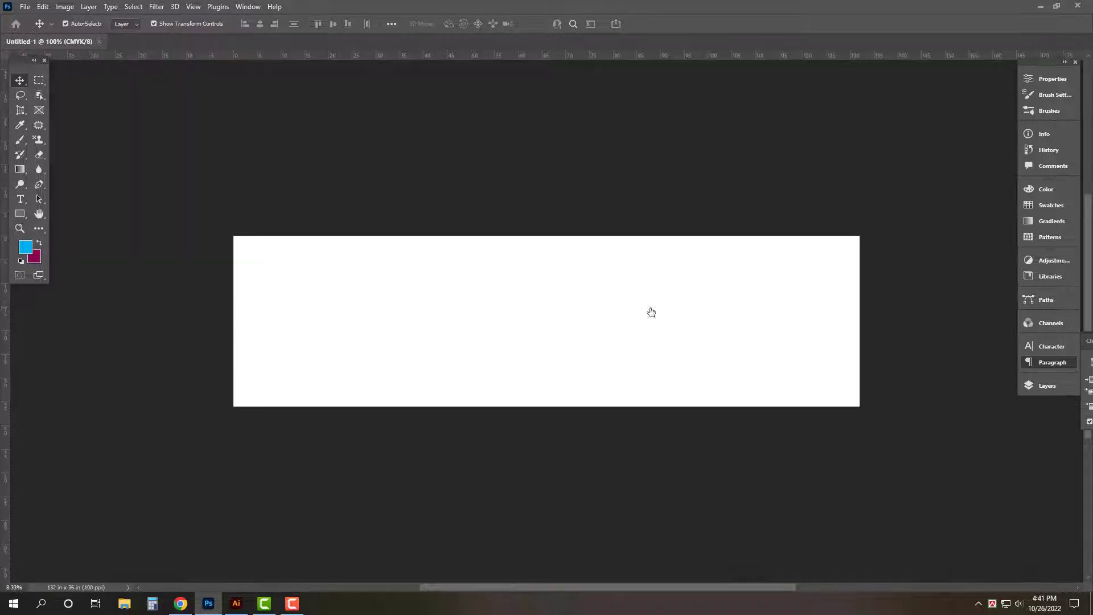
# - Unlock the Background layer, converting it to Layer 0
pyautogui.click(1060, 387)
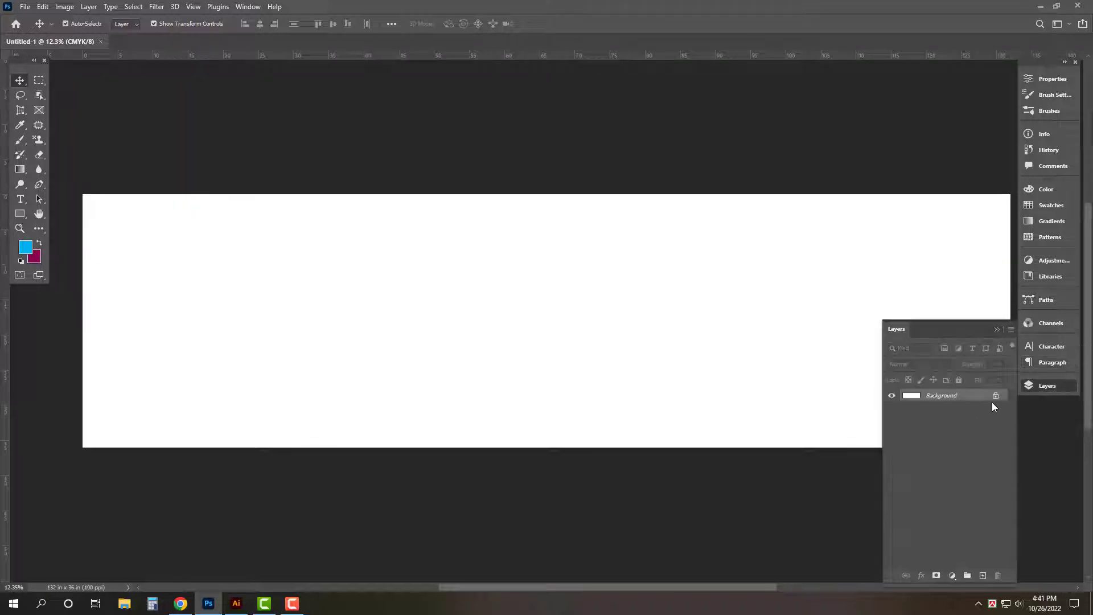
pyautogui.click(993, 393)
pyautogui.press('Tab')
# - Add vertical and horizontal guides crossing at the canvas centre and start a text layer near the top
pyautogui.moveTo(6, 130); pyautogui.dragTo(548, 111)
pyautogui.moveTo(629, 38); pyautogui.dragTo(568, 311)
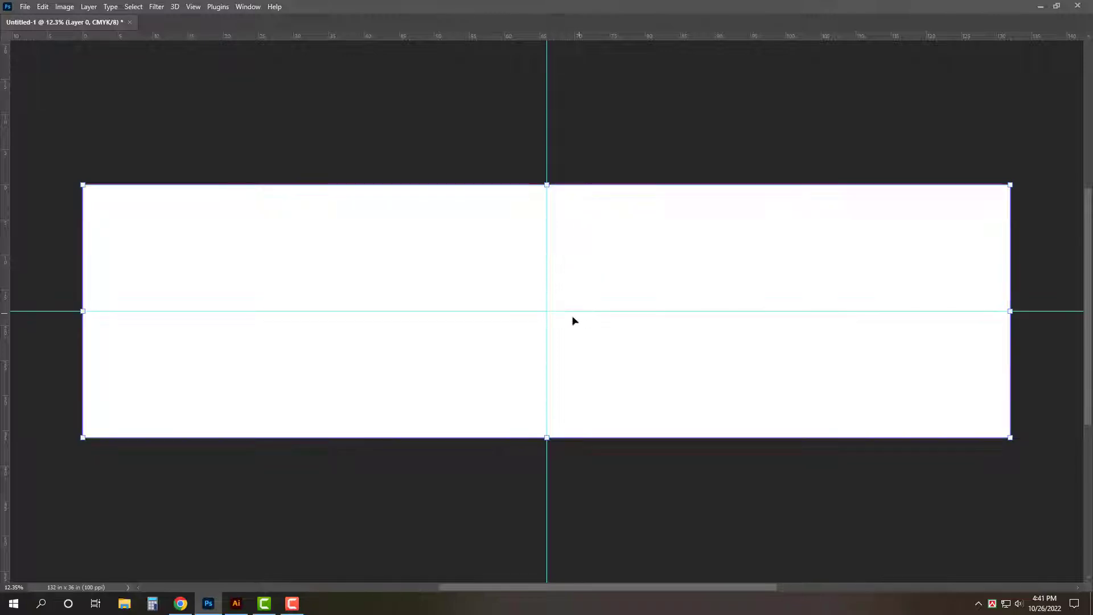
pyautogui.press('t')
pyautogui.click(490, 256)
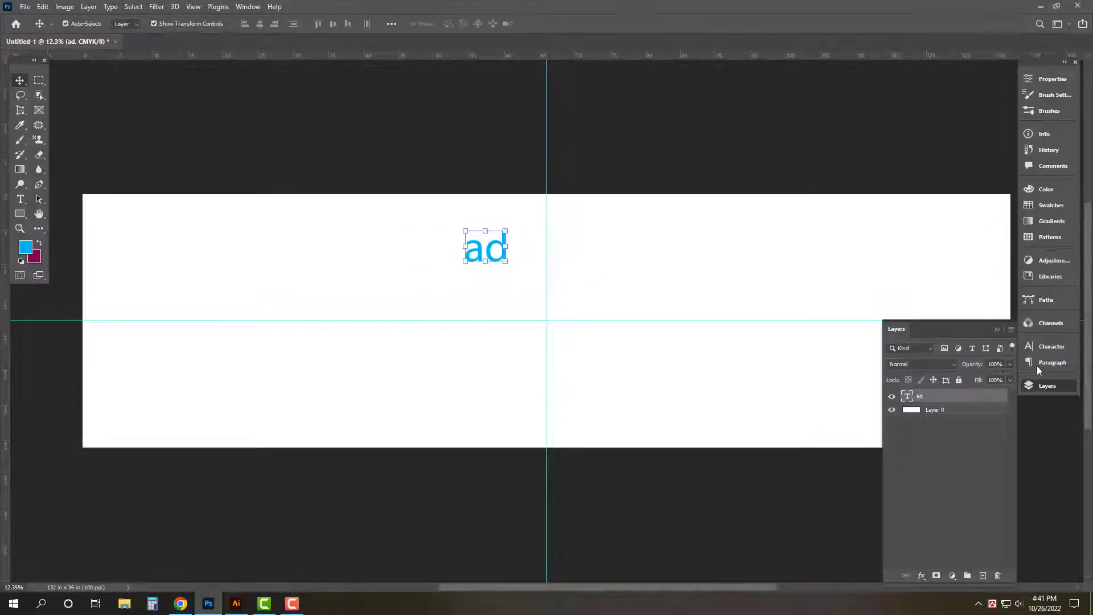
# - Set the text font to SutonnyMJ Bold and move the text onto the vertical centre guide
pyautogui.click(1047, 346)
pyautogui.write('sut')
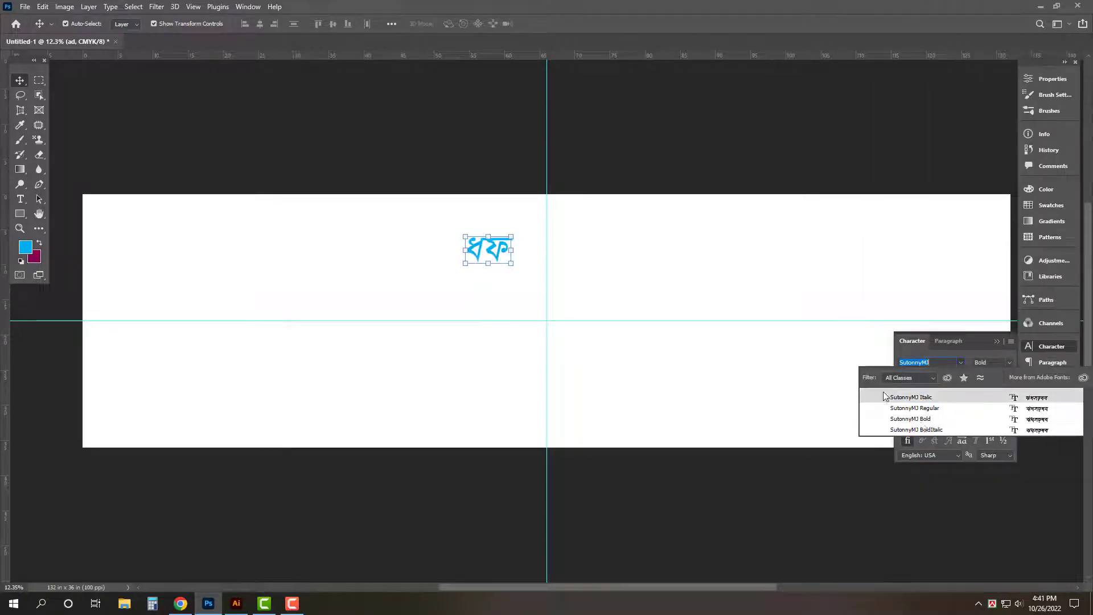
pyautogui.click(911, 419)
pyautogui.moveTo(496, 254); pyautogui.dragTo(556, 248)
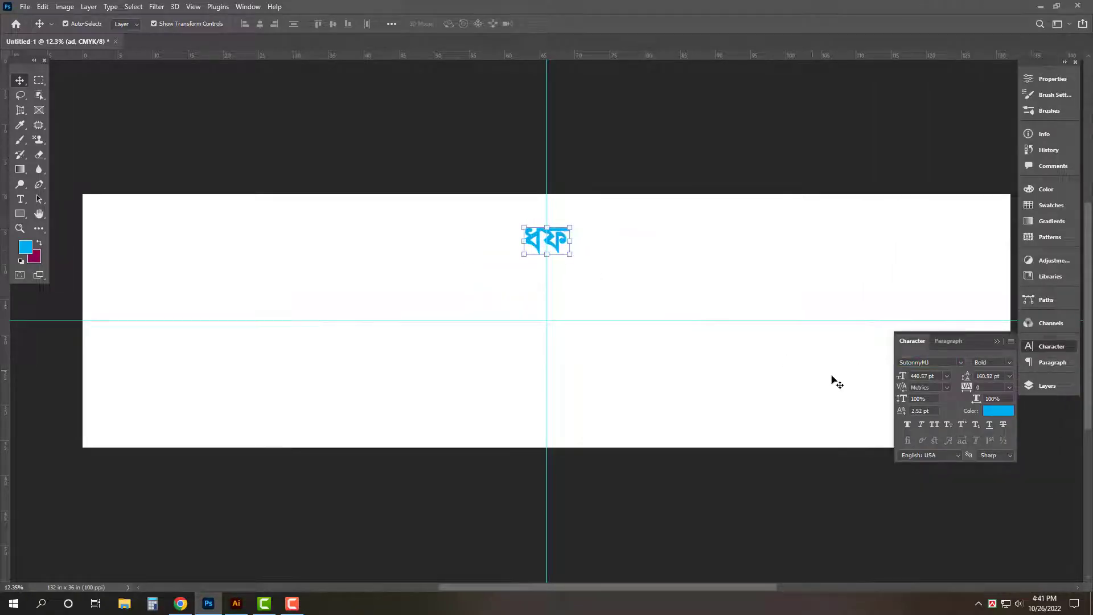
pyautogui.press('Tab')
pyautogui.hotkey('ctrl', '0')
# - Replace the placeholder with the Bengali title 'আল-আমিন এন্টারপ্রাইজ' and commit it
pyautogui.press('t')
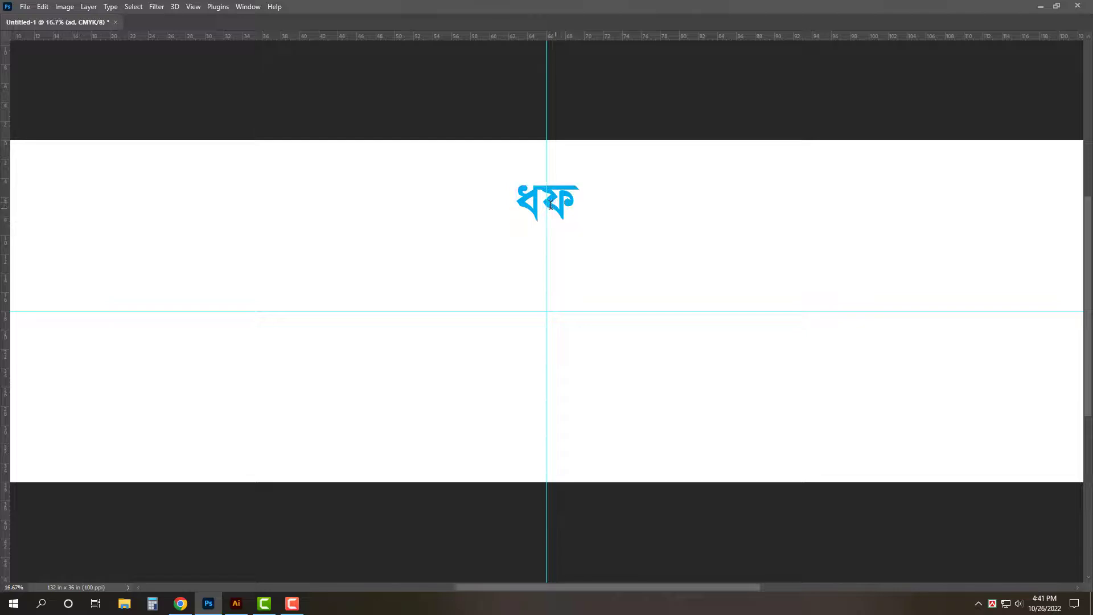
pyautogui.doubleClick(550, 204)
pyautogui.write('Av')
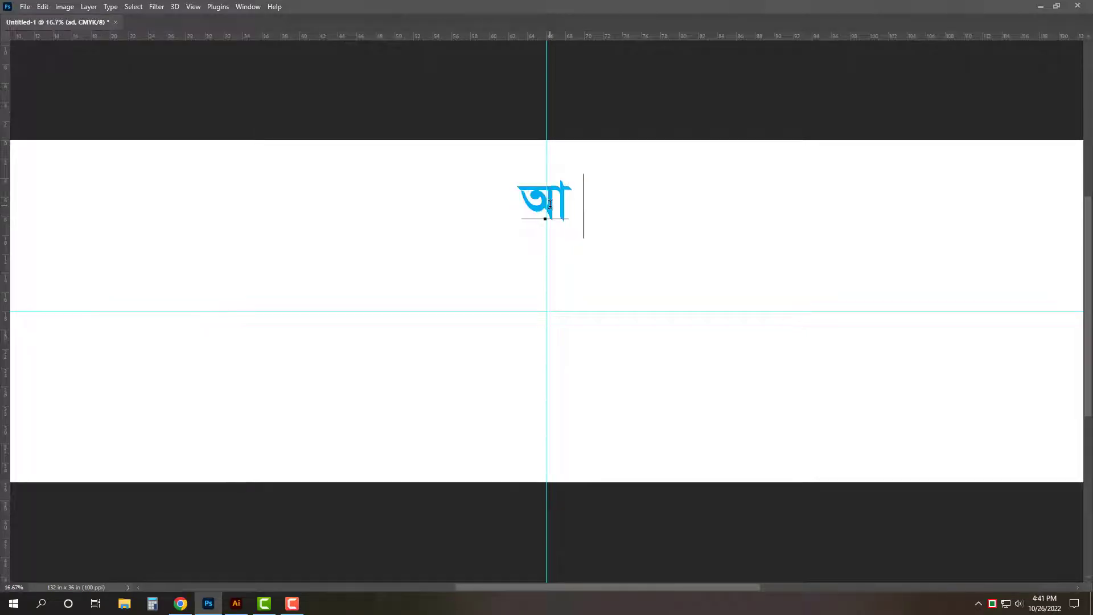
pyautogui.write('j-v')
pyautogui.press('BackSpace')
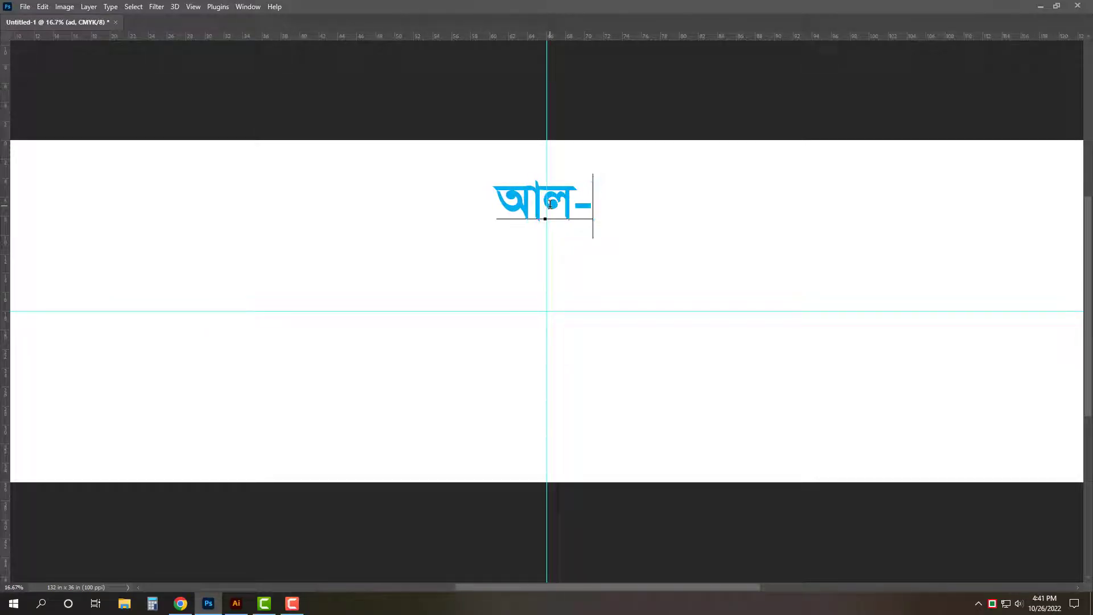
pyautogui.write('Avwgb')
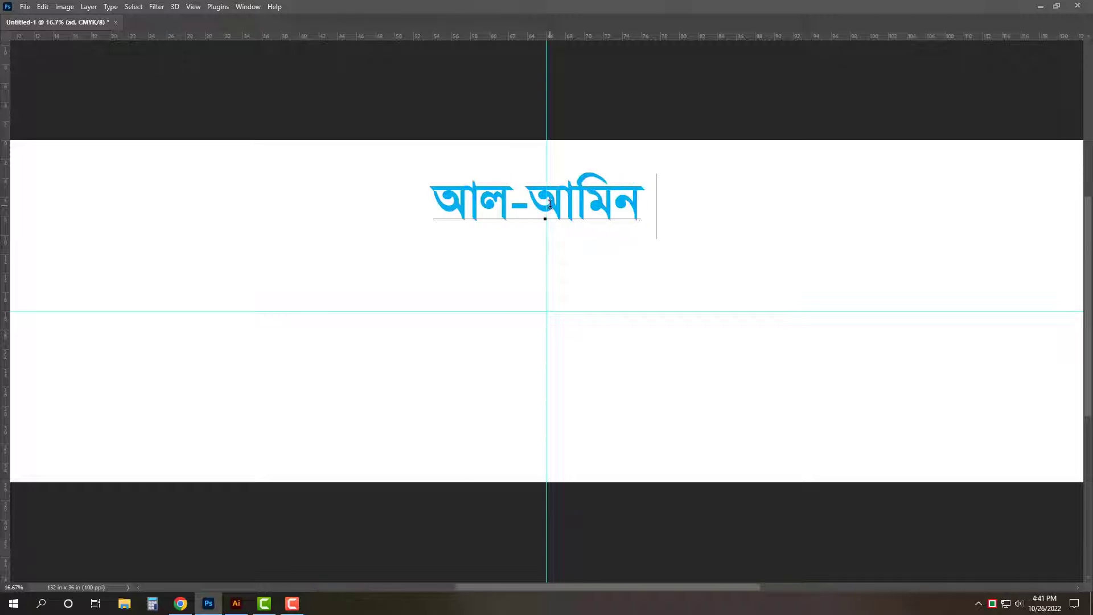
pyautogui.press('BackSpace')
pyautogui.write('Gb')
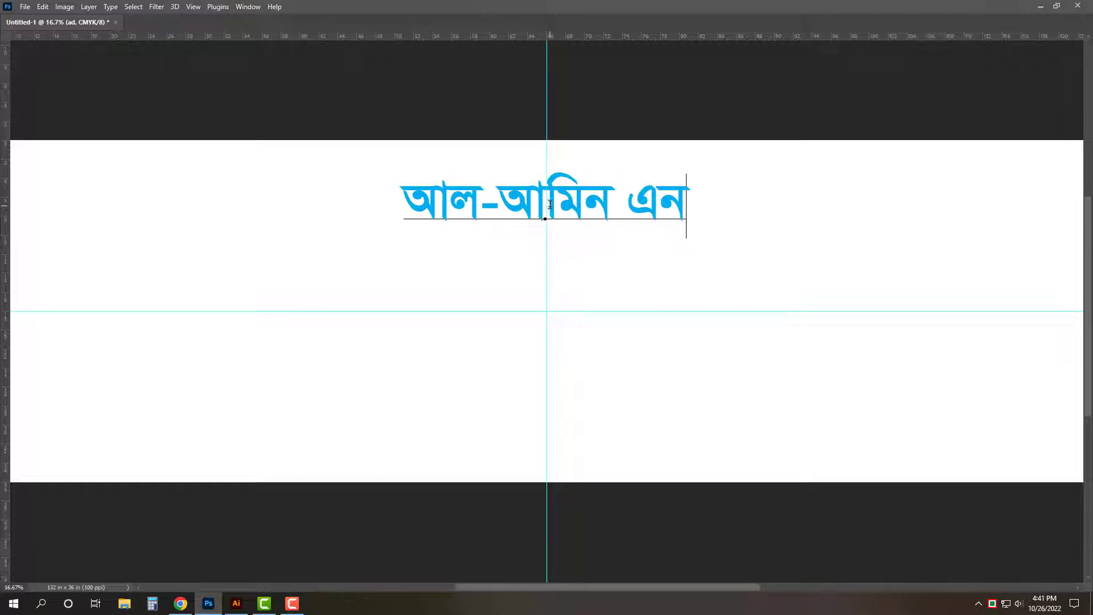
pyautogui.write('›UvicÖv')
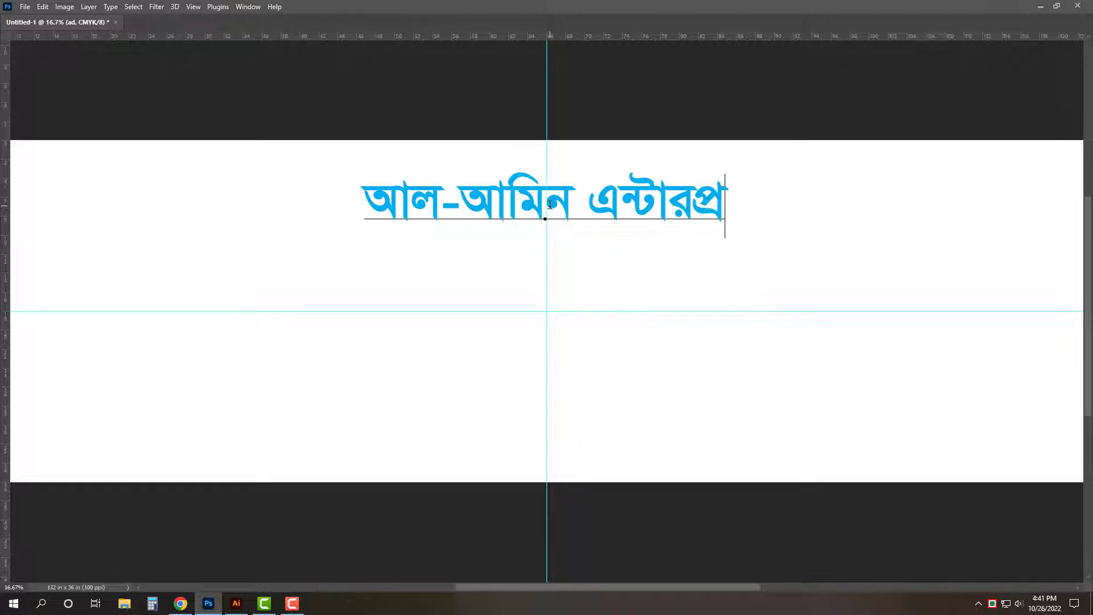
pyautogui.press('BackSpace')
pyautogui.write('BR')
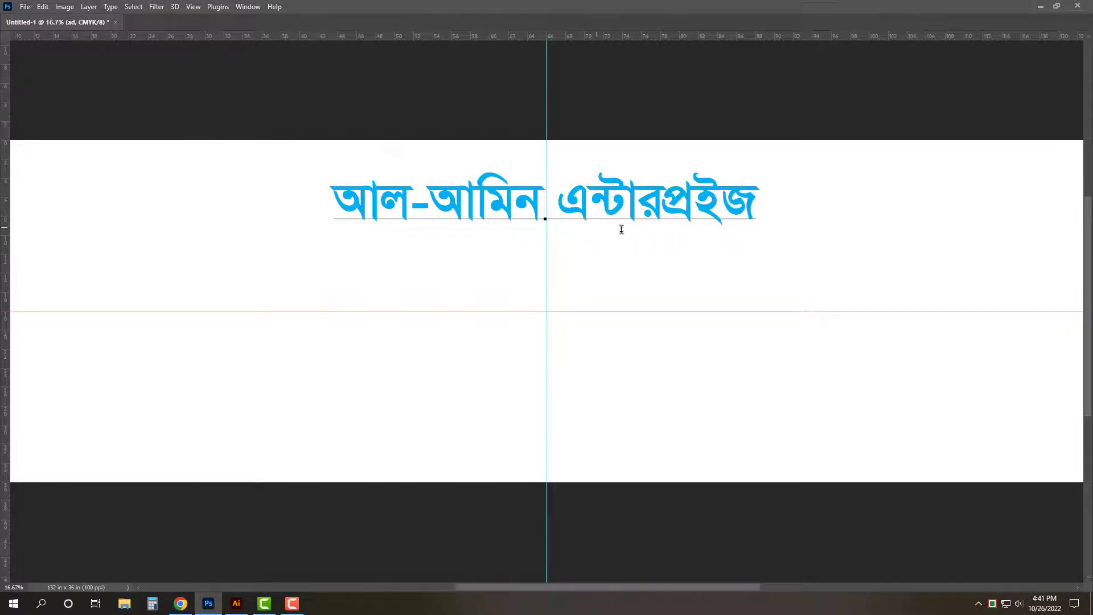
pyautogui.click(700, 212)
pyautogui.write('v')
pyautogui.hotkey('ctrl', 'Return')
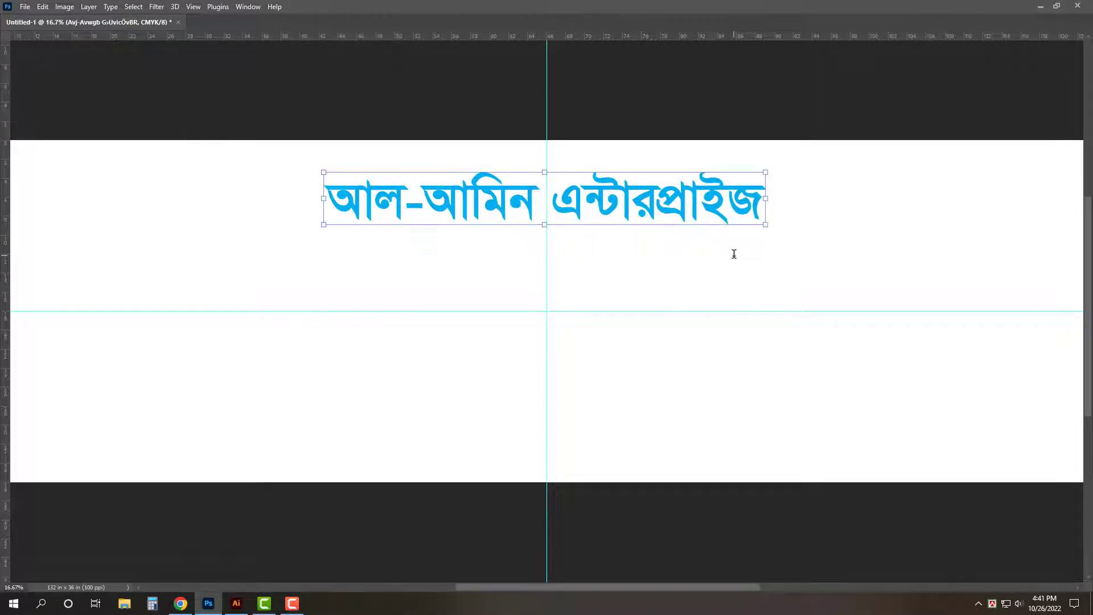
# - Duplicate the title just below itself and shrink the copy to subtitle size
pyautogui.moveTo(688, 288); pyautogui.dragTo(687, 375)
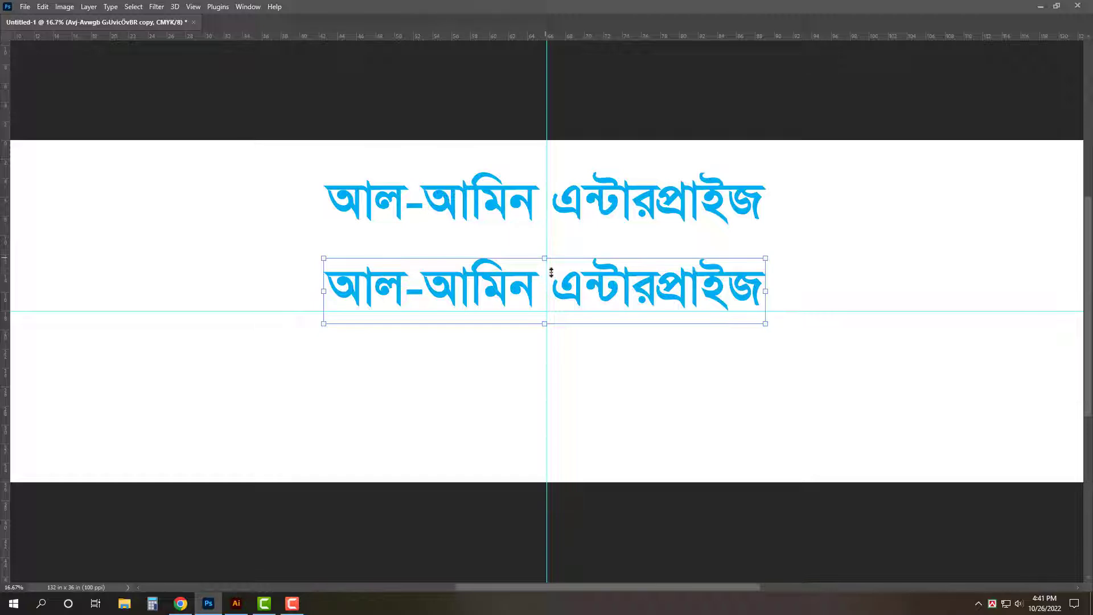
pyautogui.moveTo(554, 288); pyautogui.dragTo(555, 292)
pyautogui.press('t')
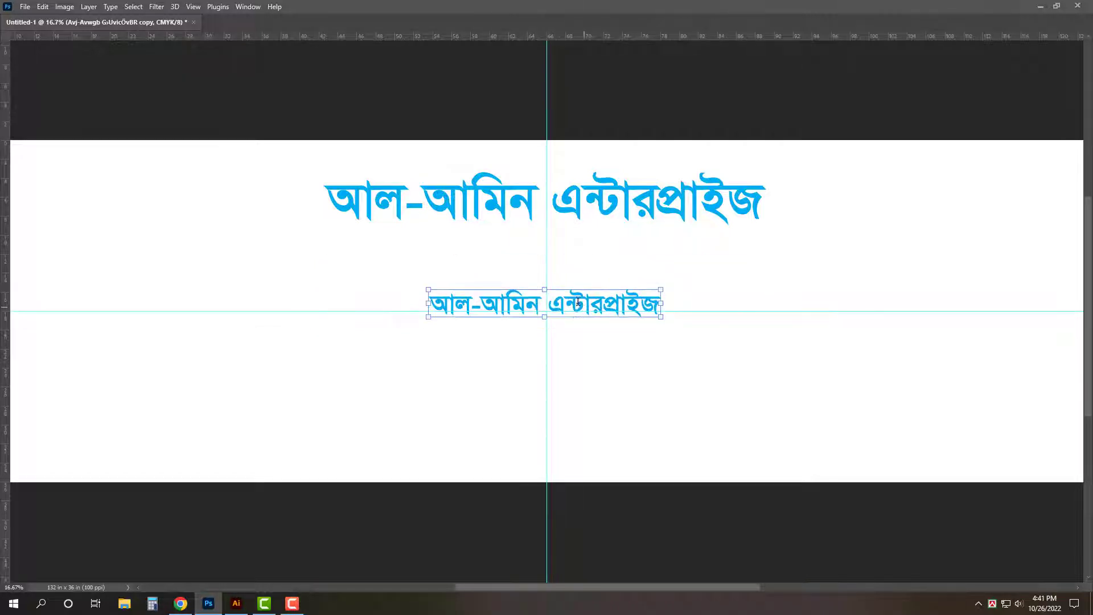
# - Retype the copy as the Bengali proprietor's name line, commit it, and duplicate it below
pyautogui.click(566, 303)
pyautogui.hotkey('ctrl', 'a')
pyautogui.write('‡cÖvcÖ')
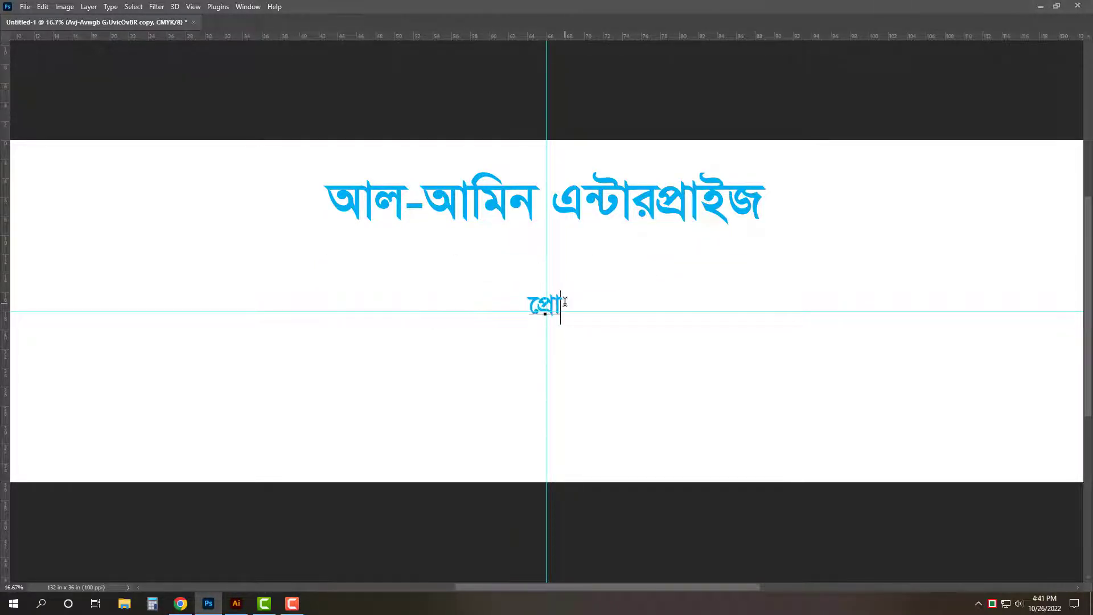
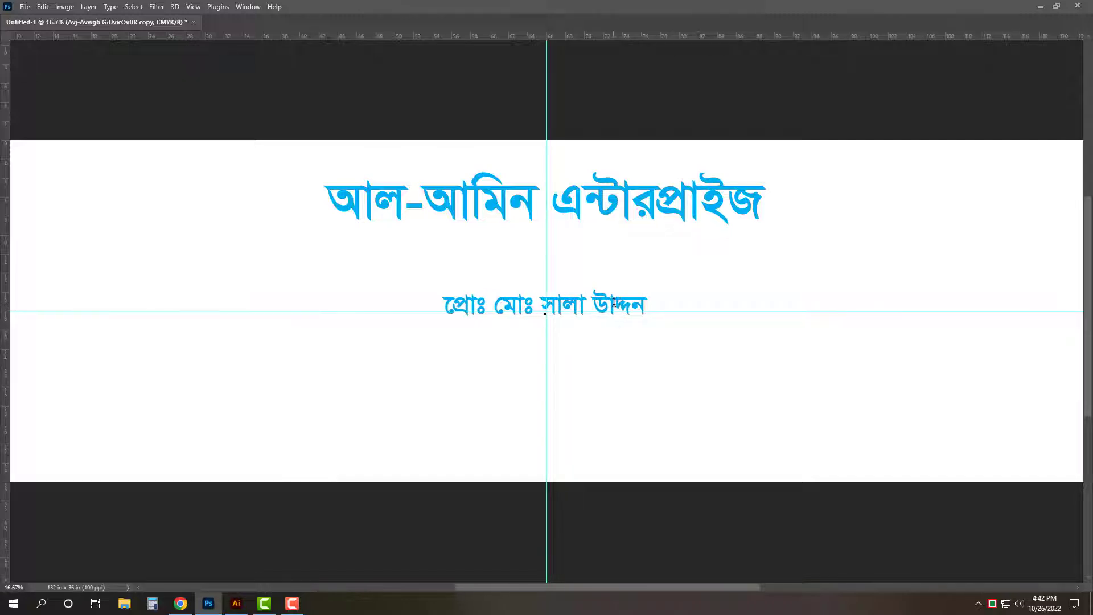
pyautogui.write('ি')
pyautogui.click(454, 303)
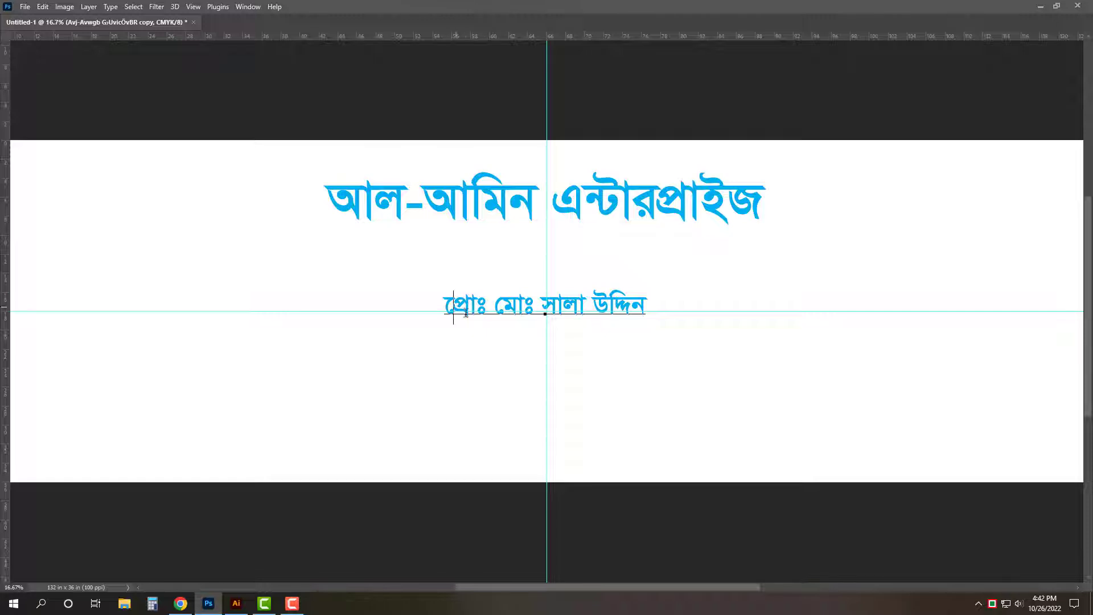
pyautogui.write('ে')
pyautogui.hotkey('shift', 'Home')
pyautogui.press('BackSpace')
pyautogui.hotkey('ctrl', 'Return')
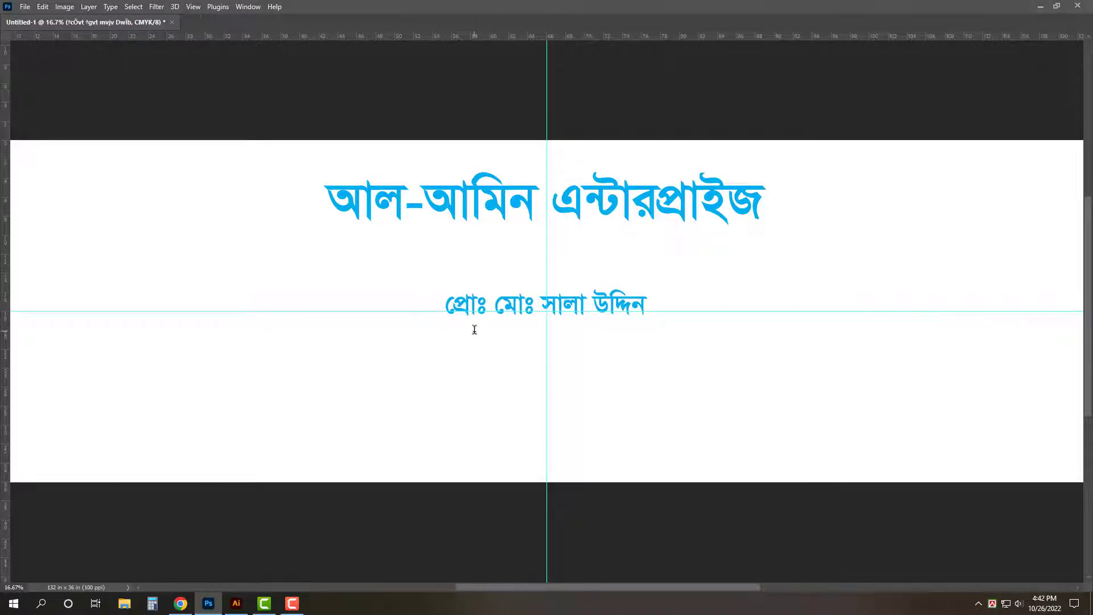
pyautogui.press('v')
pyautogui.moveTo(632, 310); pyautogui.dragTo(634, 353)
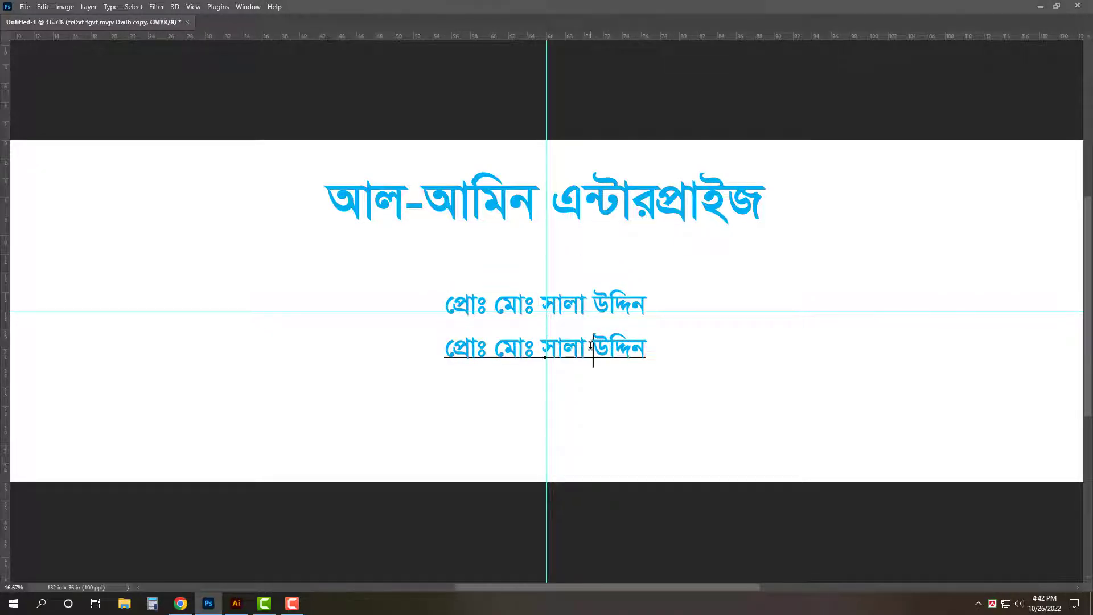
# - Replace the copied line with a Bengali list of bakery goods, ending with cake, bread and biscuits
pyautogui.doubleClick(590, 346)
pyautogui.press('BackSpace')
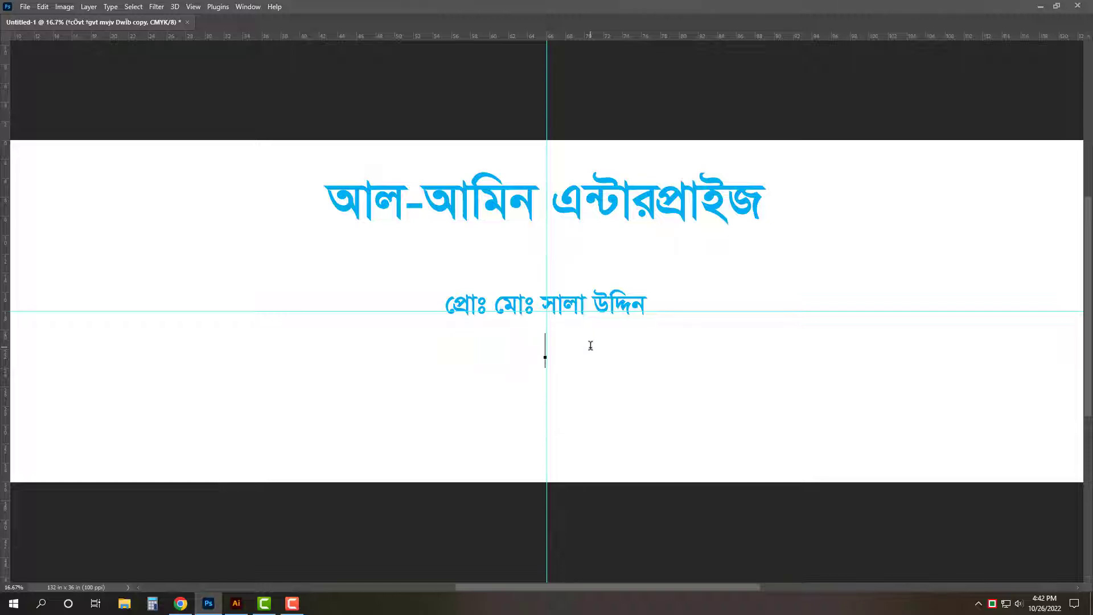
pyautogui.write('এখােন েকা')
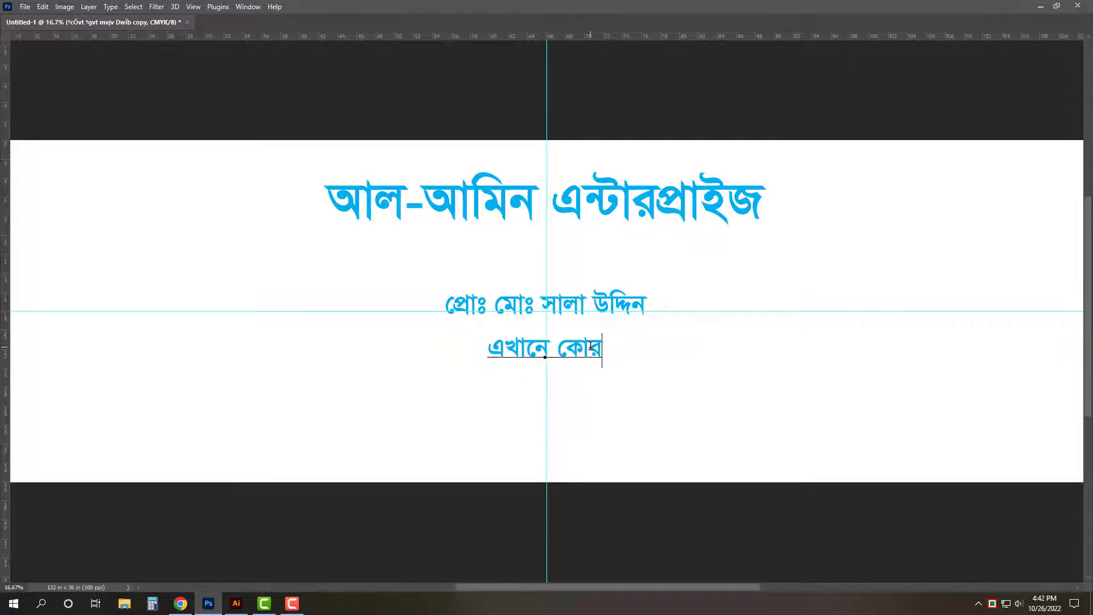
pyautogui.press('BackSpace')
pyautogui.press('BackSpace')
pyautogui.write('বকার')
pyautogui.write('ীর ে')
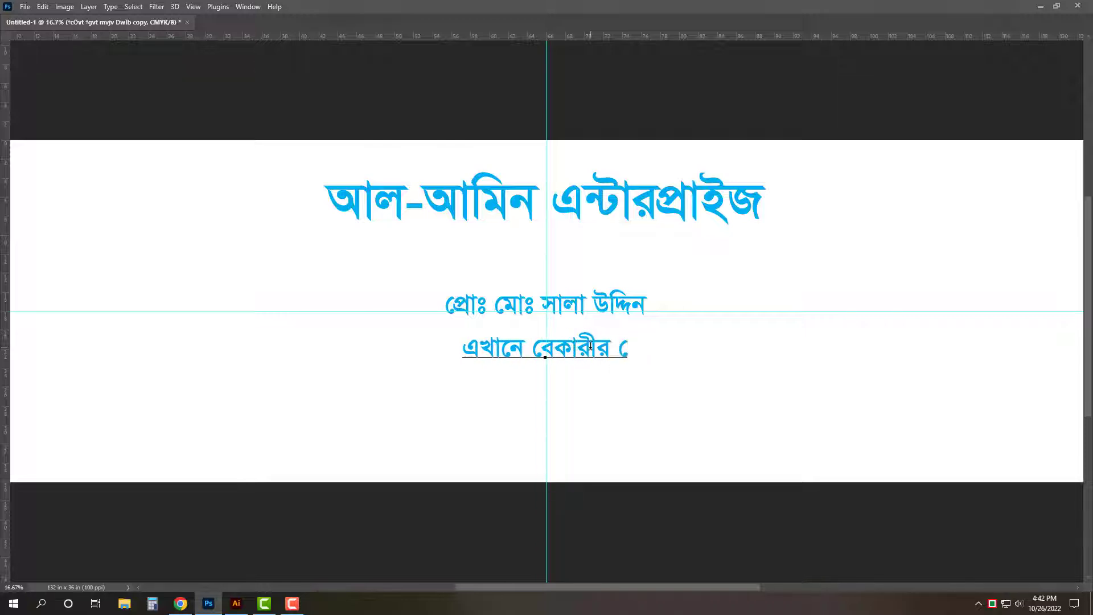
pyautogui.write('কমি')
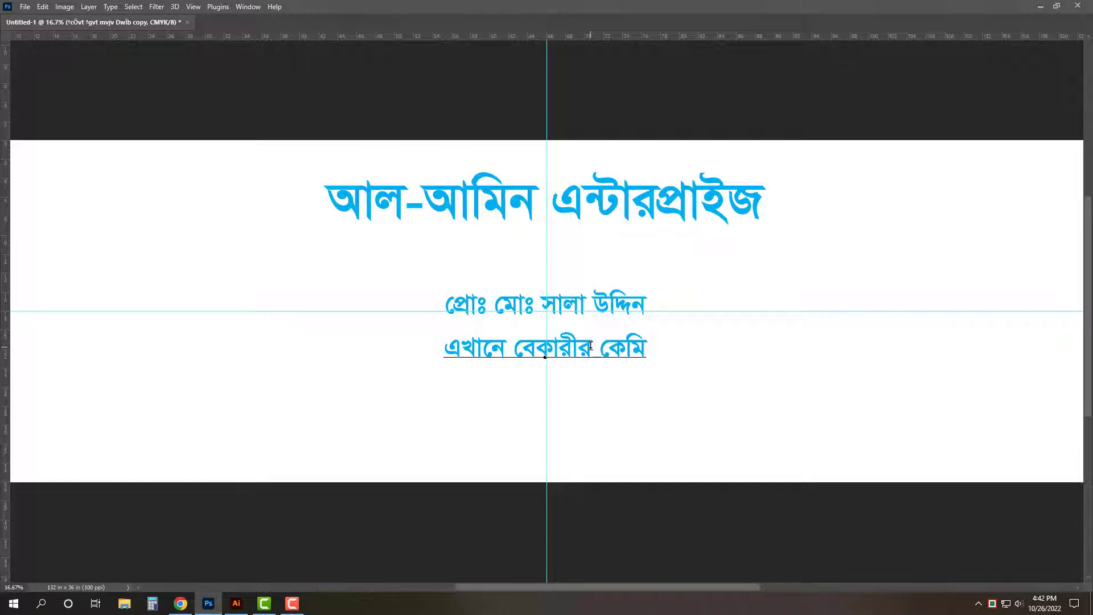
pyautogui.write('ষ্ট,')
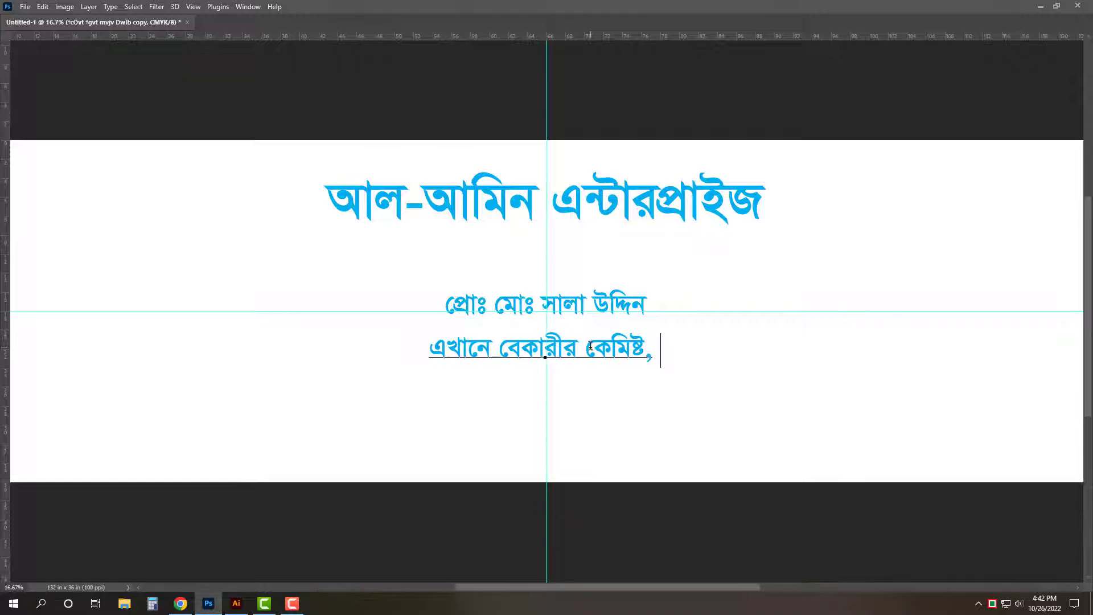
pyautogui.write(' সু')
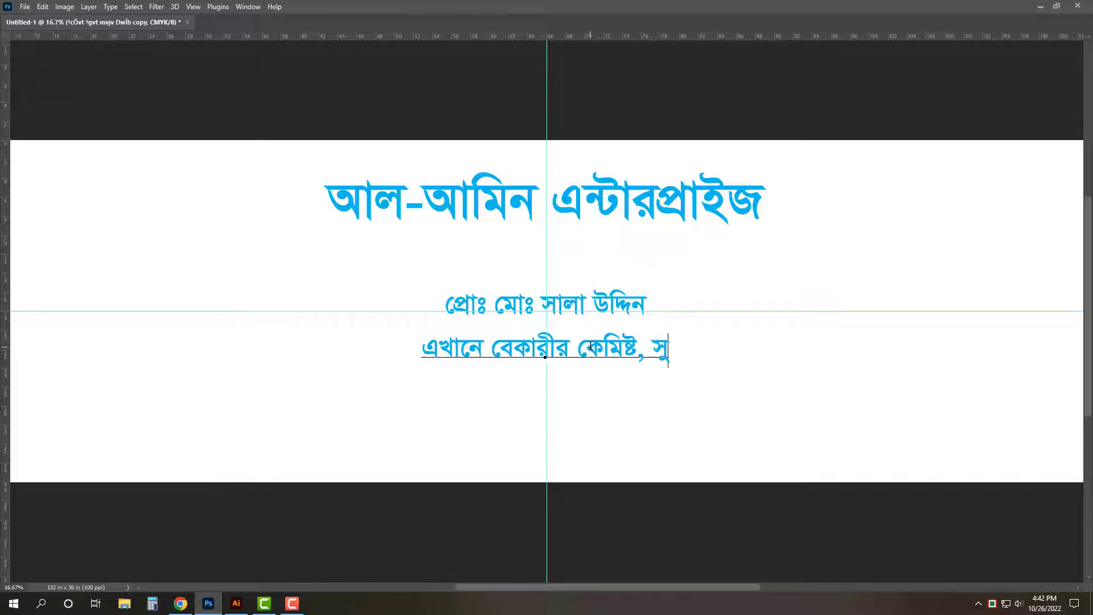
pyautogui.write('ডা, ')
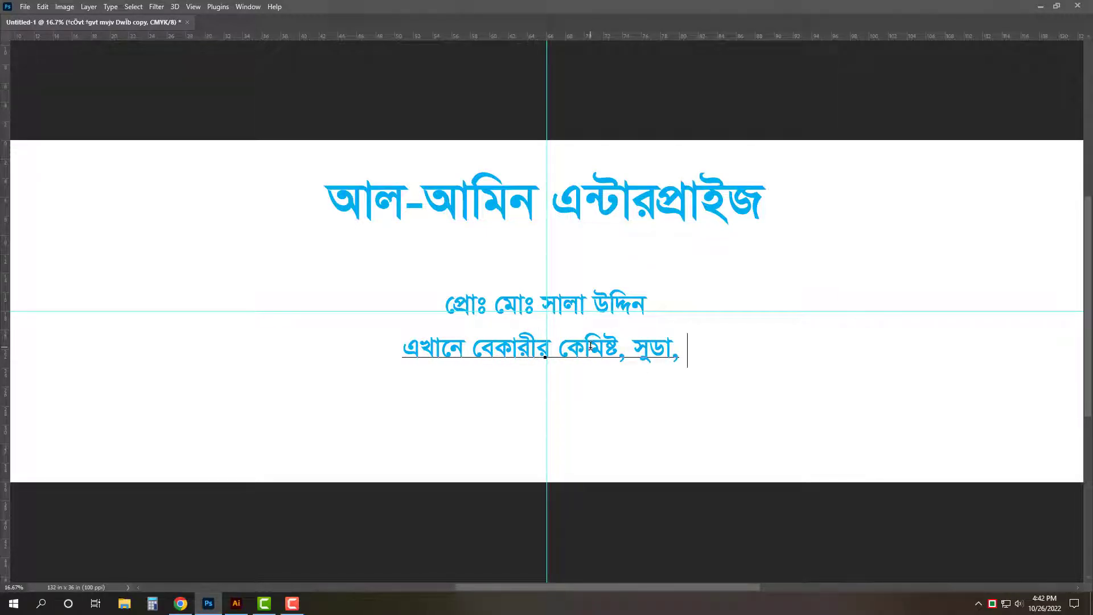
pyautogui.write('বালি')
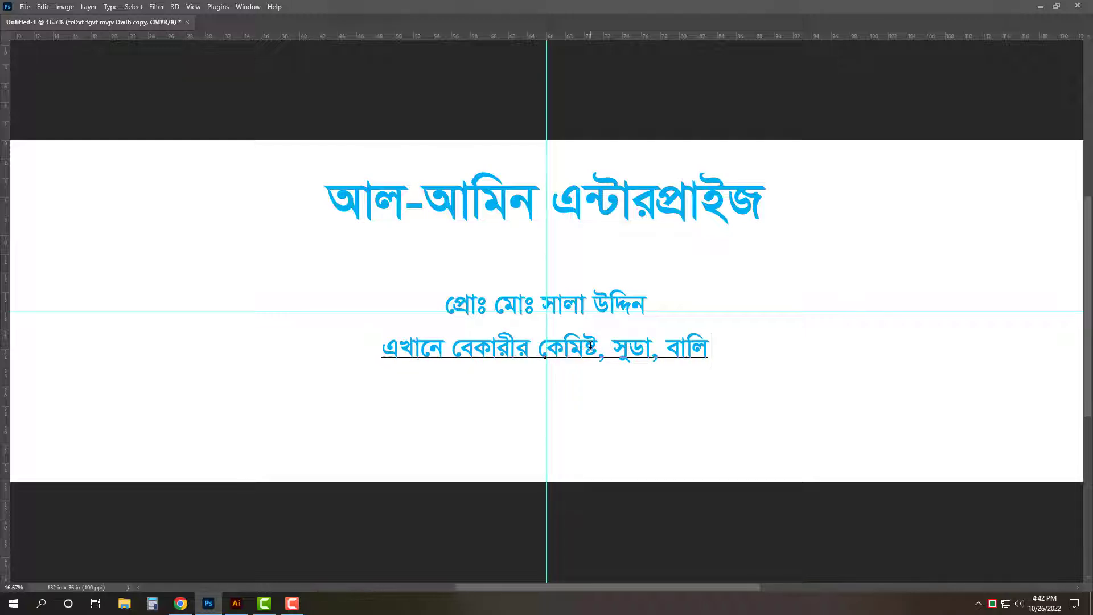
pyautogui.write(', ')
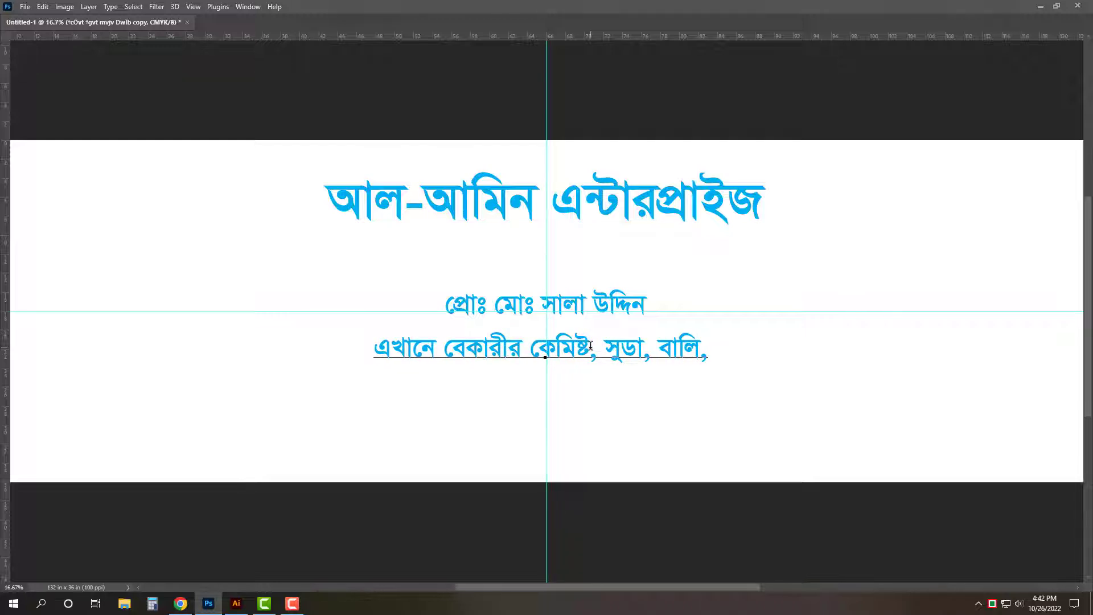
pyautogui.write('ইষ্ট')
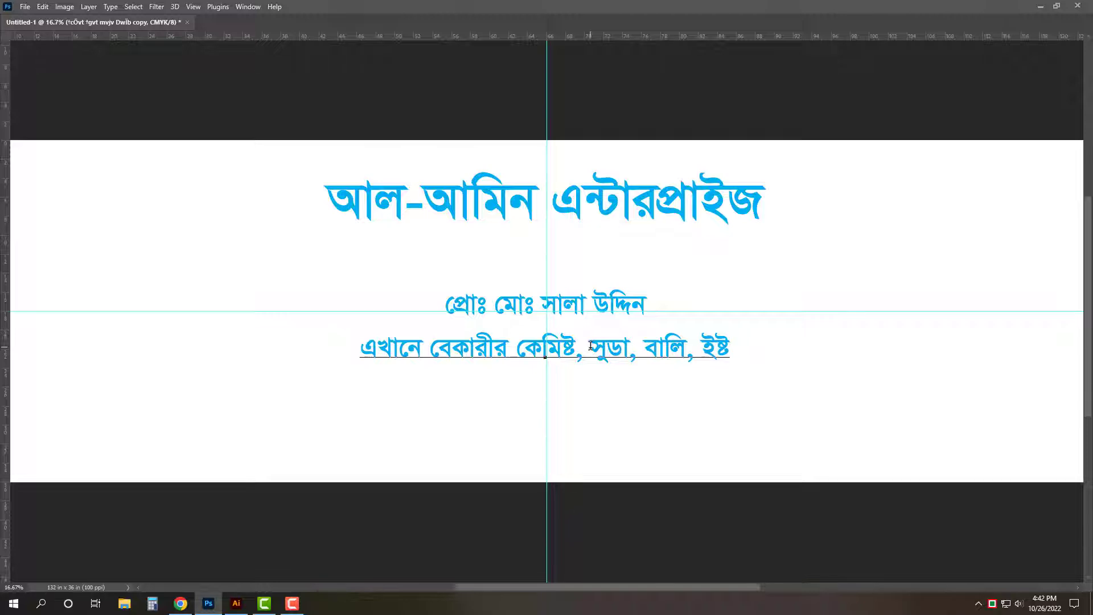
pyautogui.write(', ')
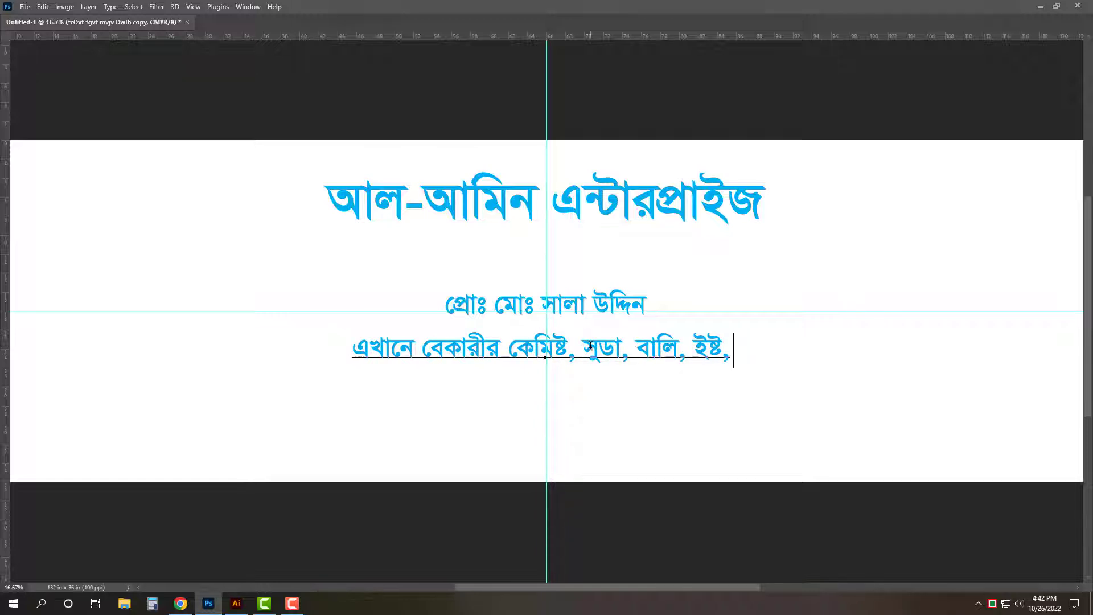
pyautogui.write('মোরব্বা')
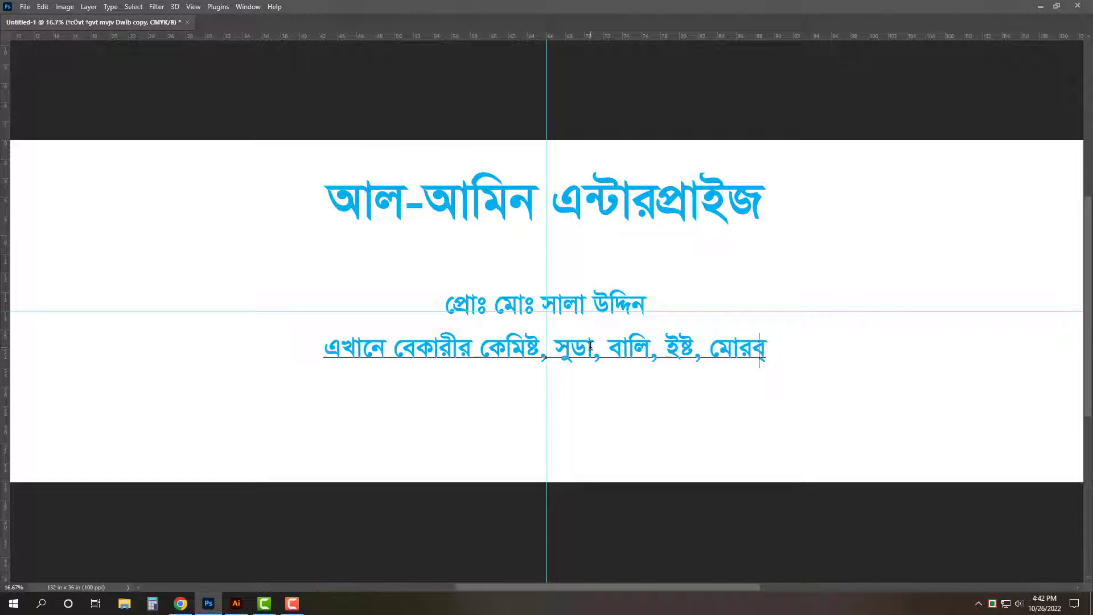
pyautogui.write(', ')
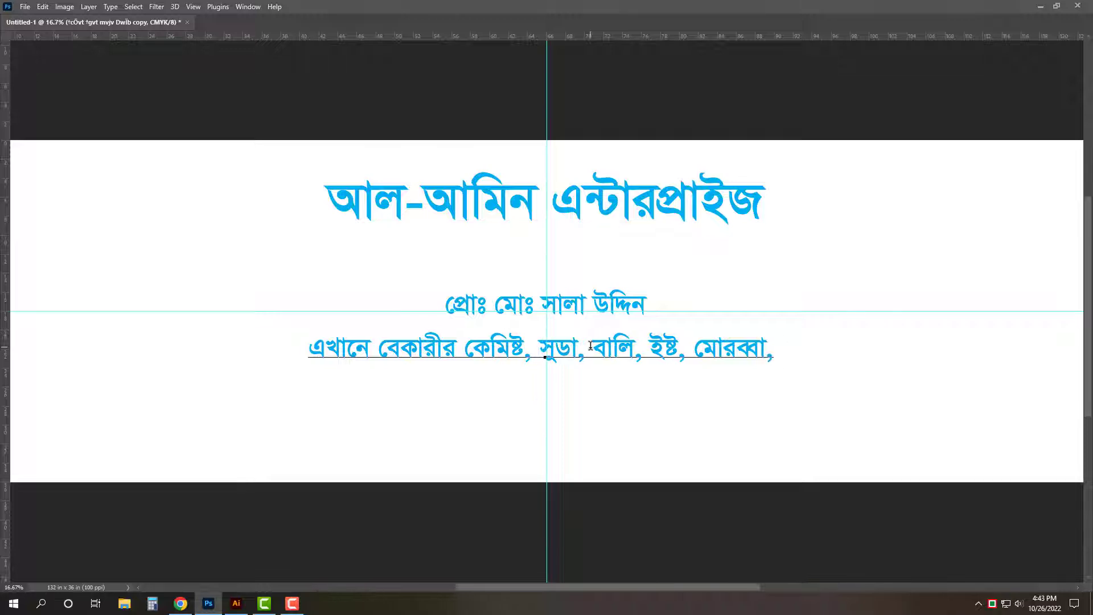
pyautogui.write('ফু')
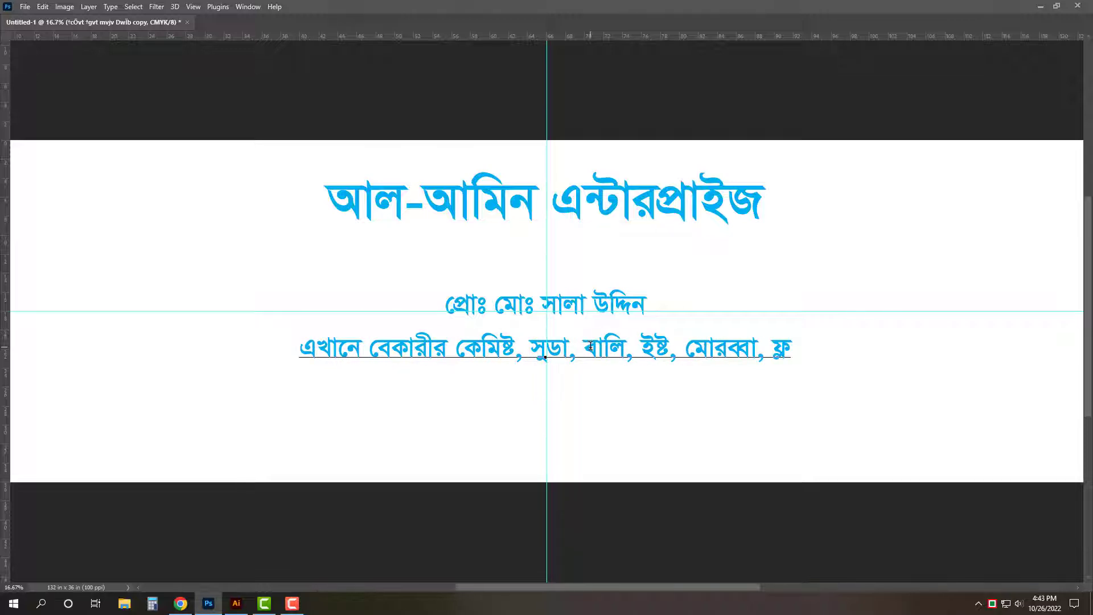
pyautogui.press('Left')
pyautogui.press('Left')
pyautogui.press('Delete')
pyautogui.write('্লেবা')
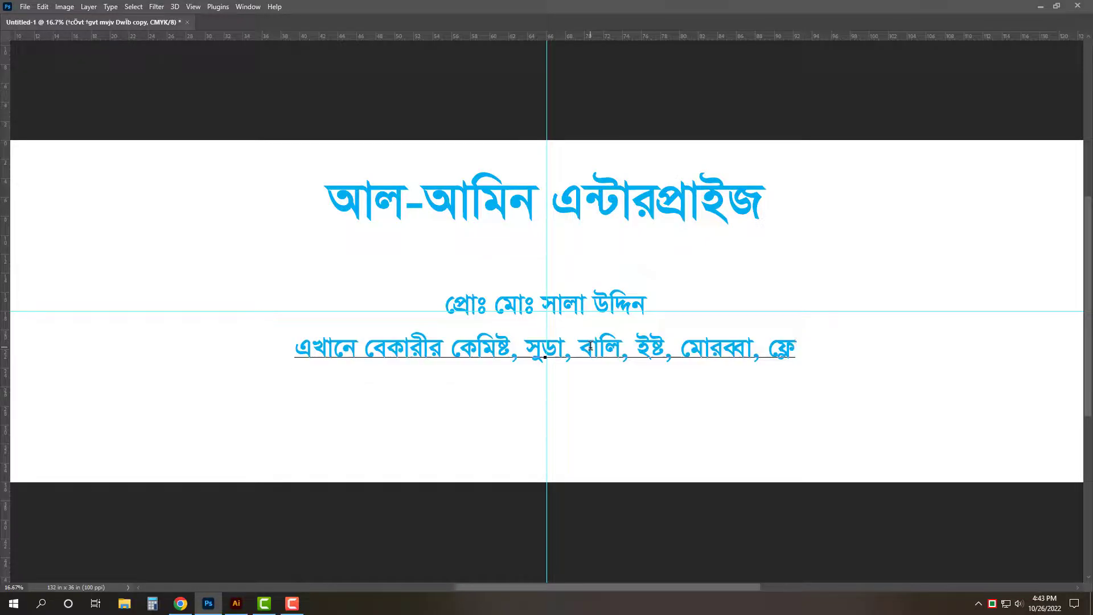
pyautogui.press('BackSpace')
pyautogui.press('BackSpace')
pyautogui.write('ভার')
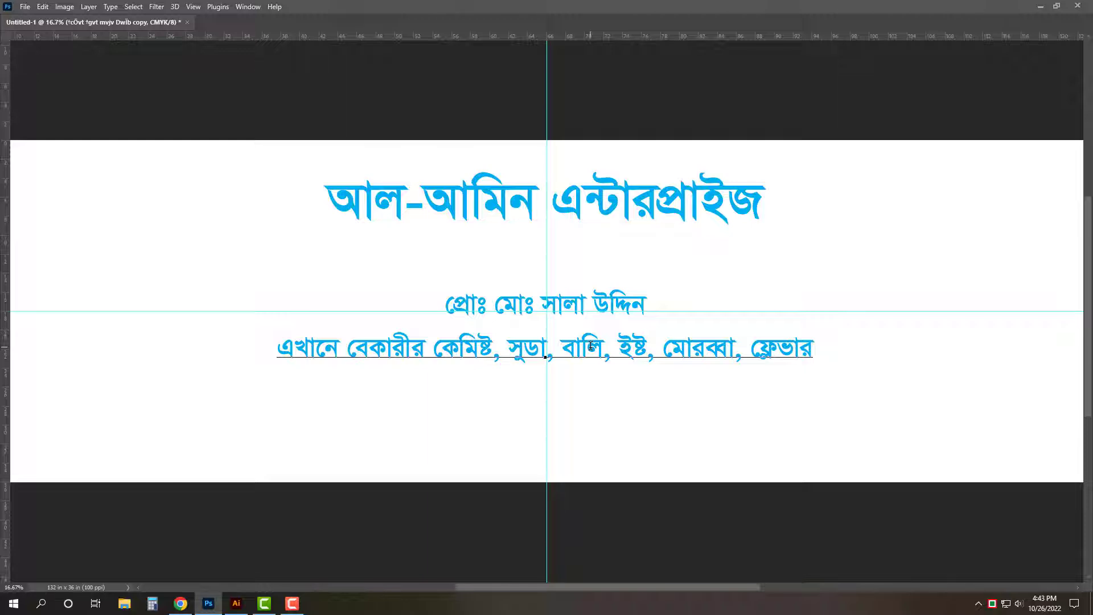
pyautogui.write(', তেল')
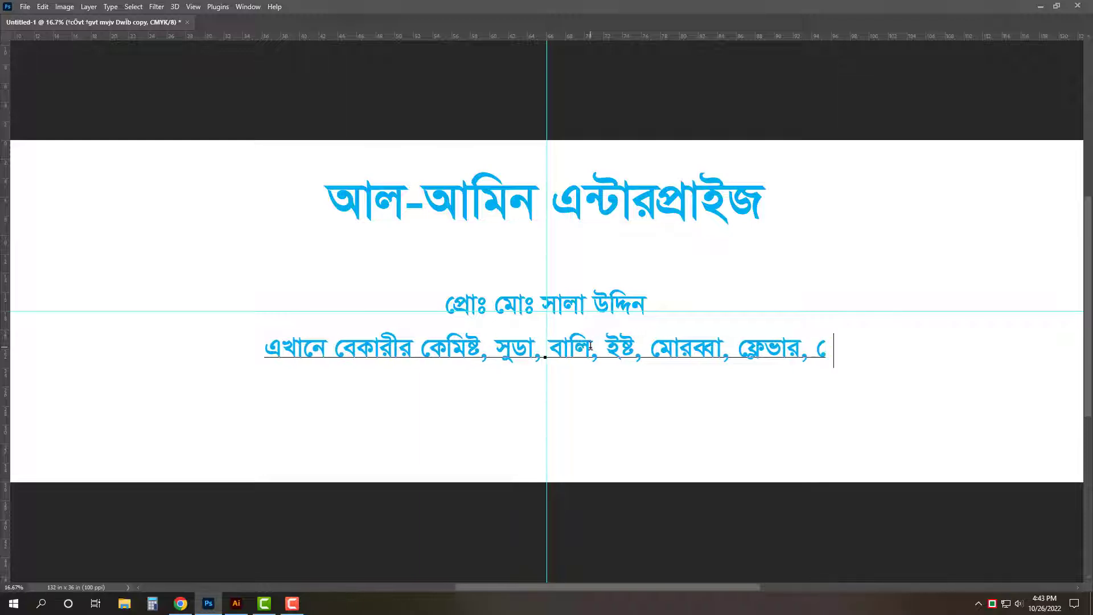
pyautogui.write(', চিনি')
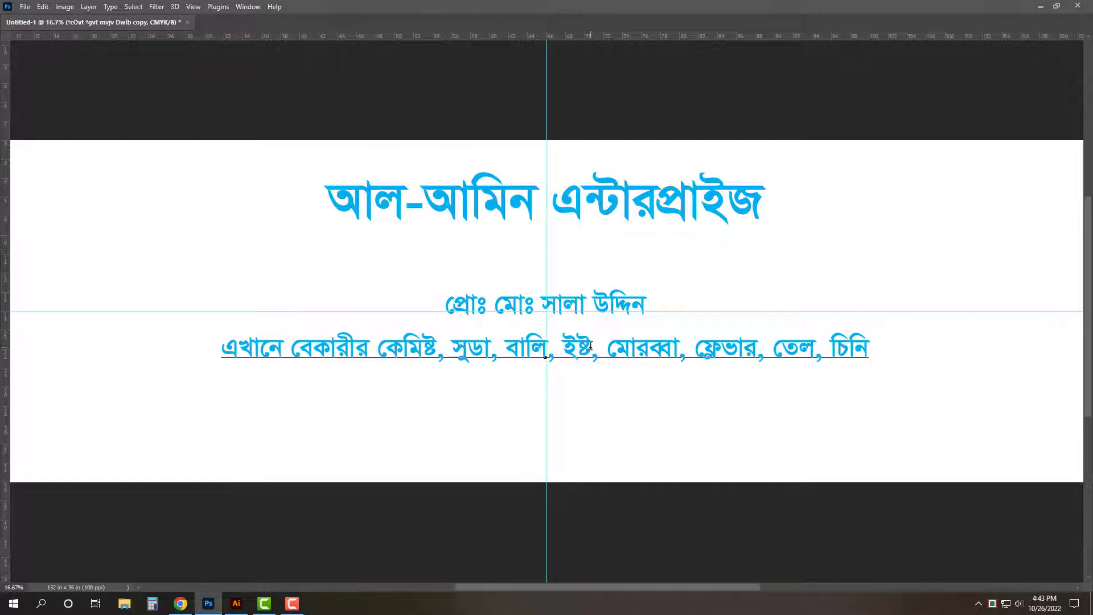
pyautogui.write(', ময়দা')
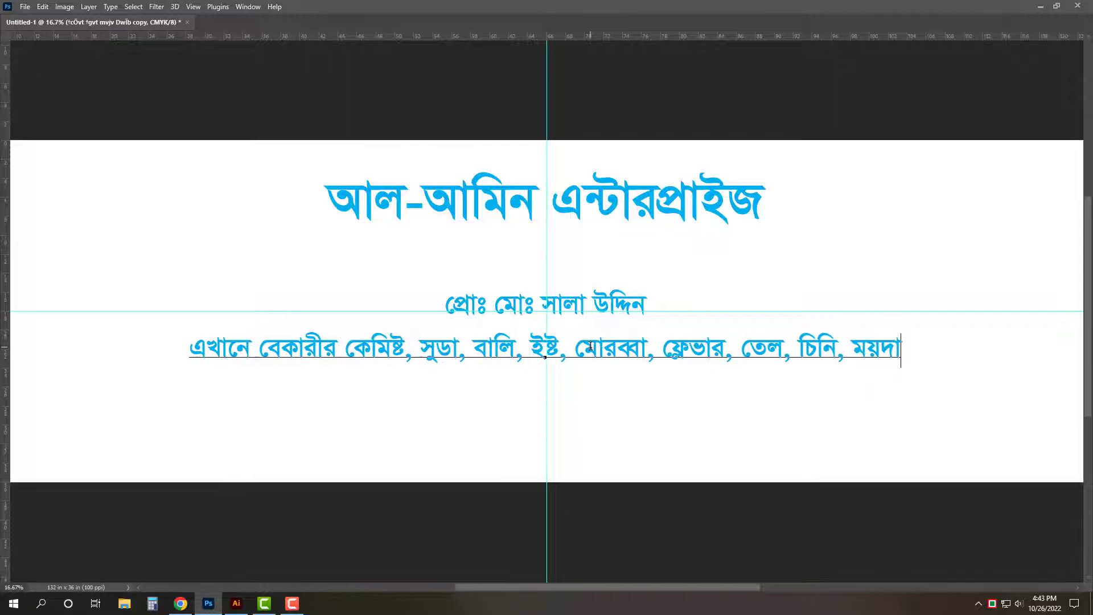
pyautogui.write(', ')
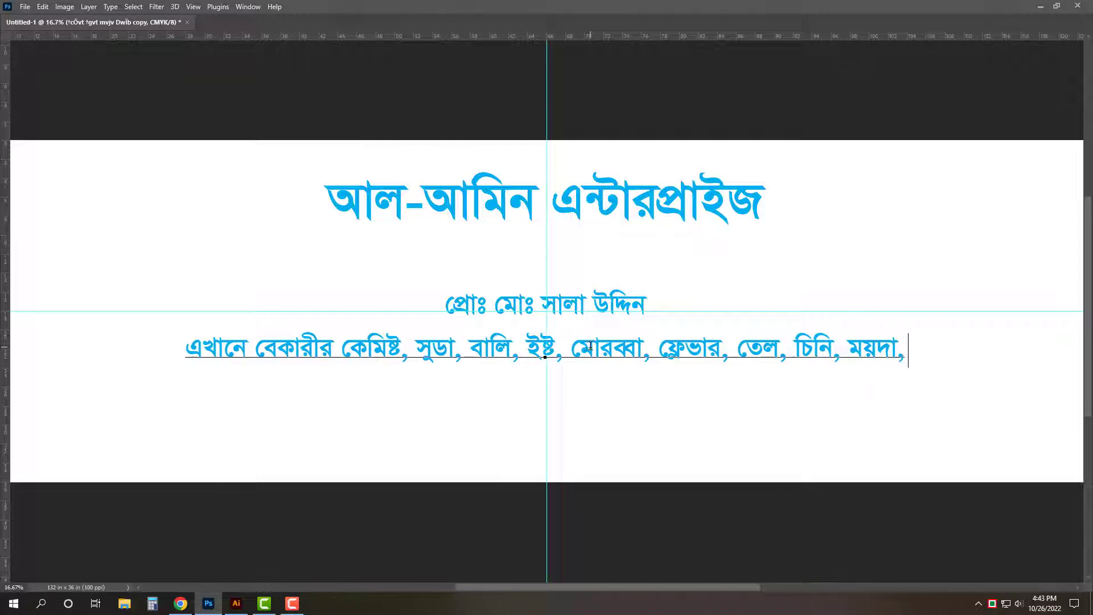
pyautogui.write('গুে')
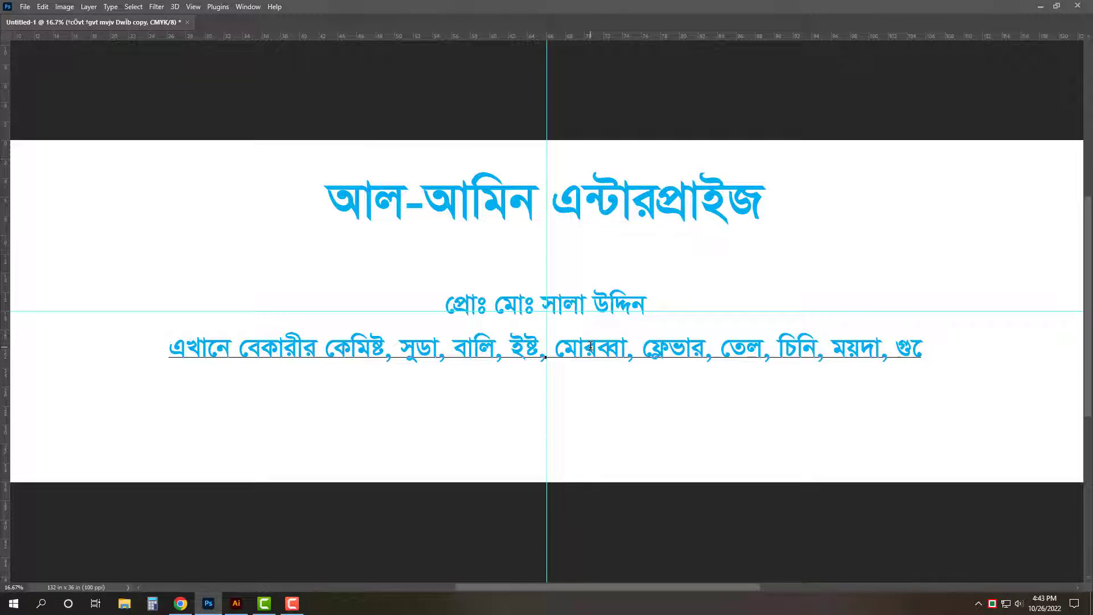
pyautogui.write('কাজ')
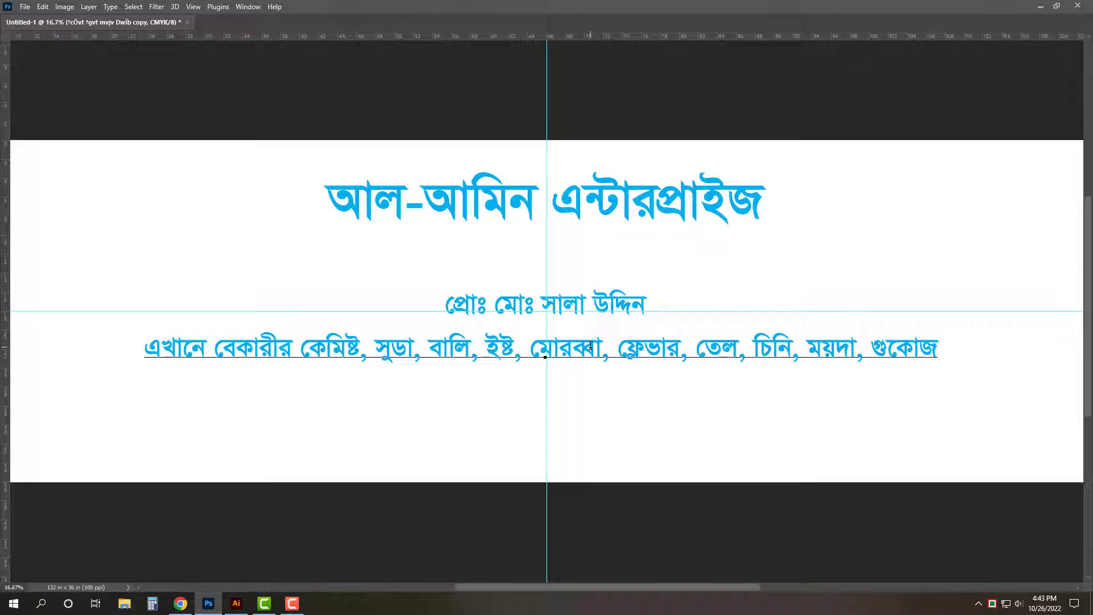
pyautogui.press('BackSpace')
pyautogui.write(', কেক')
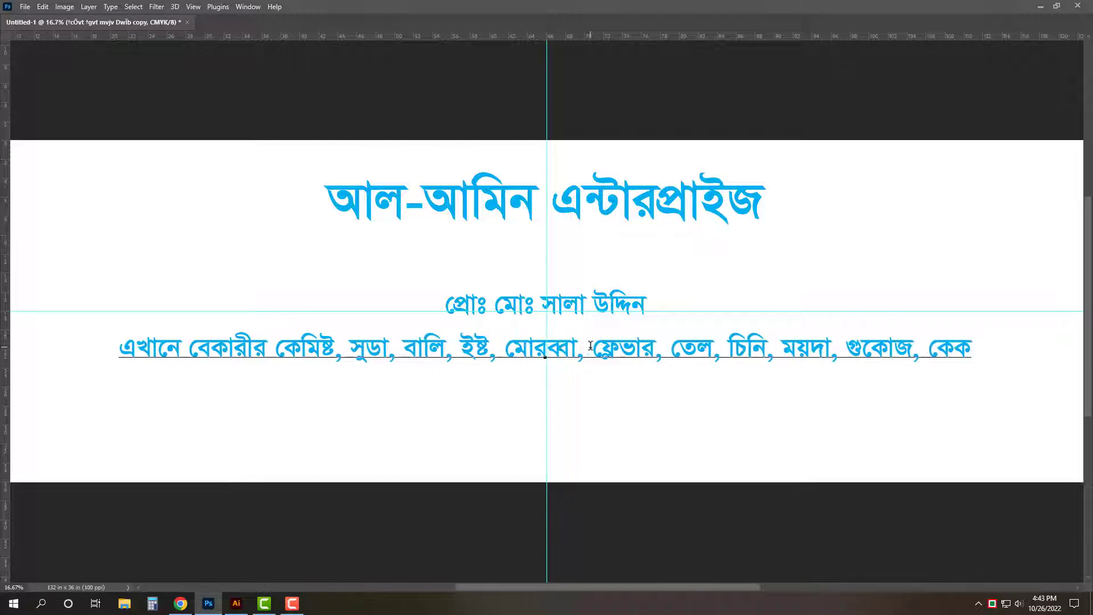
pyautogui.write(', রুটি')
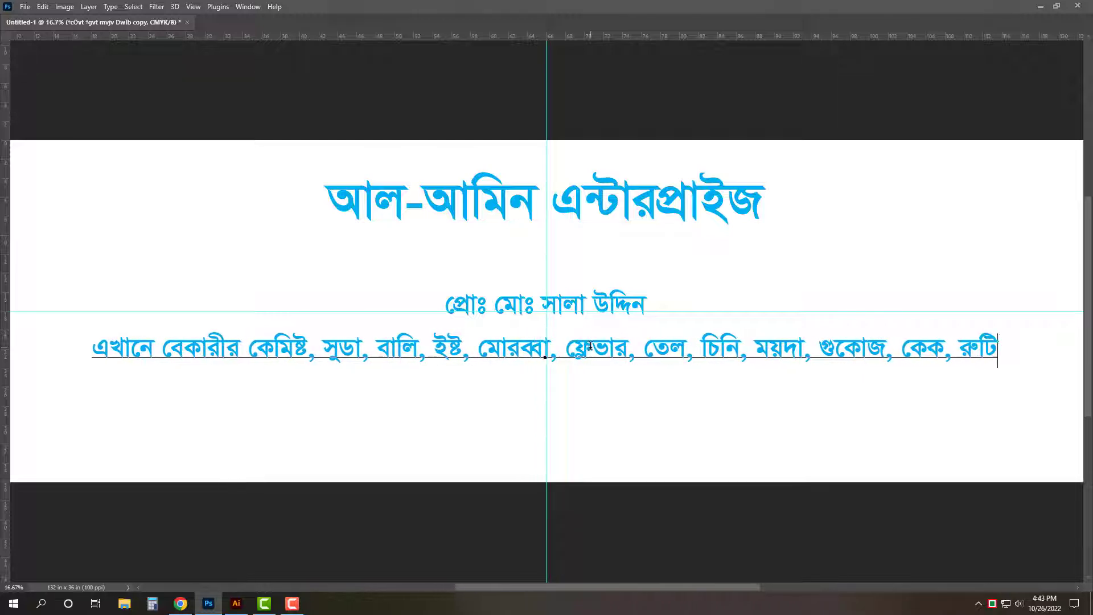
pyautogui.write(', বিস্')
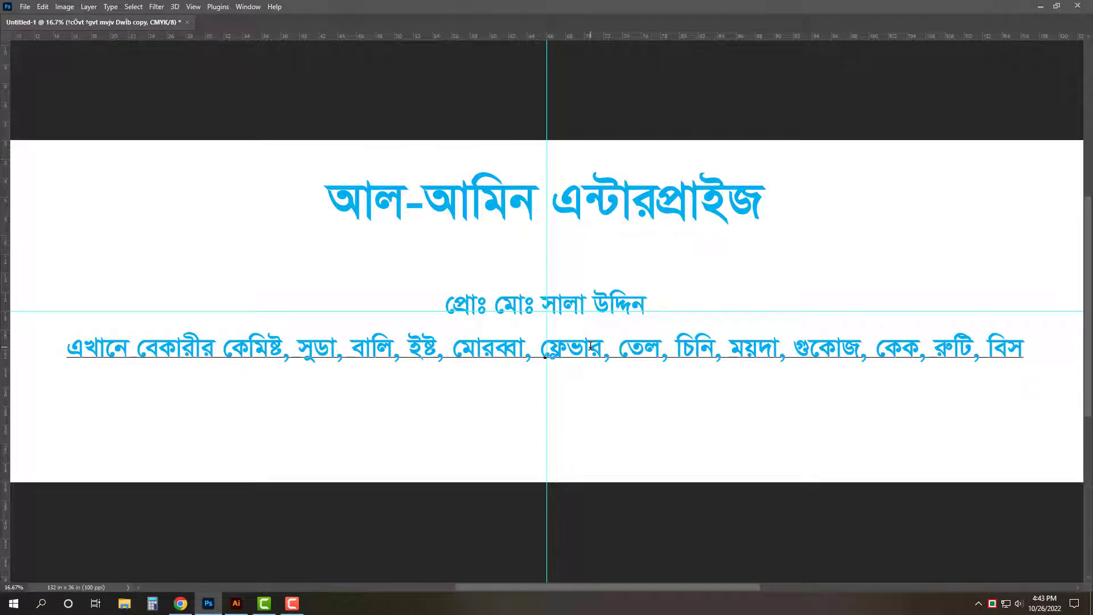
pyautogui.write('কুট')
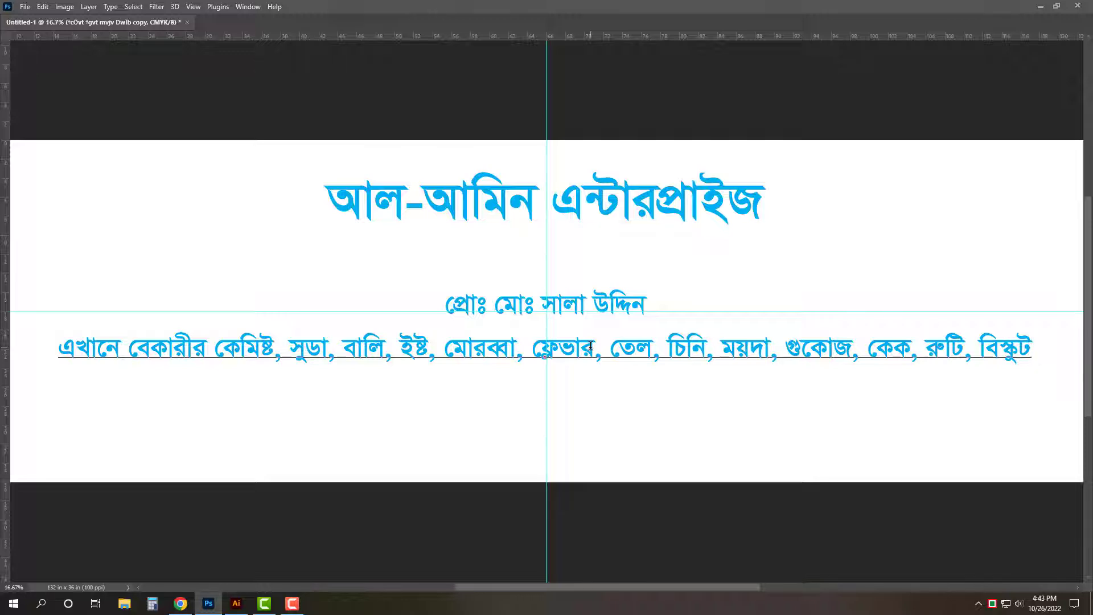
# - Extend the list with চানাচুর and 'ও বেকারীর কেমিক্যালের', then commit the line
pyautogui.hotkey('ctrl', '-')
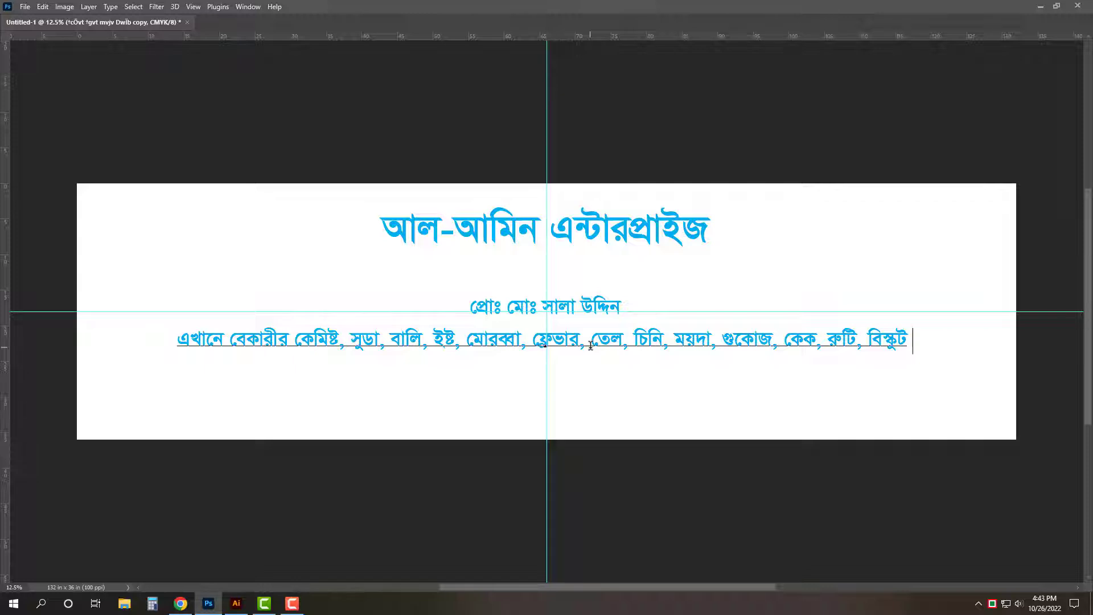
pyautogui.write(', চা')
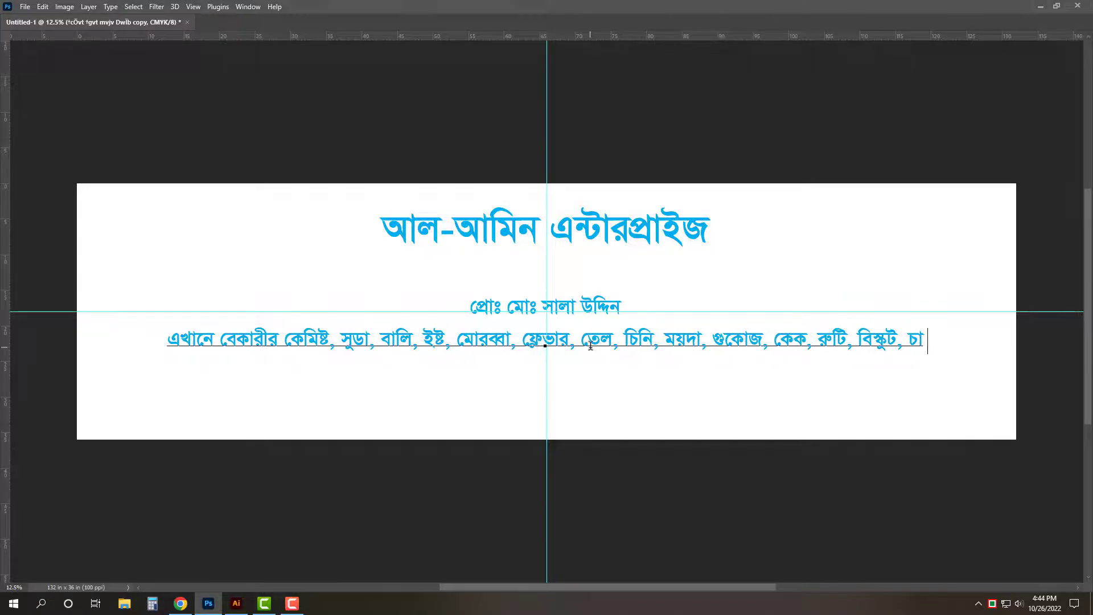
pyautogui.write('নাচুর,')
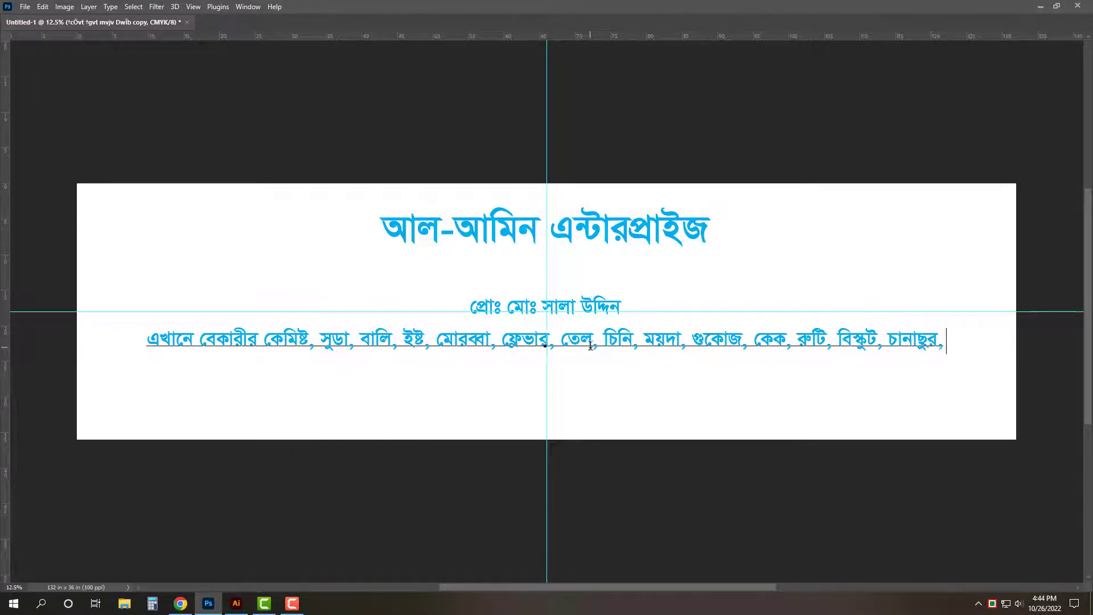
pyautogui.hotkey('ctrl', '+')
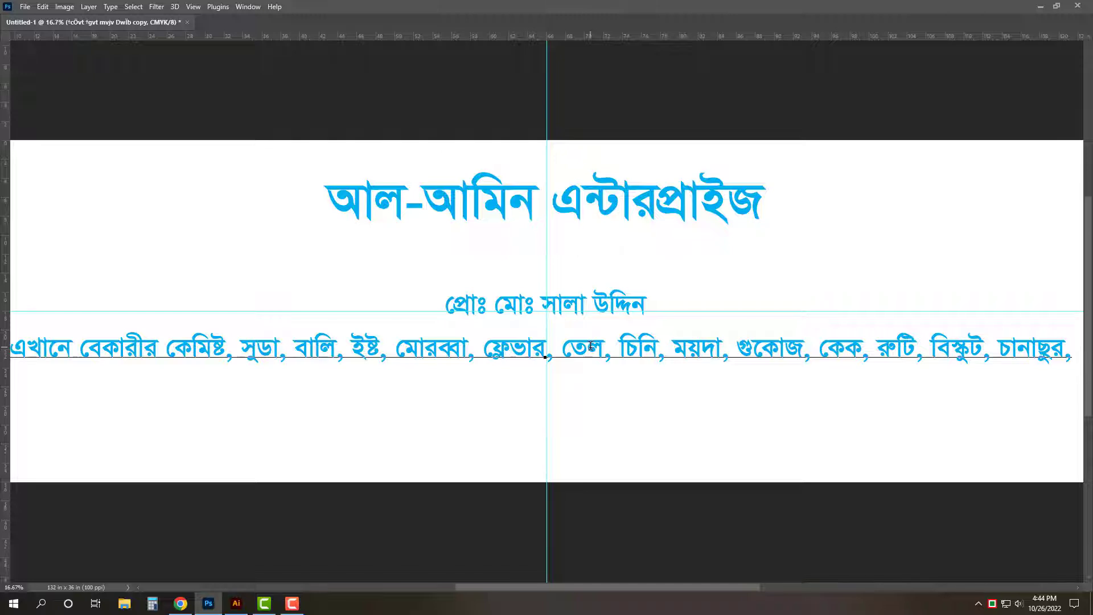
pyautogui.hotkey('ctrl', '0')
pyautogui.press('BackSpace')
pyautogui.write('ও')
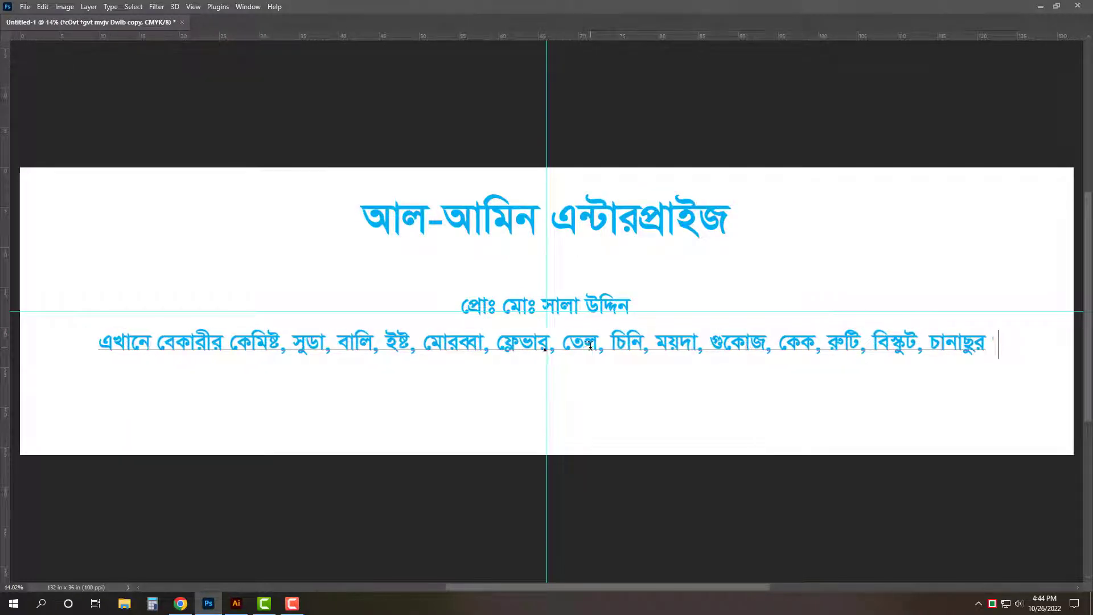
pyautogui.write(' ে')
pyautogui.write('বকারীর')
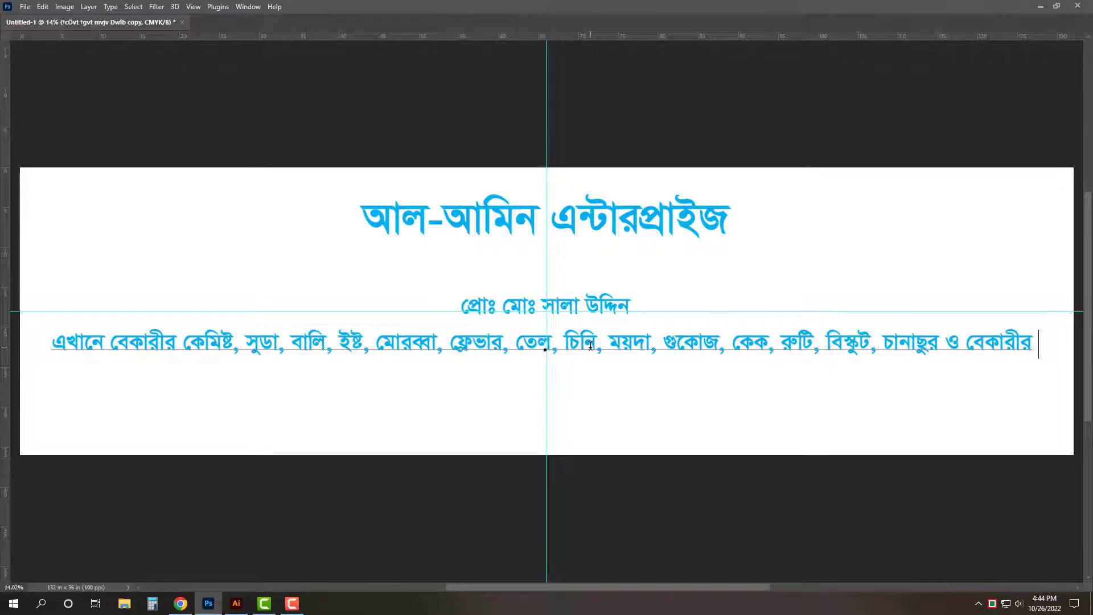
pyautogui.write(' কেমিক্যা')
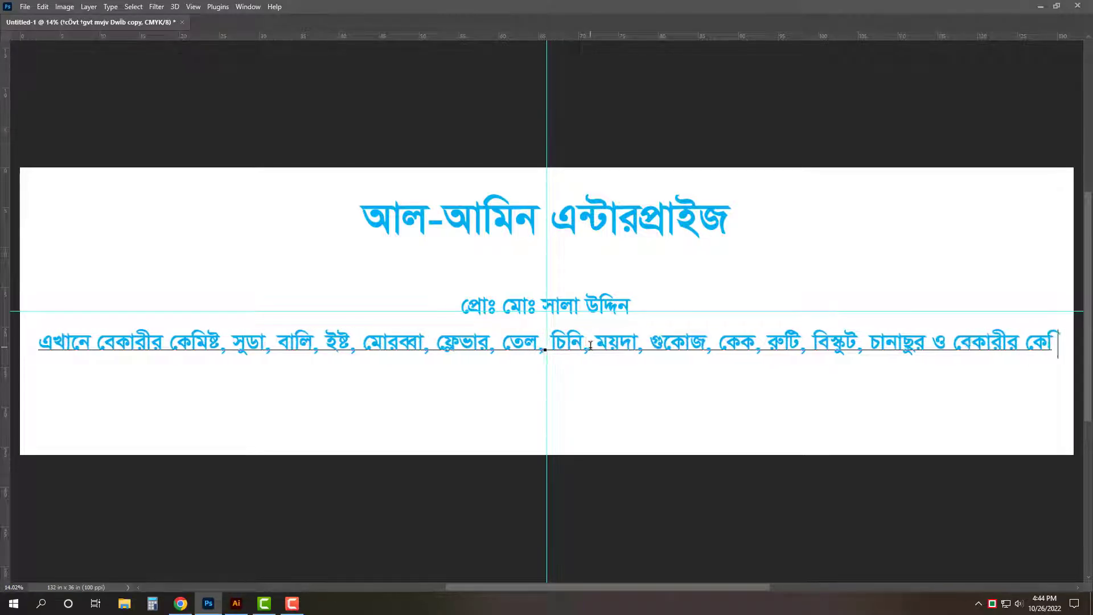
pyautogui.write('লের')
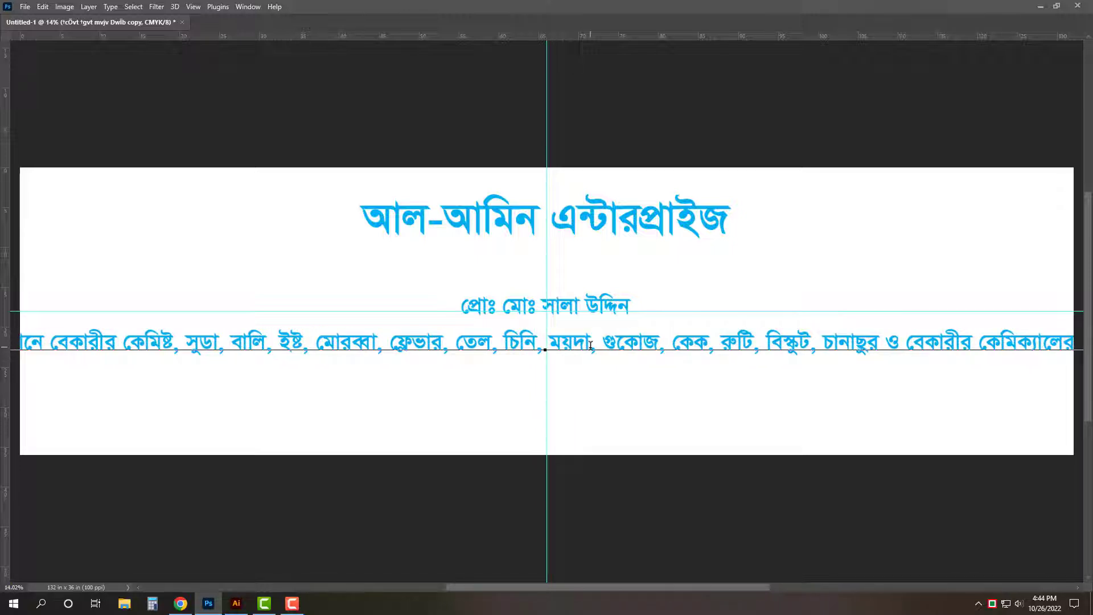
pyautogui.hotkey('ctrl', 'Return')
# - Scale the description line down to fit the banner width
pyautogui.hotkey('ctrl', '0')
pyautogui.hotkey('ctrl', 't')
pyautogui.hotkey('ctrl', '0')
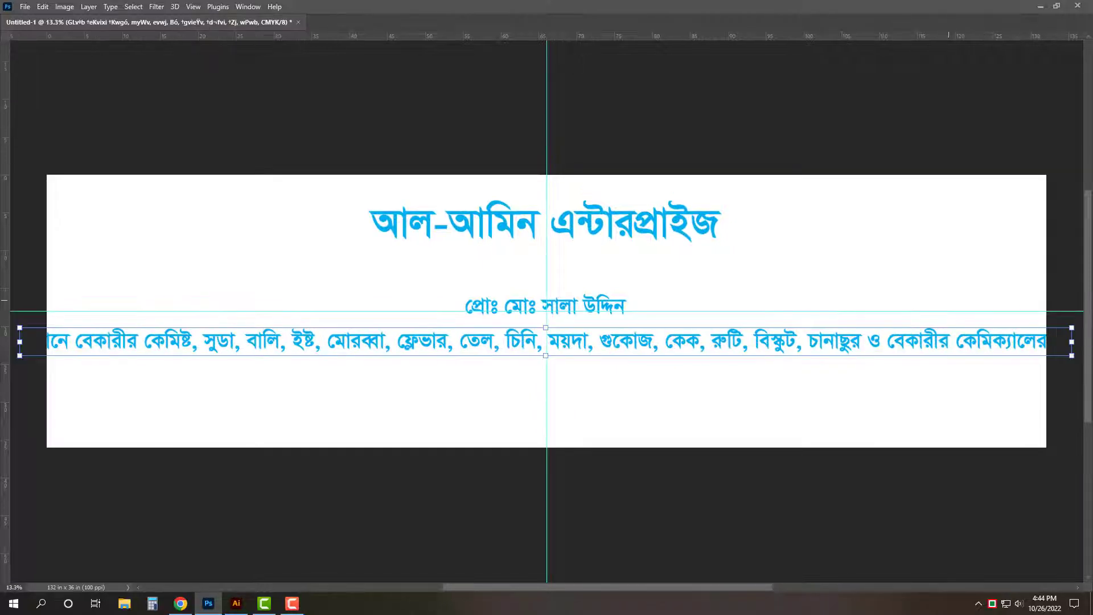
pyautogui.moveTo(1071, 342); pyautogui.dragTo(940, 343)
pyautogui.press('Return')
pyautogui.hotkey('ctrl', '0')
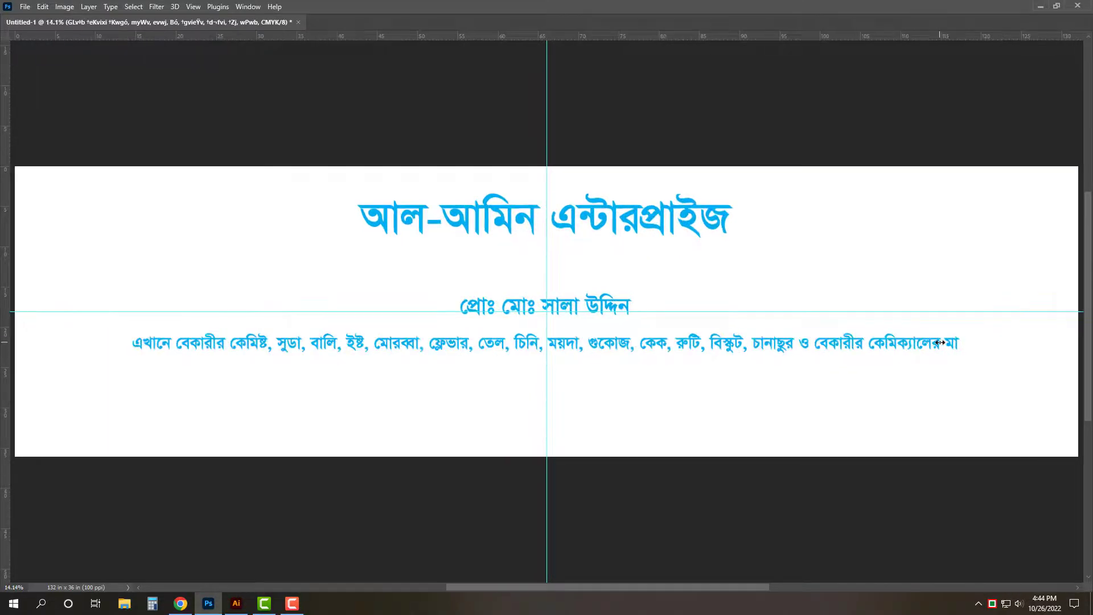
# - Append 'লামাল পাইকারী ও খুচরা বিক্রয় করা হয়।' to finish the description line
pyautogui.click(947, 339)
pyautogui.hotkey('ctrl', 'a')
pyautogui.press('Right')
pyautogui.write('লা')
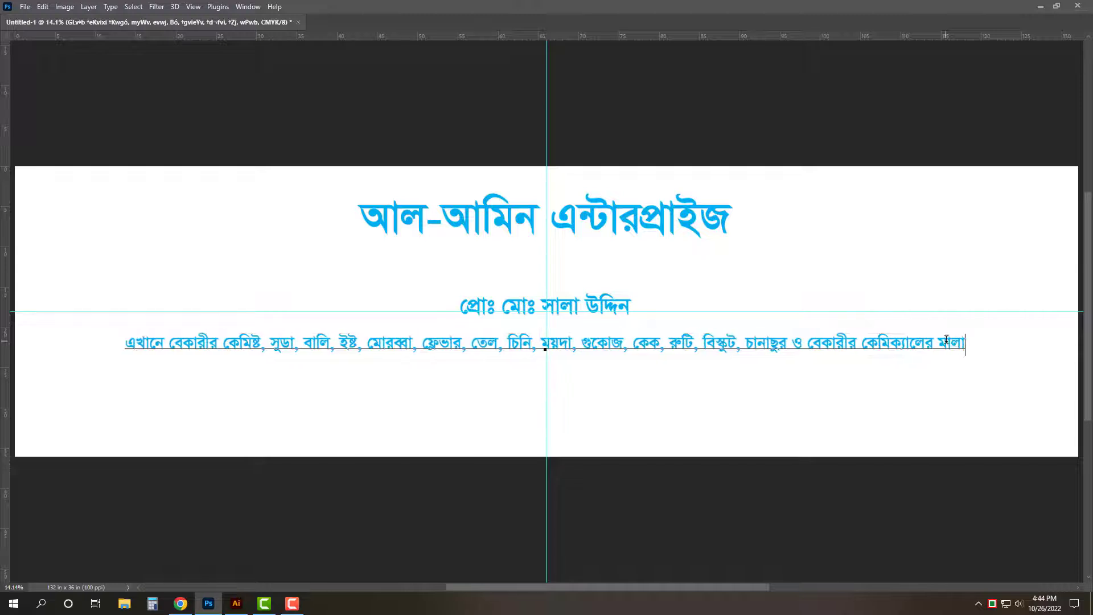
pyautogui.write('মাল')
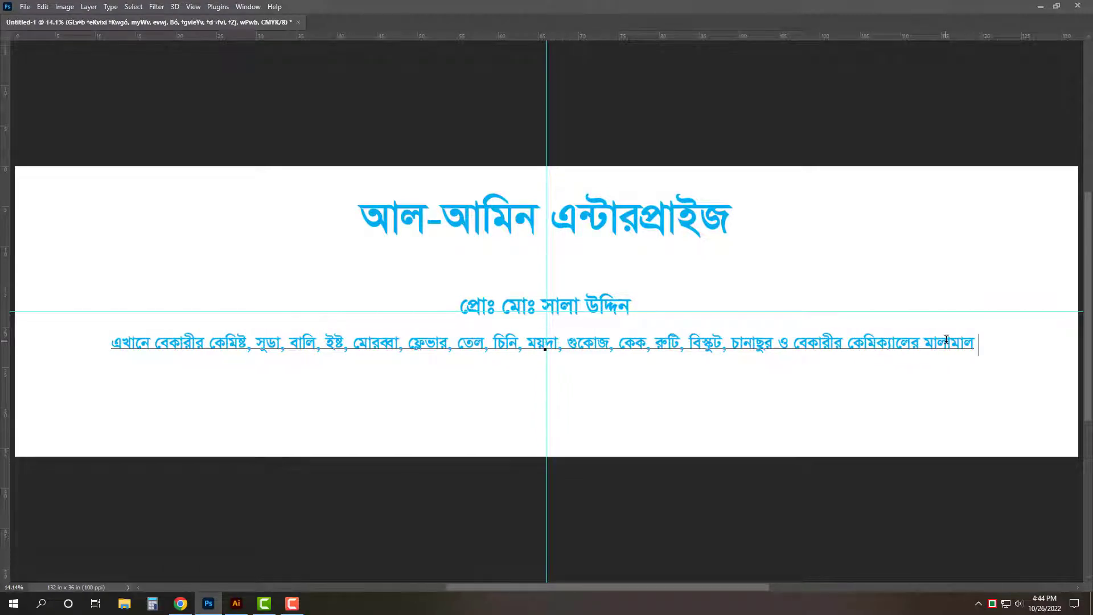
pyautogui.write(' পা')
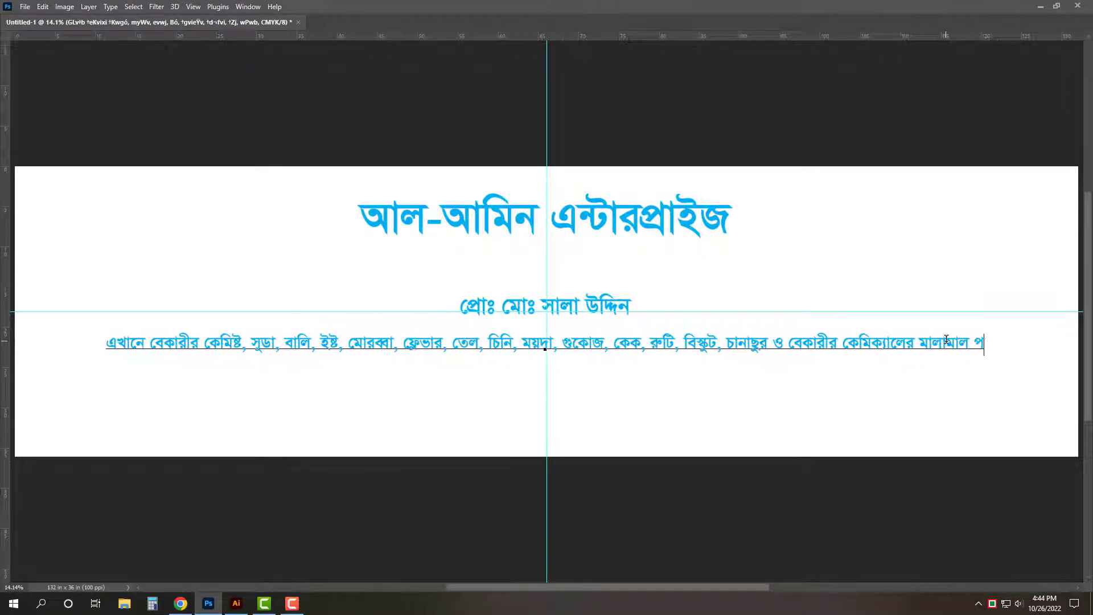
pyautogui.write('ইকা')
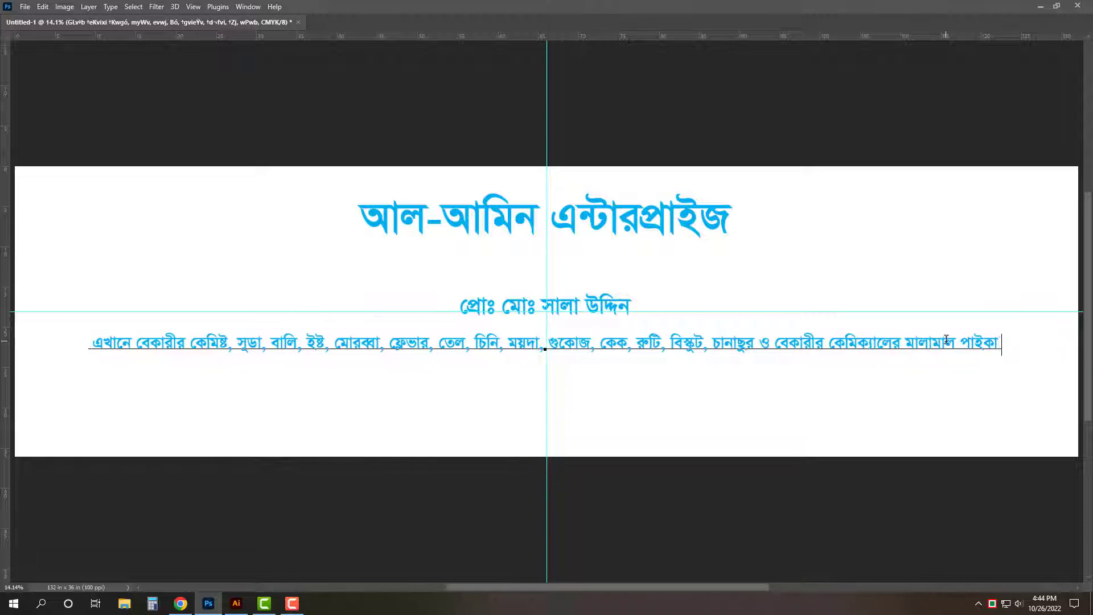
pyautogui.write('রী ও খুচরা')
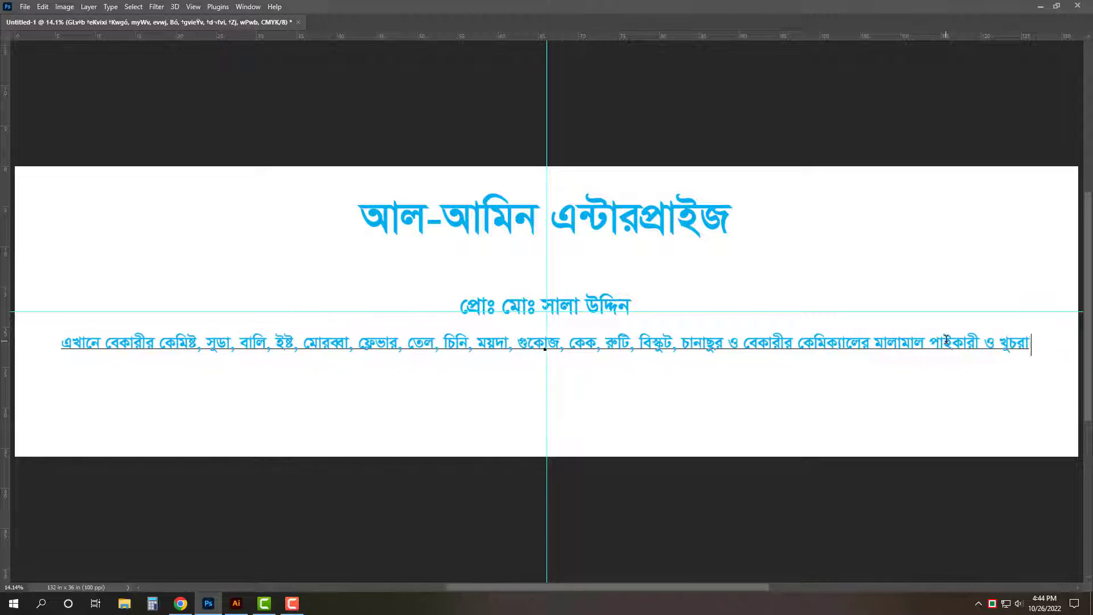
pyautogui.write(' বিক্রয় করা হয়।')
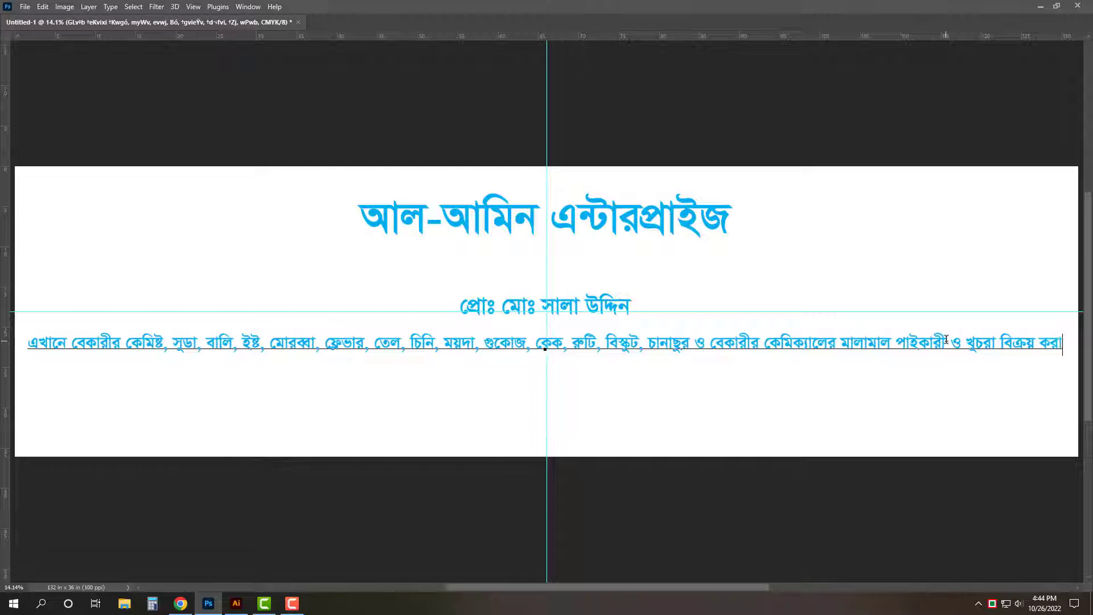
pyautogui.hotkey('ctrl', 'Return')
# - Place a duplicate of the description line lower down
pyautogui.hotkey('ctrl', 'alt', 'b')
pyautogui.hotkey('ctrl', '0')
pyautogui.moveTo(946, 343); pyautogui.dragTo(947, 425)
# - Commit the duplicated lower description line unchanged
pyautogui.click(611, 426)
pyautogui.hotkey('ctrl', 'a')
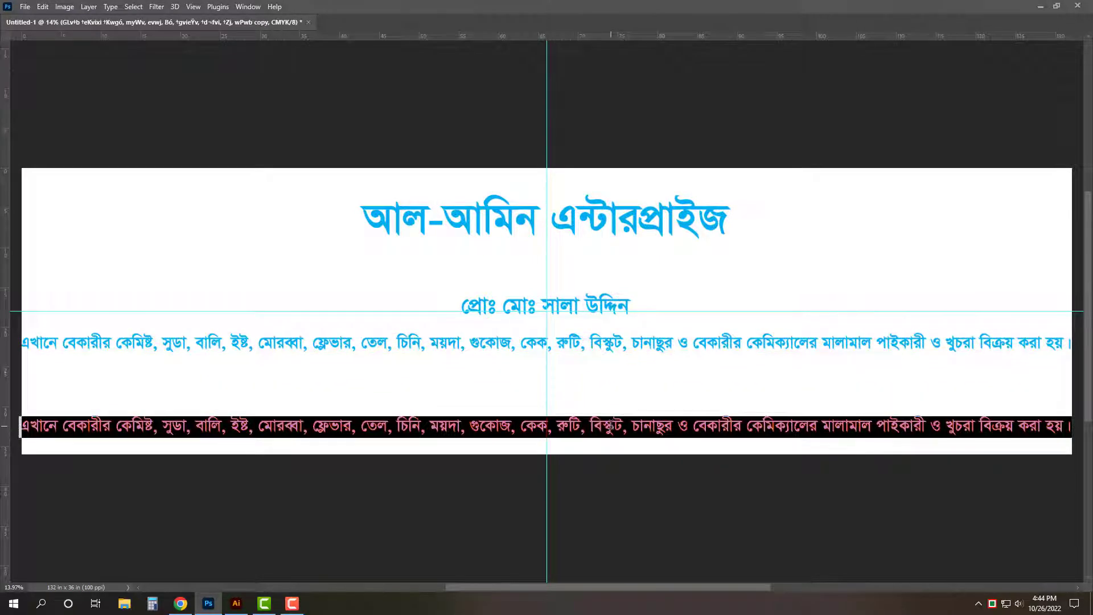
pyautogui.hotkey('ctrl', 'Return')
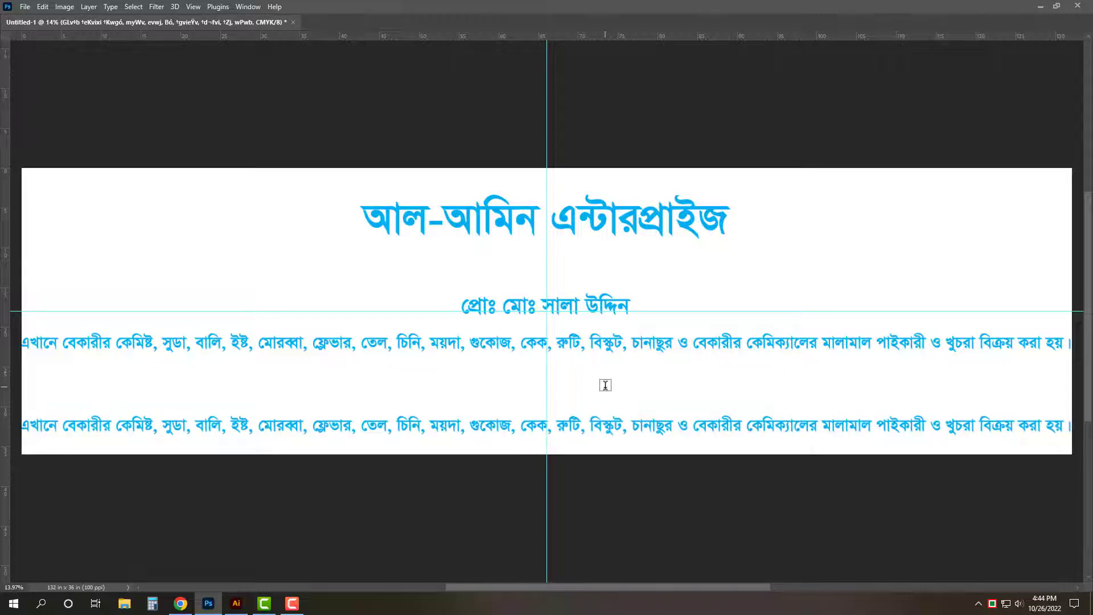
pyautogui.click(581, 429)
pyautogui.hotkey('ctrl', 'a')
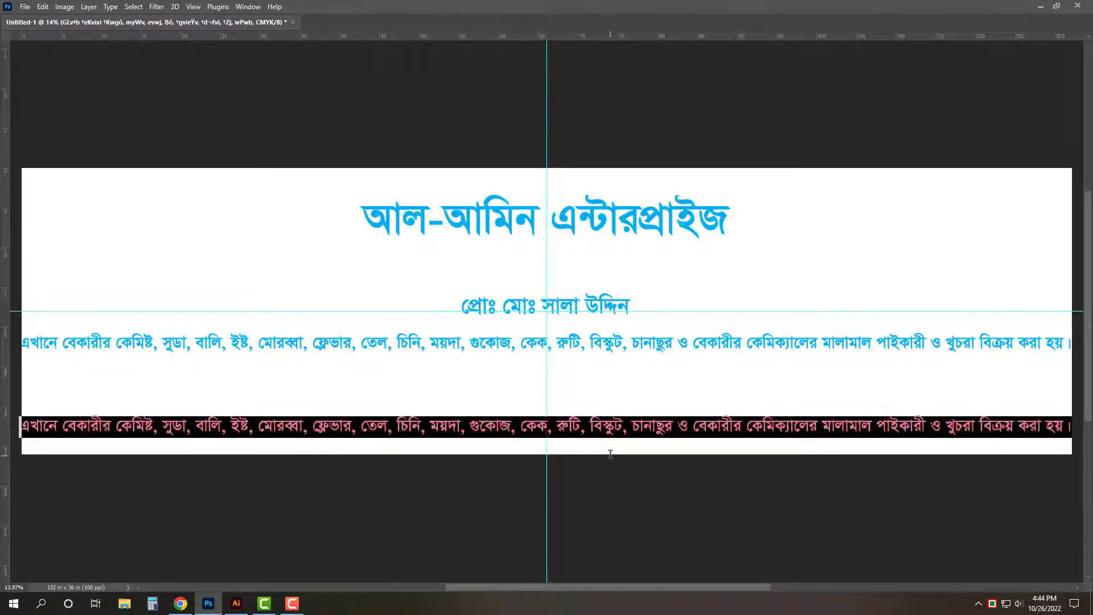
pyautogui.hotkey('ctrl', 'Return')
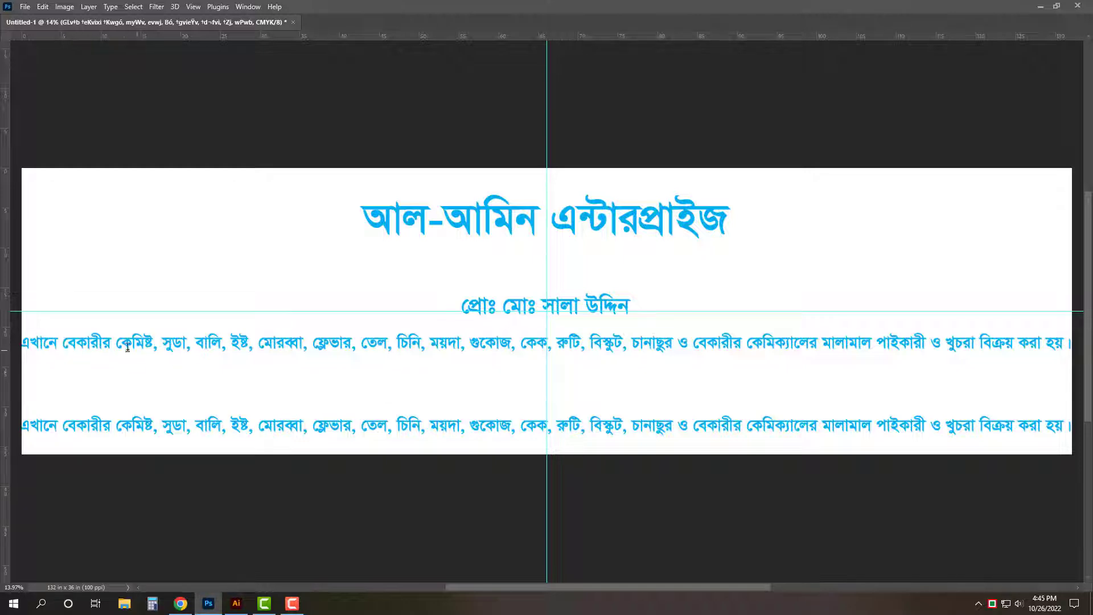
# - Reword the upper line: cut the chemicals list, fix বেকারীর, and paste the list after যেমন
pyautogui.moveTo(116, 346); pyautogui.dragTo(513, 346)
pyautogui.hotkey('ctrl', 'c')
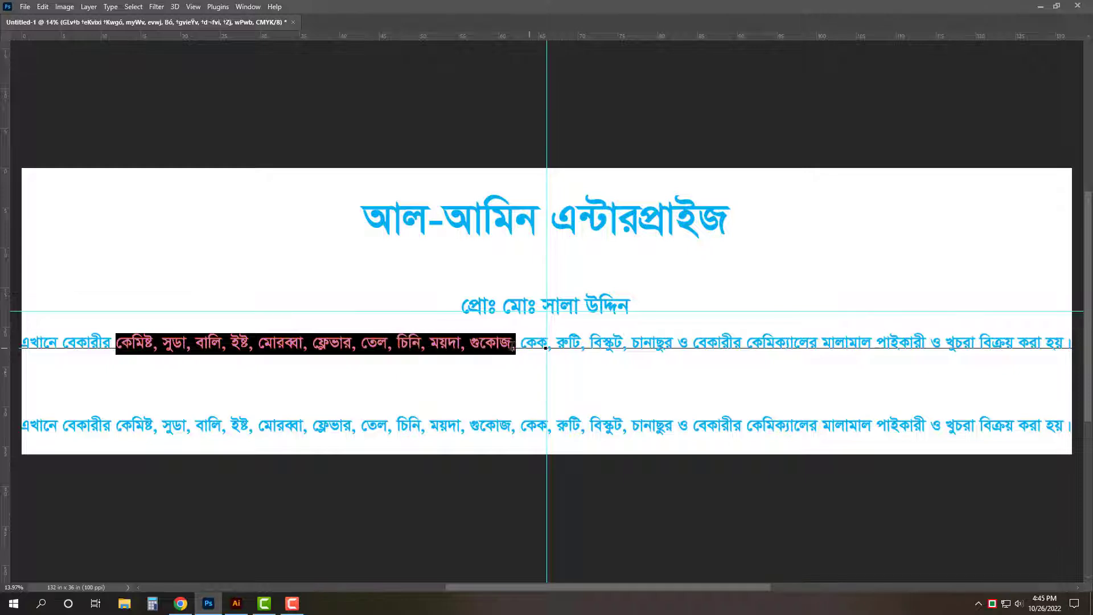
pyautogui.press('BackSpace')
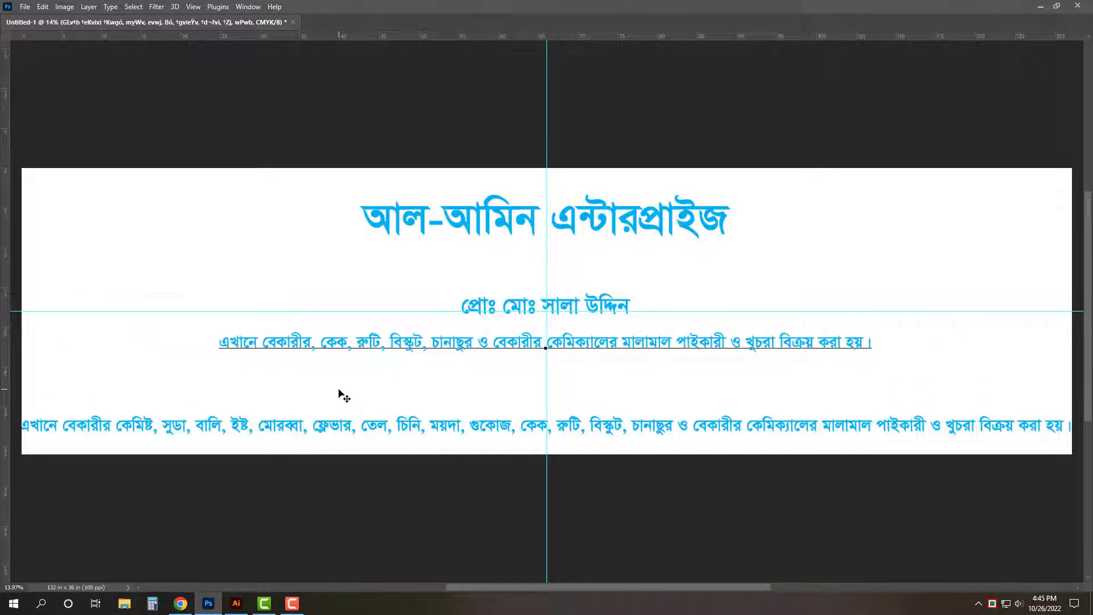
pyautogui.click(318, 353)
pyautogui.press('BackSpace')
pyautogui.write('র')
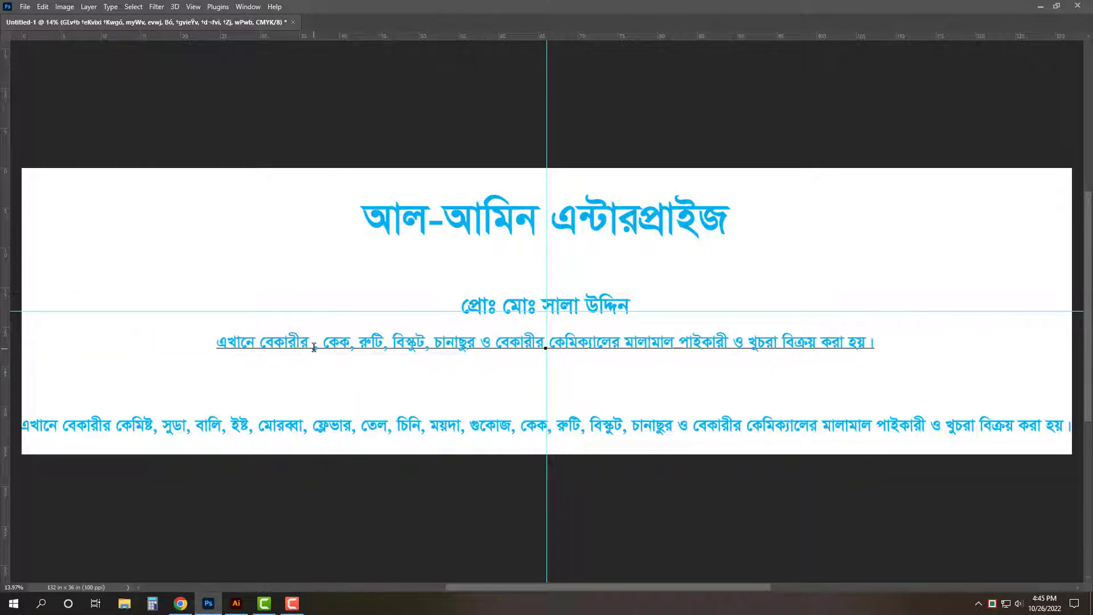
pyautogui.press('BackSpace')
pyautogui.press('BackSpace')
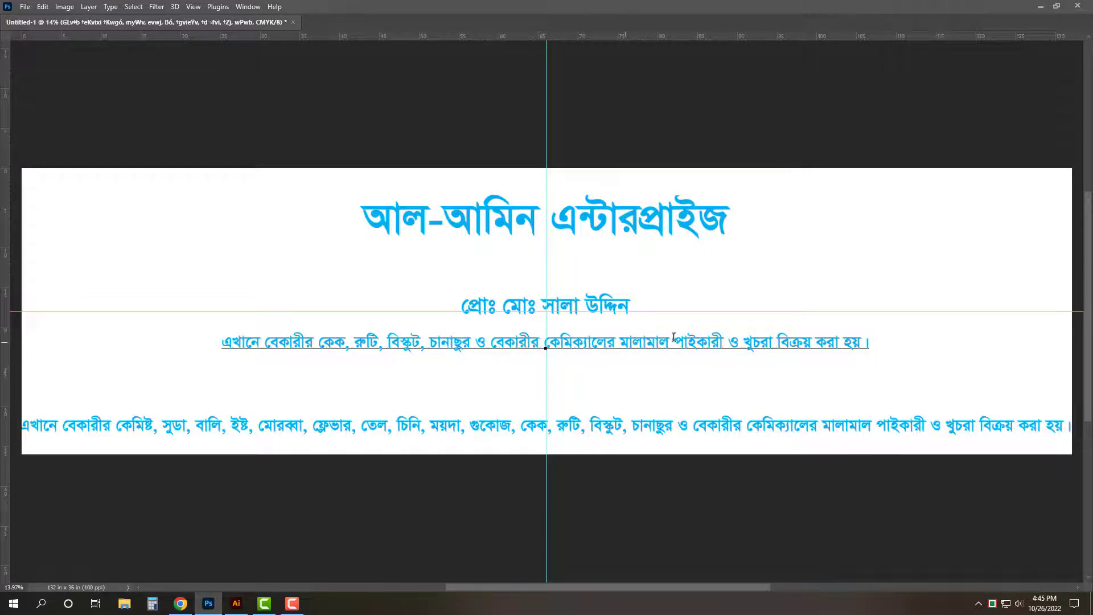
pyautogui.write('যে ')
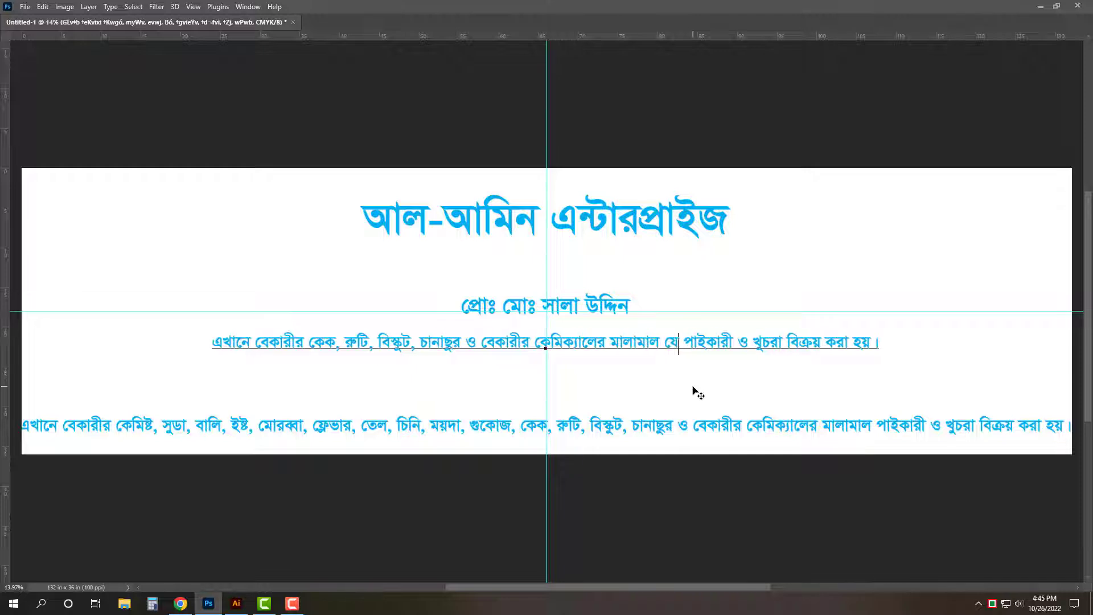
pyautogui.write('মন')
pyautogui.hotkey('ctrl', 'v')
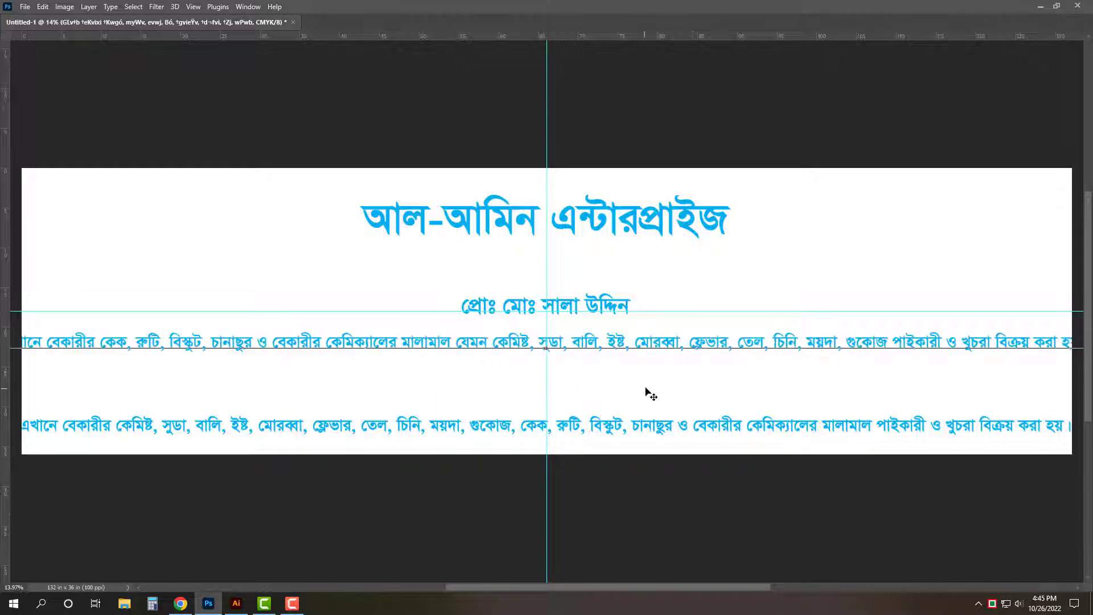
# - Scale the reworded upper line down to fit the banner width
pyautogui.hotkey('ctrl', '-')
pyautogui.hotkey('ctrl', 't')
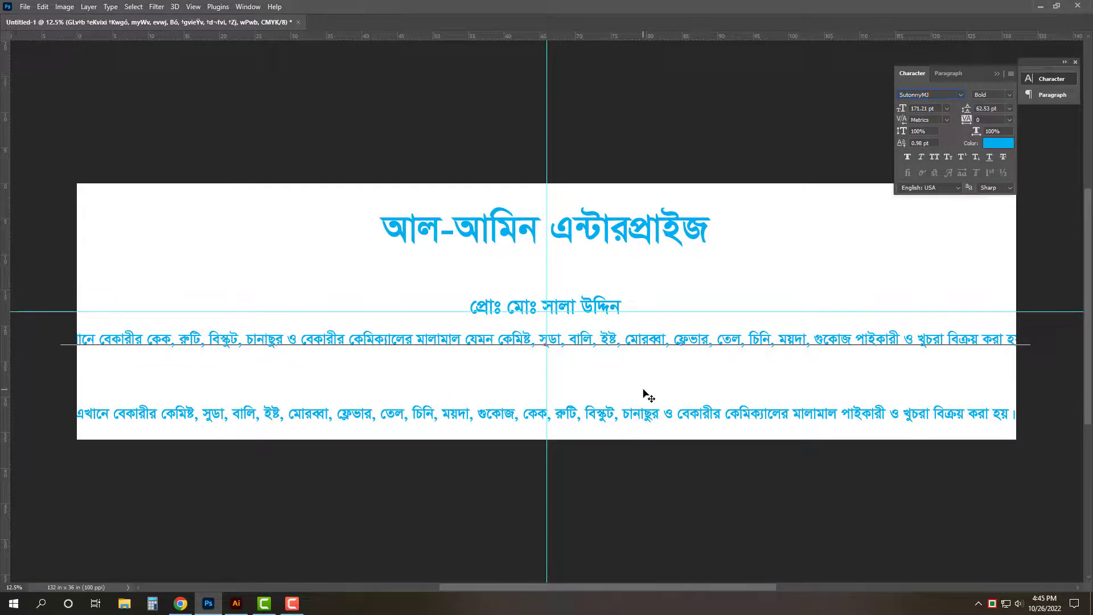
pyautogui.hotkey('ctrl', 'Return')
pyautogui.hotkey('ctrl', 't')
pyautogui.moveTo(1029, 340); pyautogui.dragTo(1005, 342)
pyautogui.press('Return')
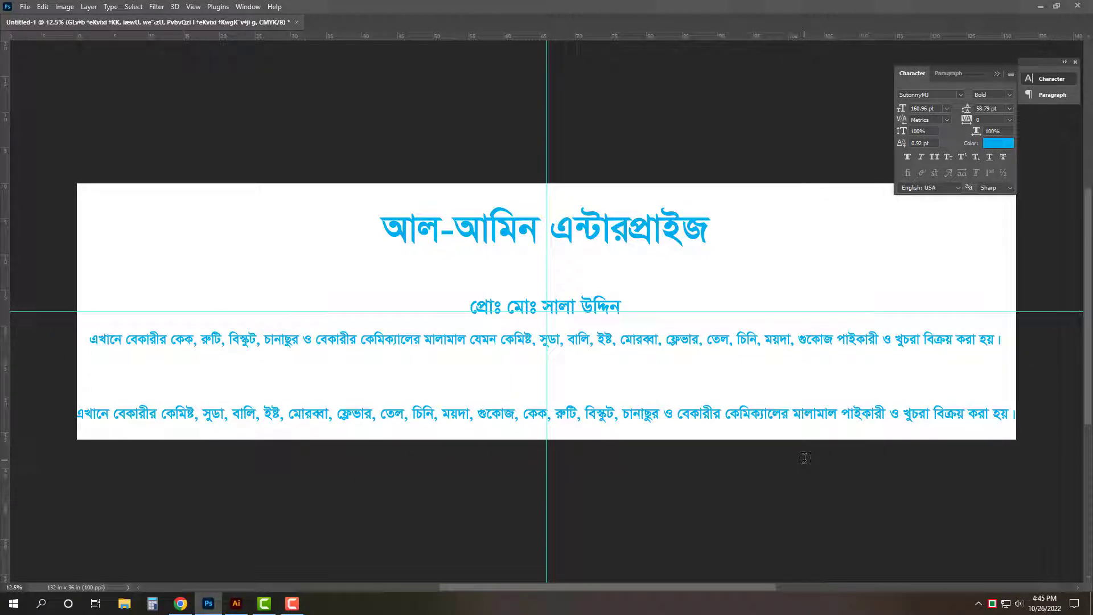
# - Clear the bottom duplicate line's text and hide the guides
pyautogui.click(799, 424)
pyautogui.hotkey('ctrl', 'a')
pyautogui.press('BackSpace')
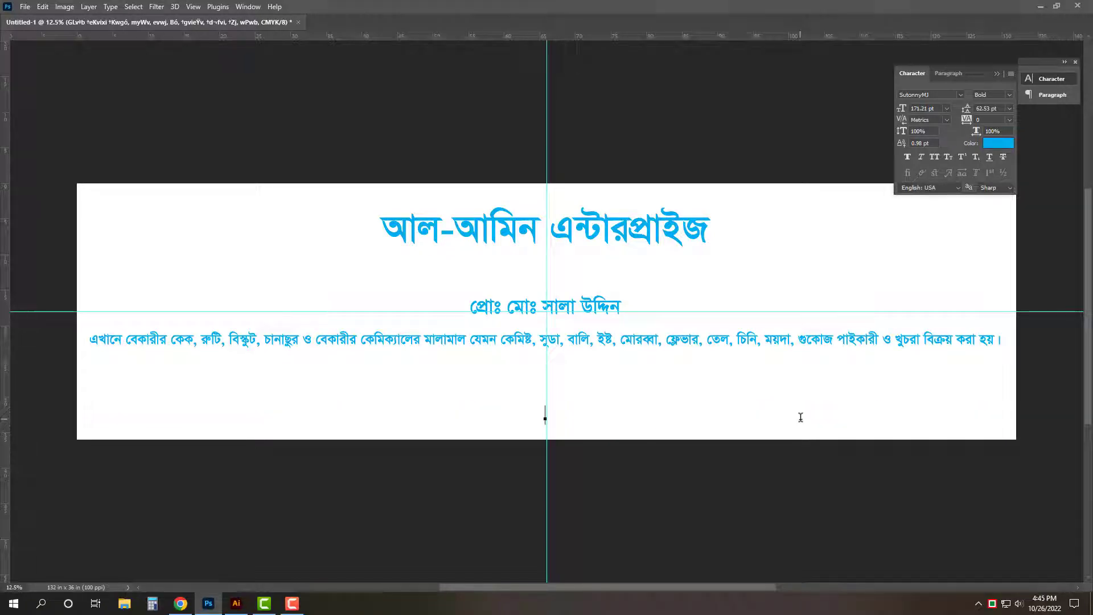
pyautogui.hotkey('ctrl', ';')
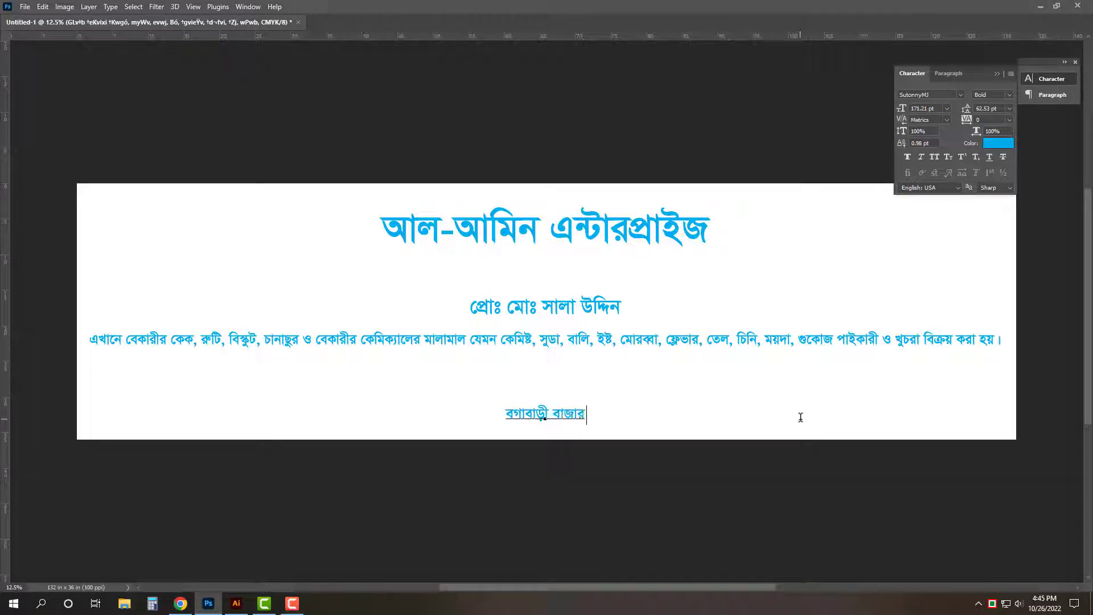
# - Type the shop's postal address and the start of its mobile number as the footer line
pyautogui.write(',')
pyautogui.hotkey('ctrl', '+')
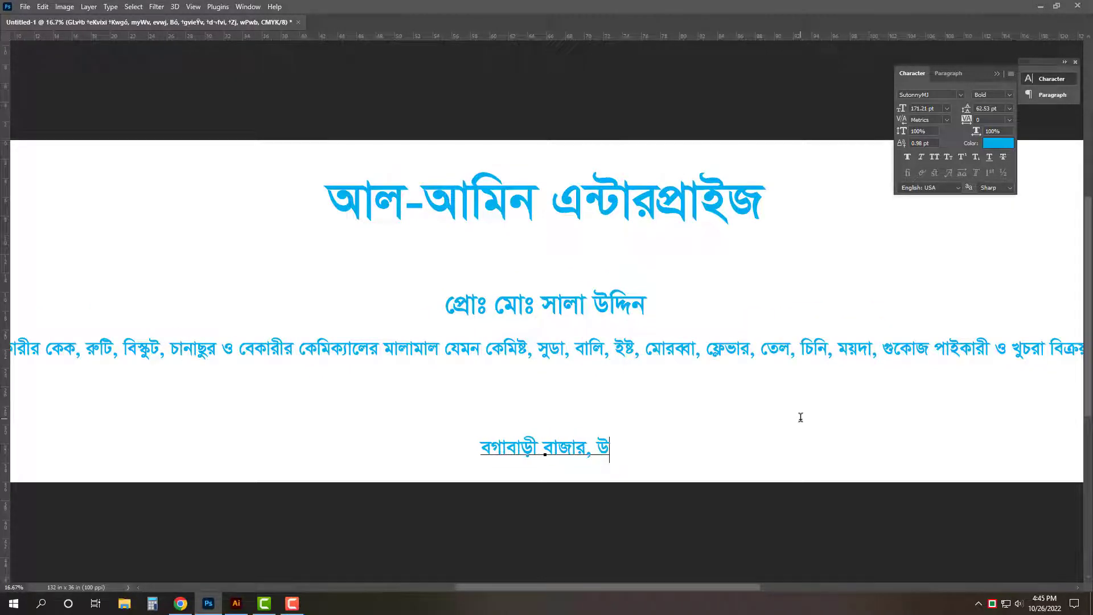
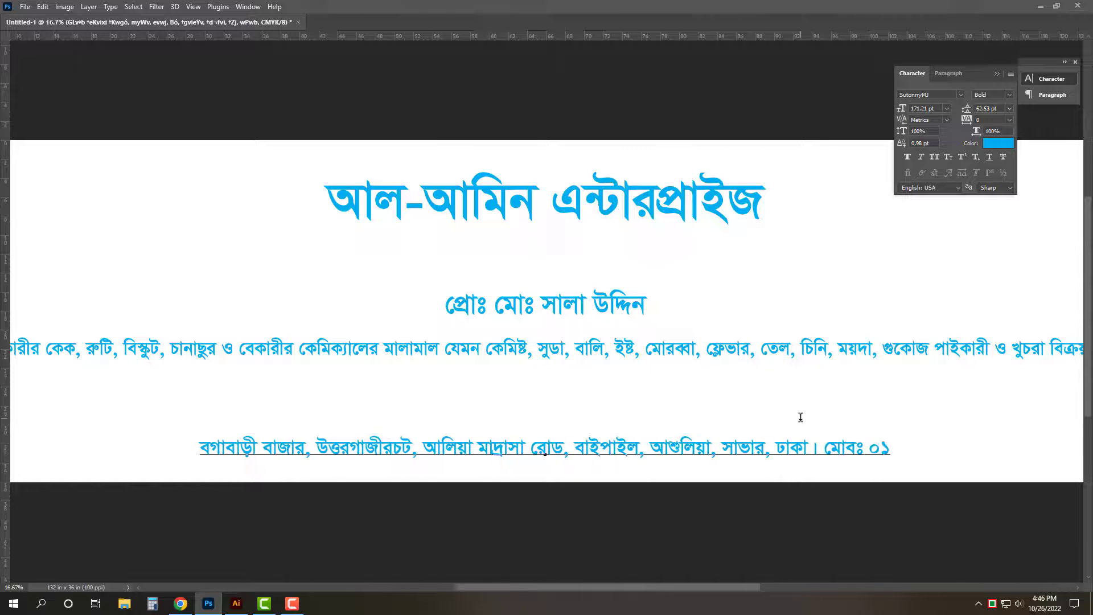
pyautogui.hotkey('ctrl', 'Return')
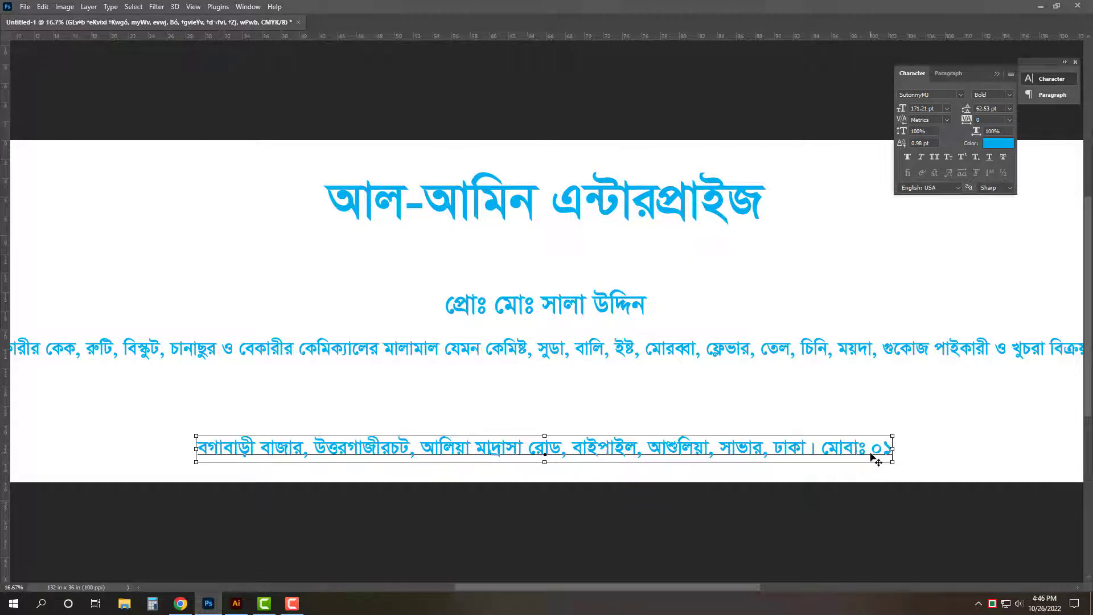
# - Complete the mobile number, commit the footer line, and show the guides and panels again
pyautogui.hotkey('ctrl', '-')
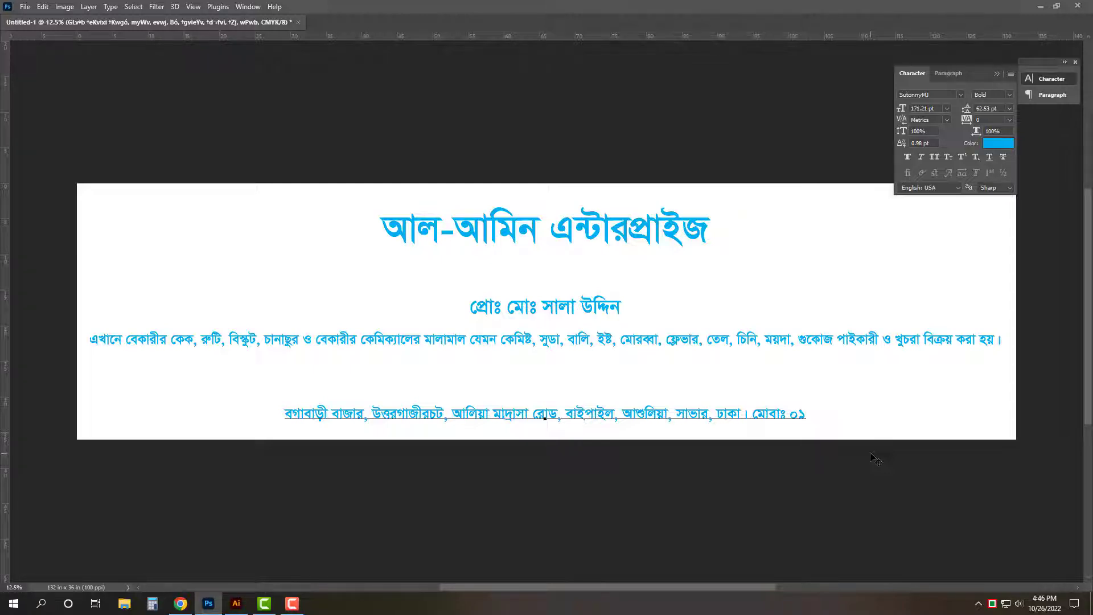
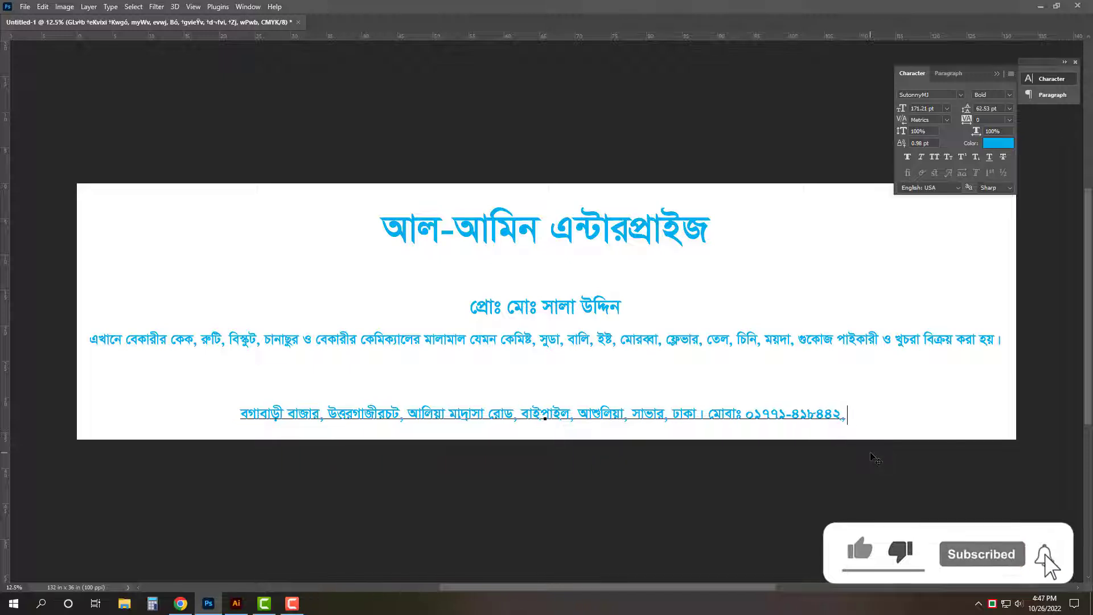
pyautogui.hotkey('ctrl', 'Return')
pyautogui.press('v')
pyautogui.hotkey('ctrl', ';')
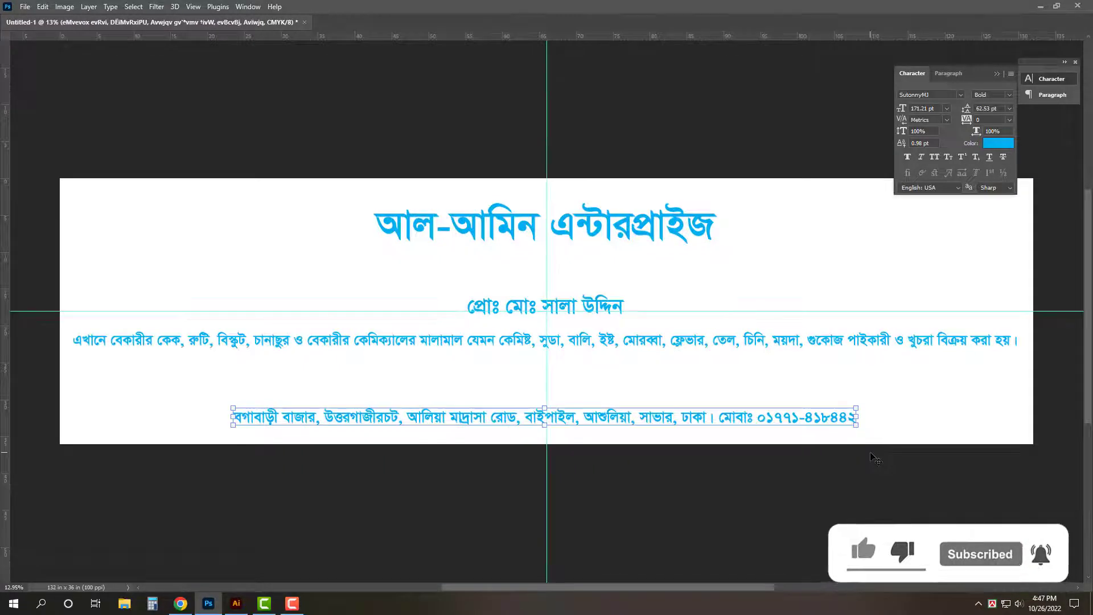
pyautogui.press('Tab')
pyautogui.hotkey('ctrl', 'a')
# - Add a new empty Layer 1, then try a border stroke around the banner and undo it
pyautogui.click(1048, 387)
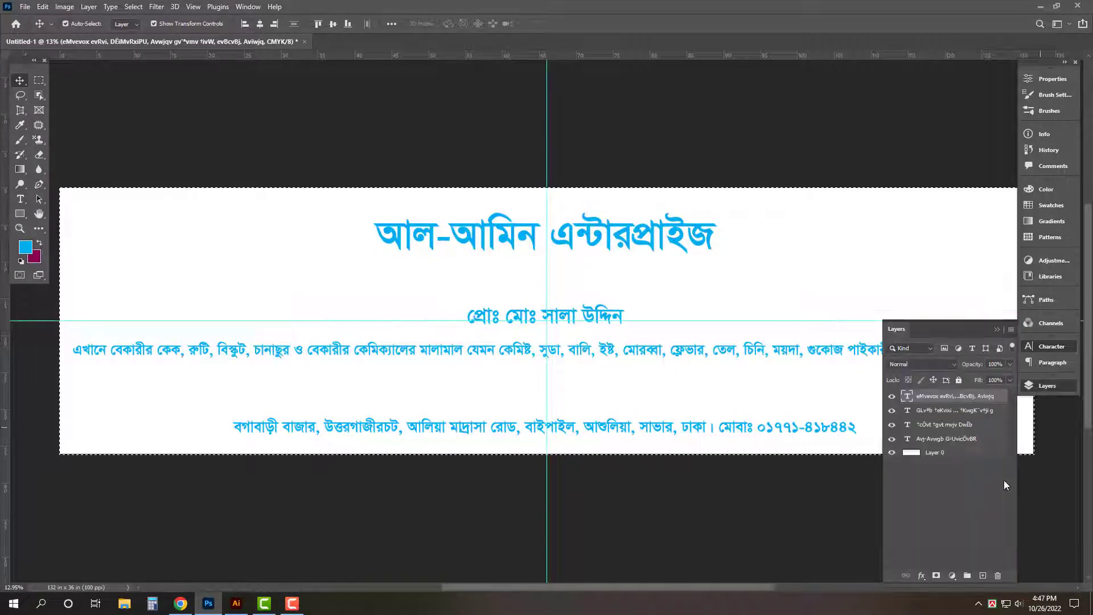
pyautogui.click(983, 575)
pyautogui.click(42, 8)
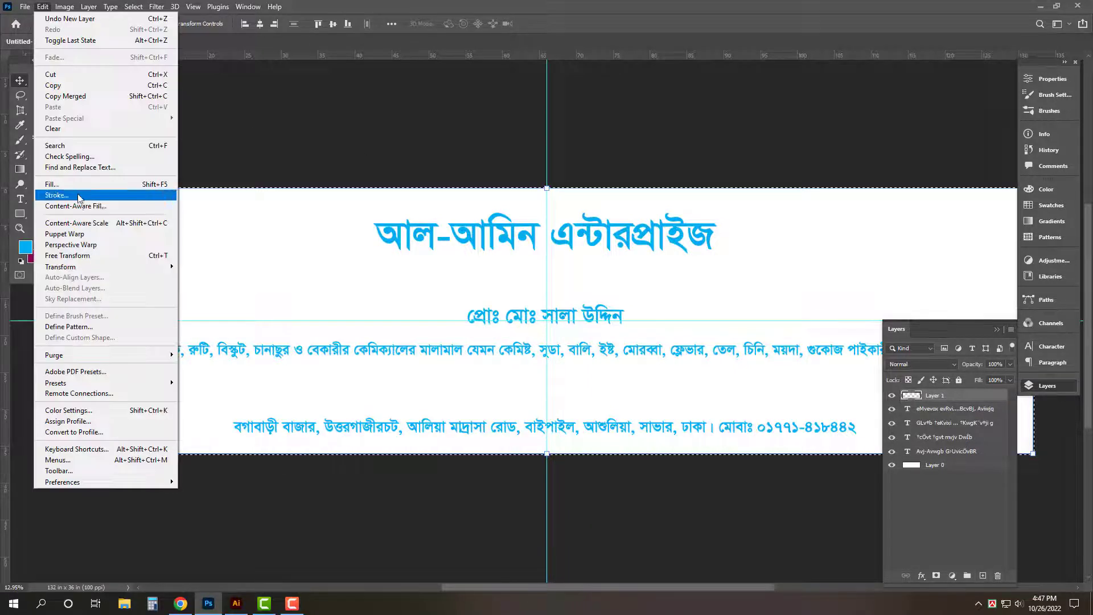
pyautogui.click(68, 195)
pyautogui.press('Return')
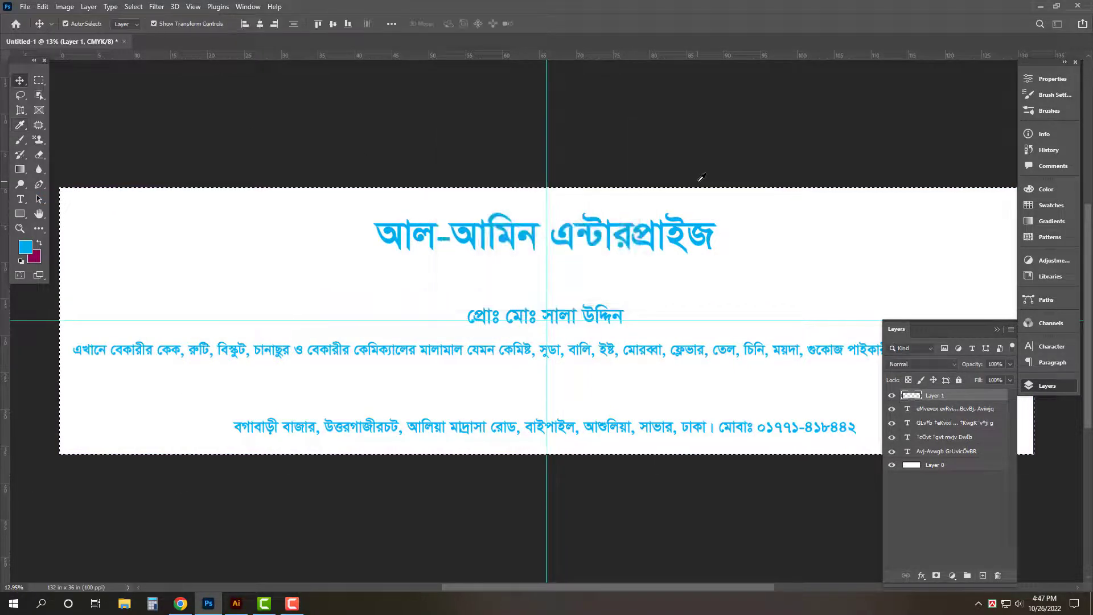
pyautogui.press('Tab')
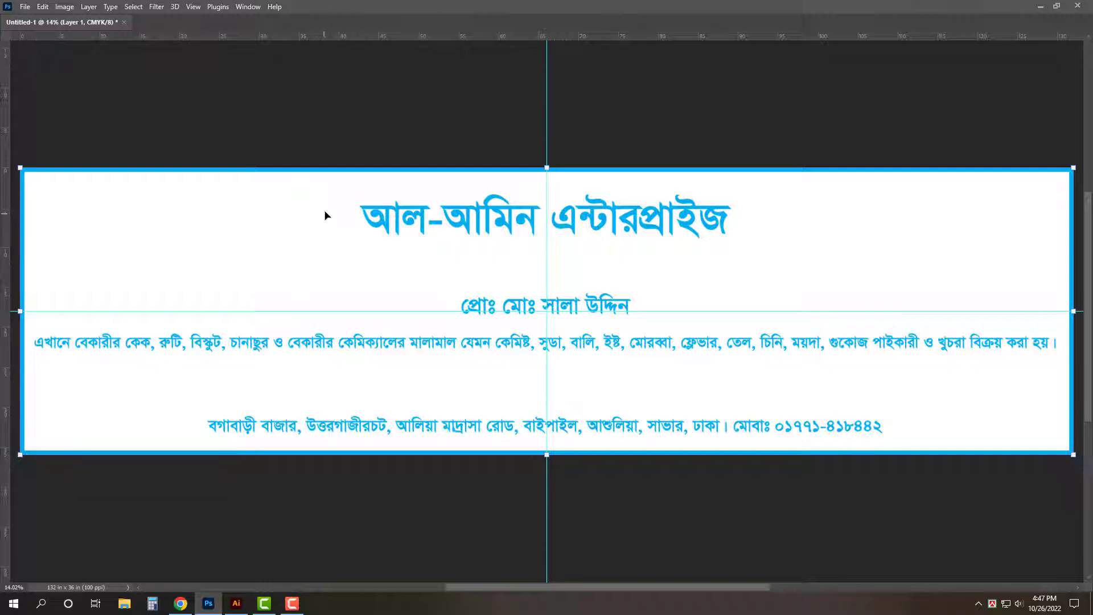
pyautogui.hotkey('ctrl', 'z')
pyautogui.press('Tab')
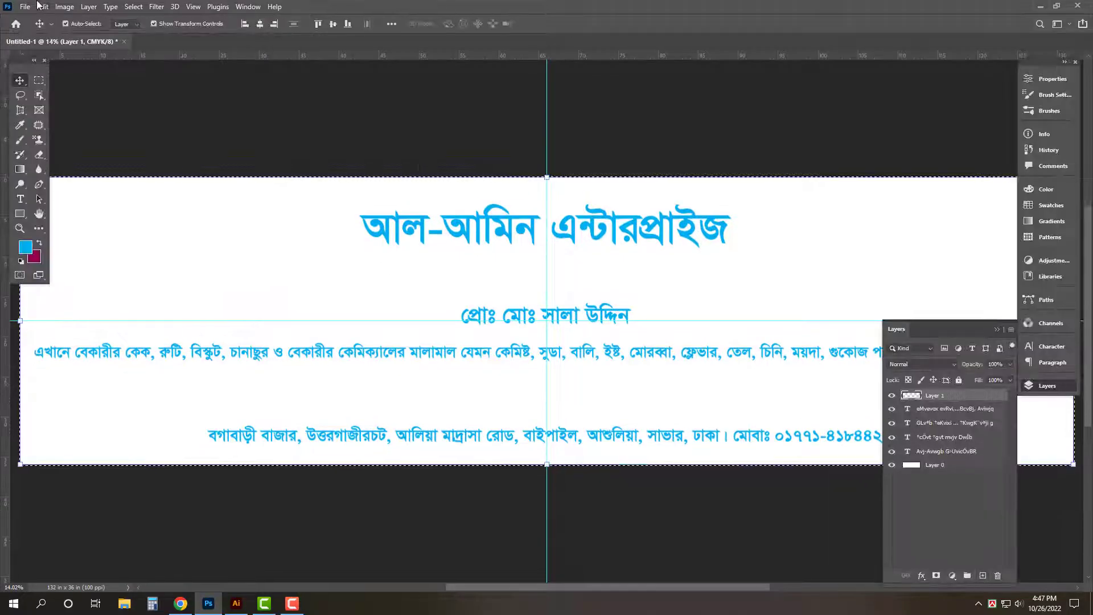
# - Try a thinner 20 px border stroke, then undo it as well
pyautogui.click(41, 6)
pyautogui.click(82, 196)
pyautogui.write('20')
pyautogui.press('Return')
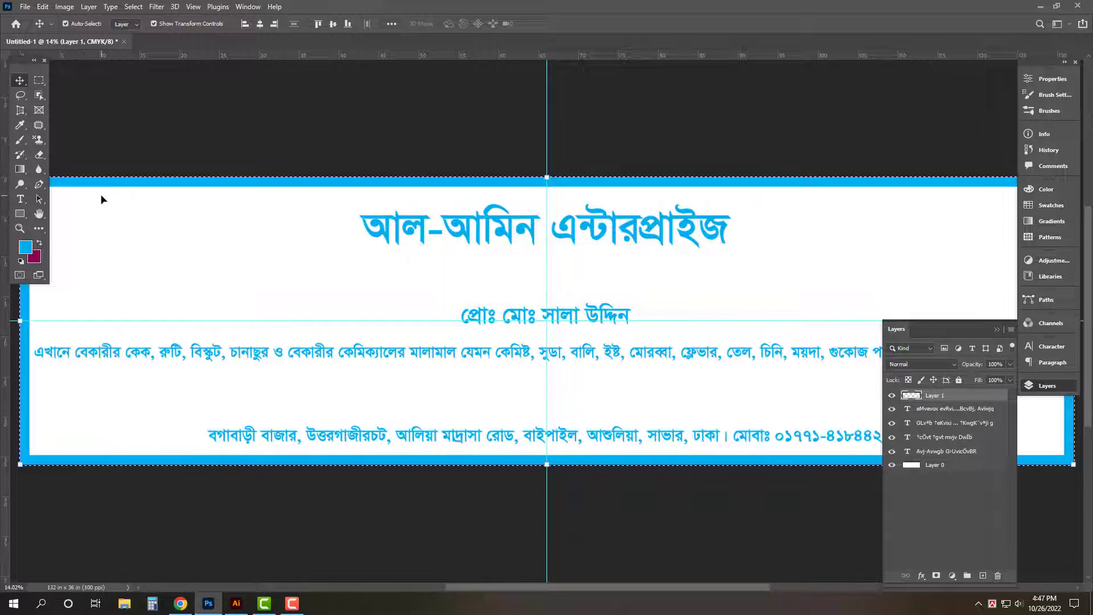
pyautogui.hotkey('ctrl', 'z')
pyautogui.press('Tab')
# - Append the second mobile number to the footer line, then move and stretch it across the banner
pyautogui.doubleClick(861, 428)
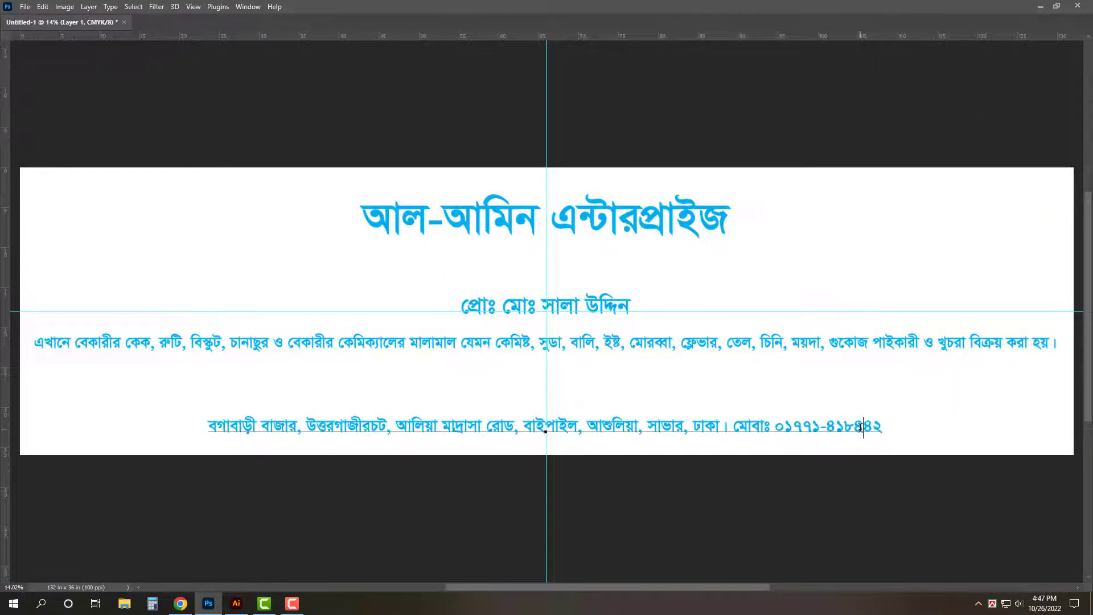
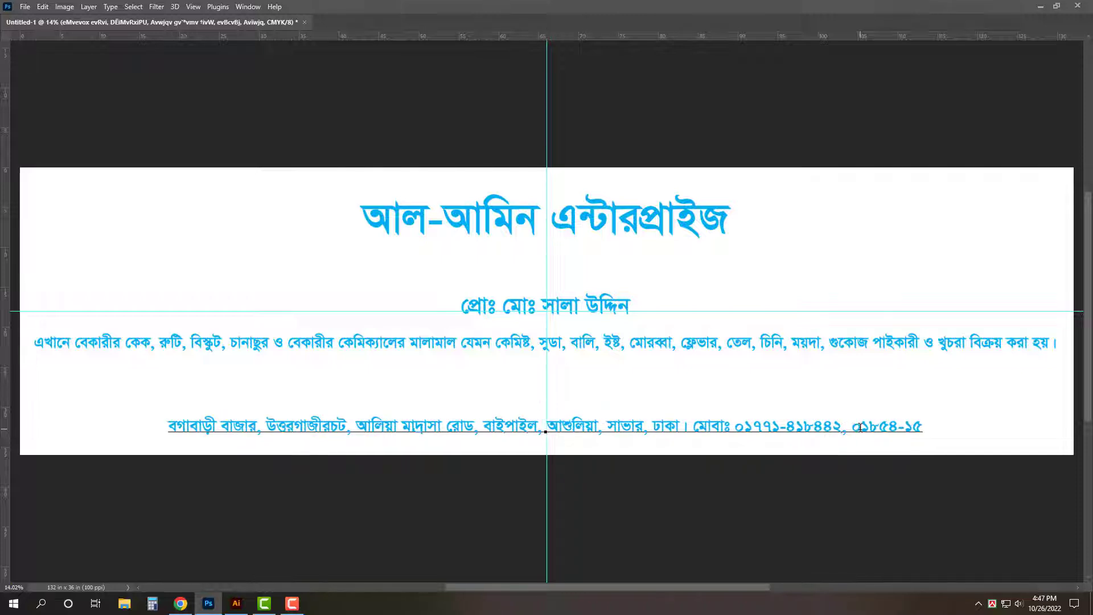
pyautogui.hotkey('ctrl', 'Return')
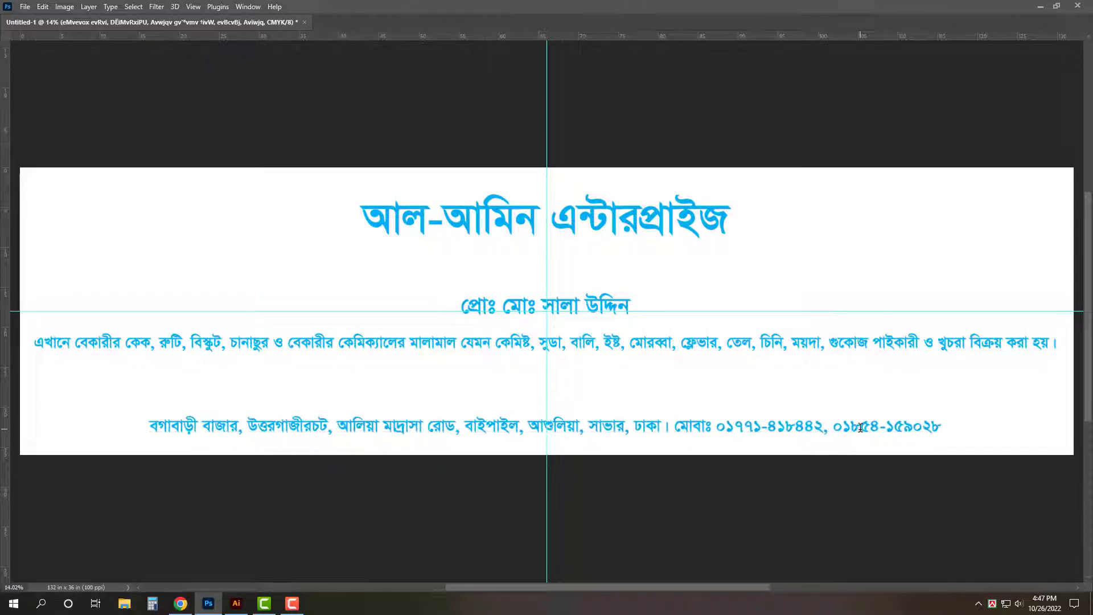
pyautogui.moveTo(628, 428); pyautogui.dragTo(630, 440)
pyautogui.moveTo(58, 435); pyautogui.dragTo(36, 436)
pyautogui.moveTo(550, 420)
pyautogui.mouseDown()
pyautogui.moveTo(549, 406)
pyautogui.moveTo(550, 426)
pyautogui.mouseUp()
# - Slide a copy of the background layer down behind the footer and fill it with dark blue
pyautogui.hotkey('ctrl', '-')
pyautogui.press('Tab')
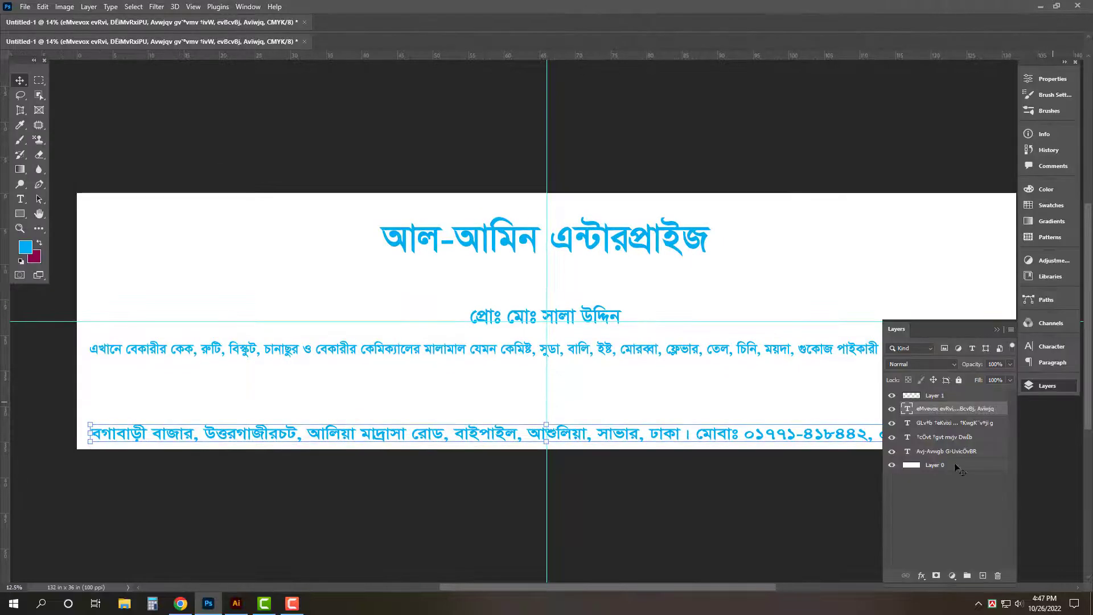
pyautogui.click(955, 465)
pyautogui.press('Tab')
pyautogui.moveTo(807, 221); pyautogui.dragTo(796, 444)
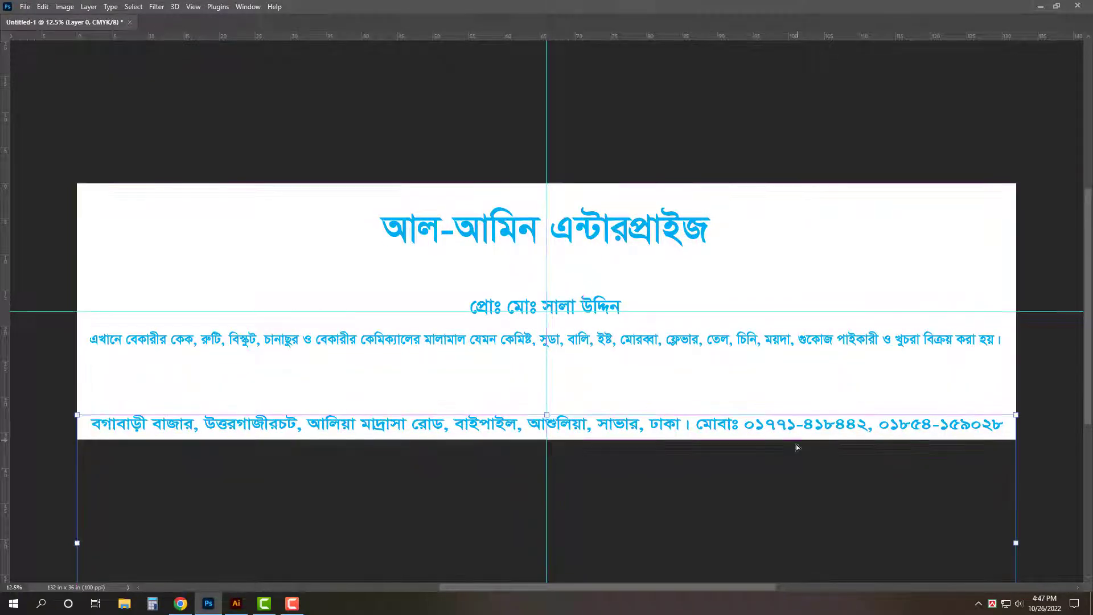
pyautogui.press('Tab')
pyautogui.click(34, 257)
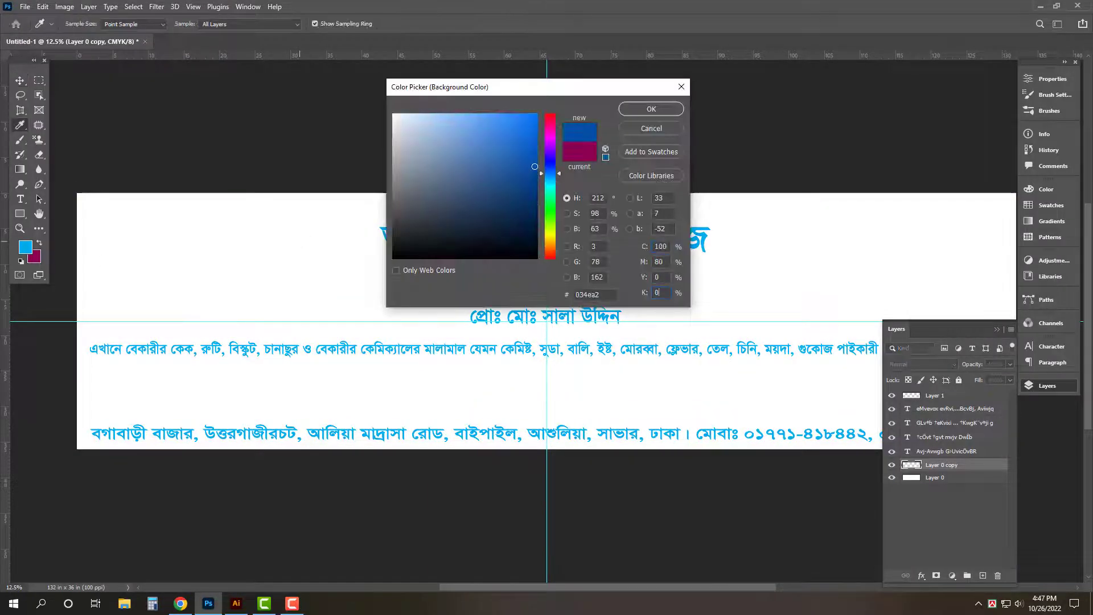
pyautogui.press('Return')
pyautogui.hotkey('ctrl', 'BackSpace')
pyautogui.press('Tab')
# - Raise the dark blue band slightly so it sits behind the address
pyautogui.hotkey('ctrl', 't')
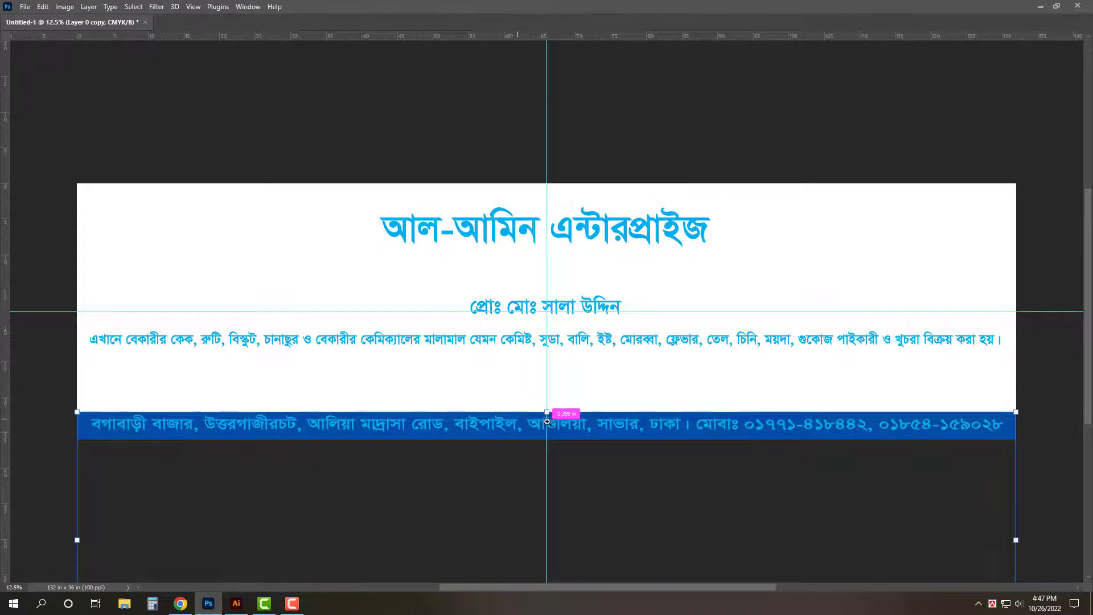
pyautogui.moveTo(558, 428); pyautogui.dragTo(646, 447)
pyautogui.moveTo(623, 353); pyautogui.dragTo(623, 337)
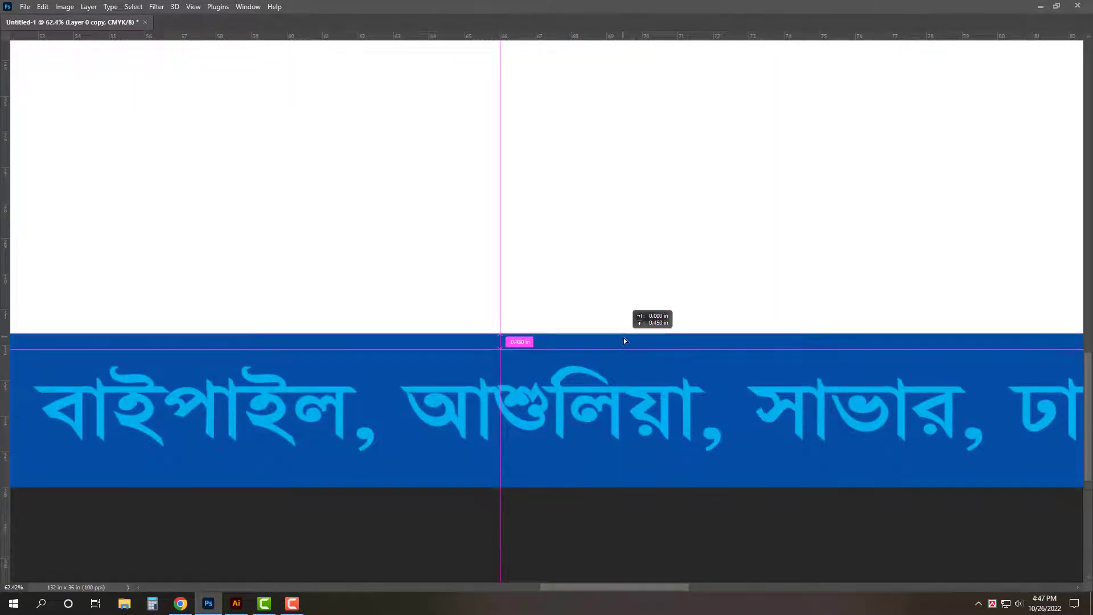
pyautogui.press('Return')
# - Fill a copied layer with orange (values 0, 50, 100) and nudge it down as a thin strip
pyautogui.press('Tab')
pyautogui.click(37, 258)
pyautogui.write('00')
pyautogui.press('Tab')
pyautogui.write('50')
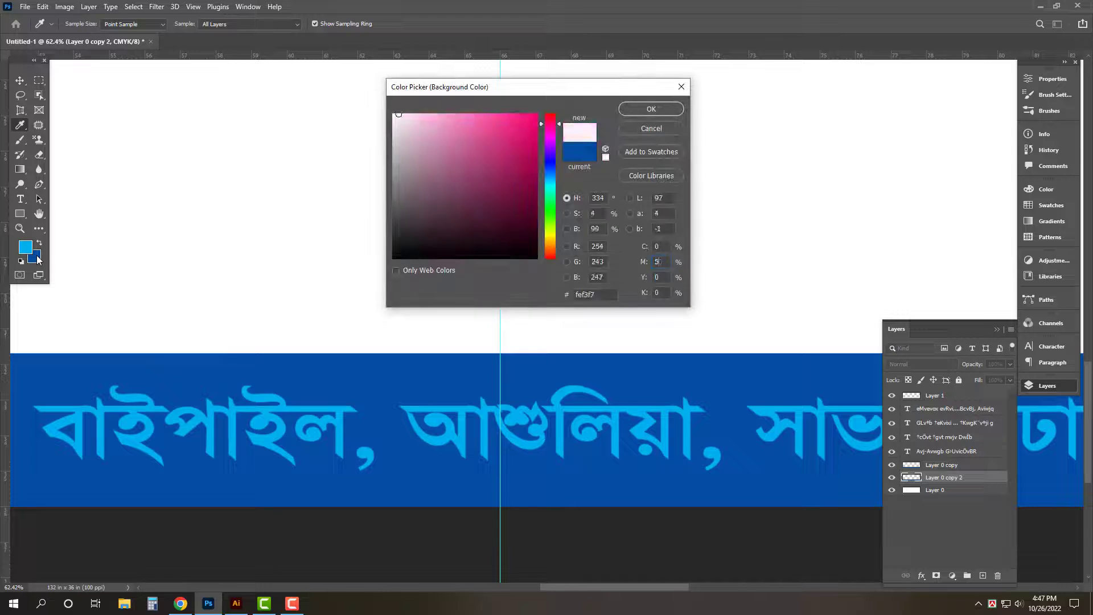
pyautogui.press('Tab')
pyautogui.write('100')
pyautogui.press('Return')
pyautogui.hotkey('ctrl', 'shift', 'BackSpace')
pyautogui.press('Down')
pyautogui.press('Down')
pyautogui.press('Down')
pyautogui.press('Down')
pyautogui.press('Down')
pyautogui.press('Down')
pyautogui.press('Down')
pyautogui.press('Down')
pyautogui.press('Down')
pyautogui.press('Down')
pyautogui.press('Down')
pyautogui.press('Down')
pyautogui.press('Down')
pyautogui.press('Down')
pyautogui.press('Down')
pyautogui.press('Down')
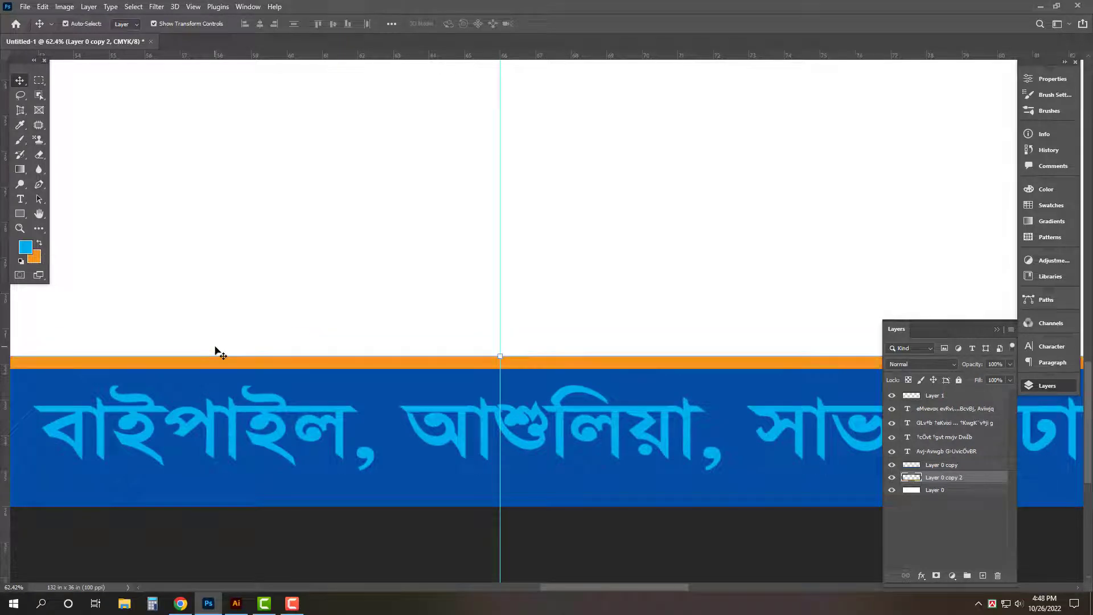
# - Make the footer address text white
pyautogui.click(608, 441)
pyautogui.click(35, 256)
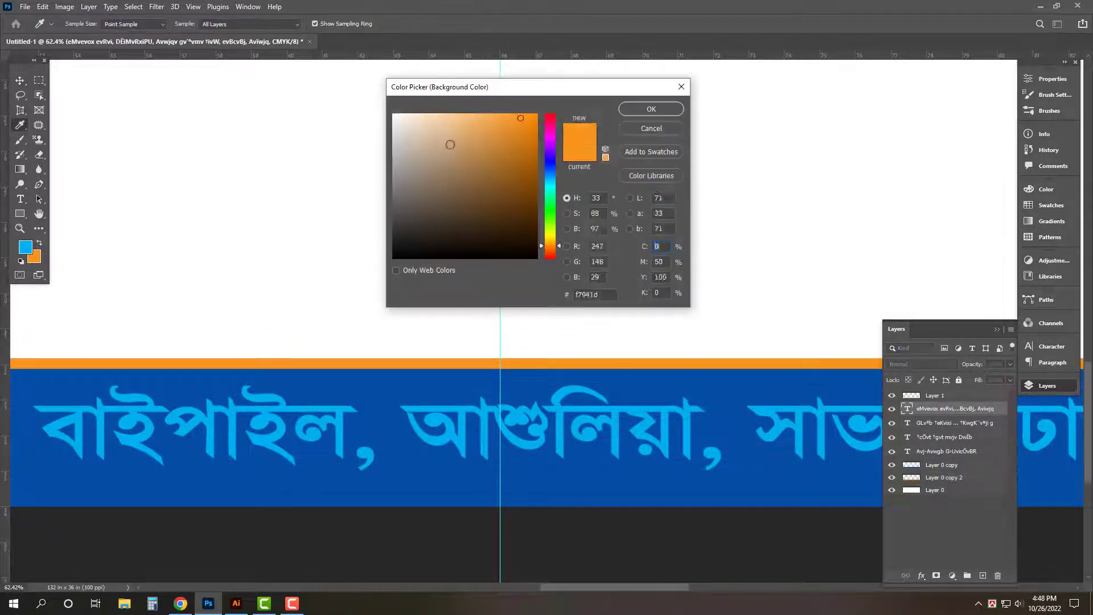
pyautogui.click(400, 90)
pyautogui.press('Return')
pyautogui.hotkey('ctrl', 'shift', 'BackSpace')
pyautogui.hotkey('ctrl', 'a')
pyautogui.hotkey('ctrl', '0')
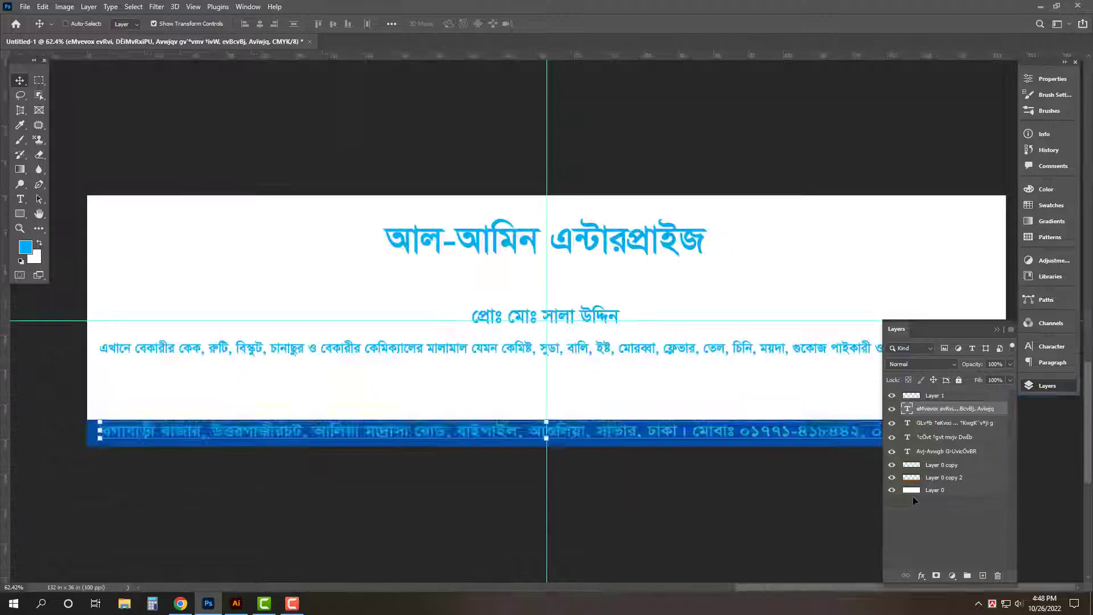
# - Stroke the whole canvas in blue on a new layer to form the outer border
pyautogui.click(982, 576)
pyautogui.click(42, 6)
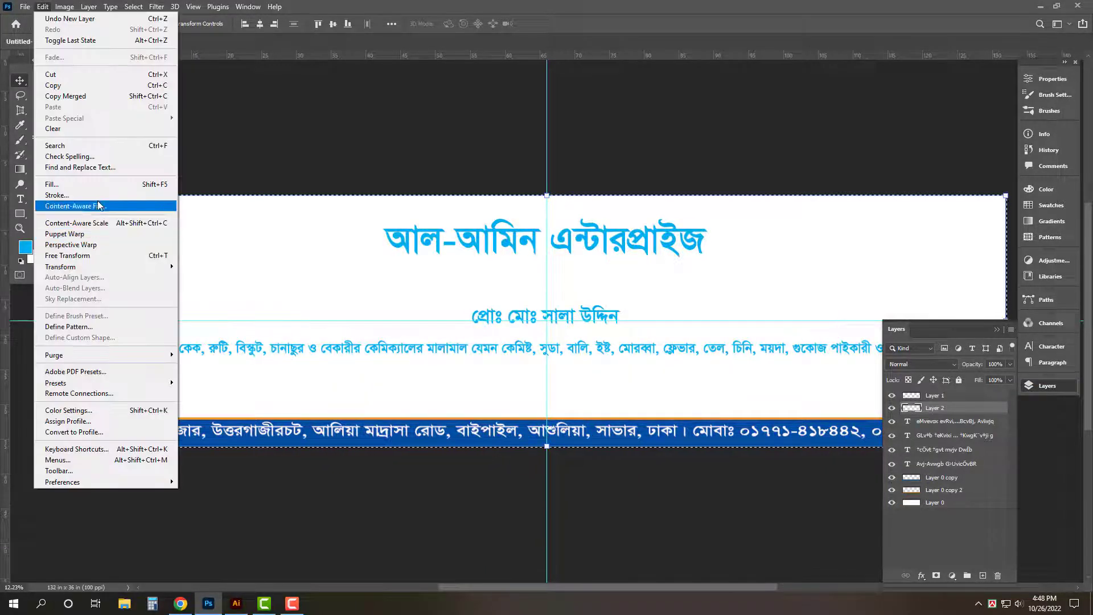
pyautogui.click(56, 199)
pyautogui.press('Return')
pyautogui.hotkey('ctrl', 'd')
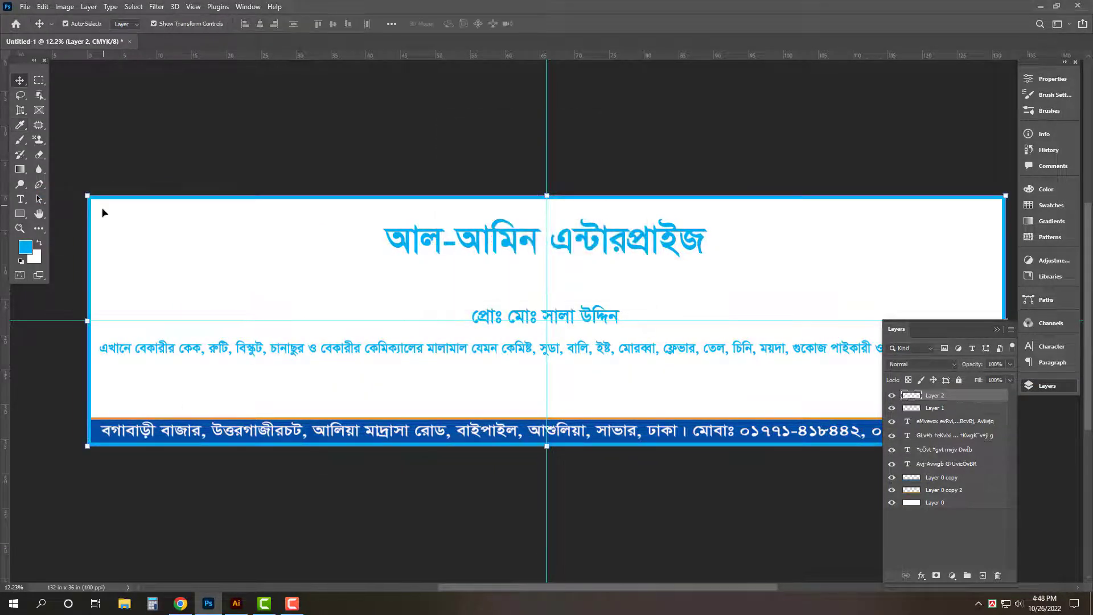
pyautogui.press('Tab')
pyautogui.moveTo(590, 431); pyautogui.dragTo(663, 469)
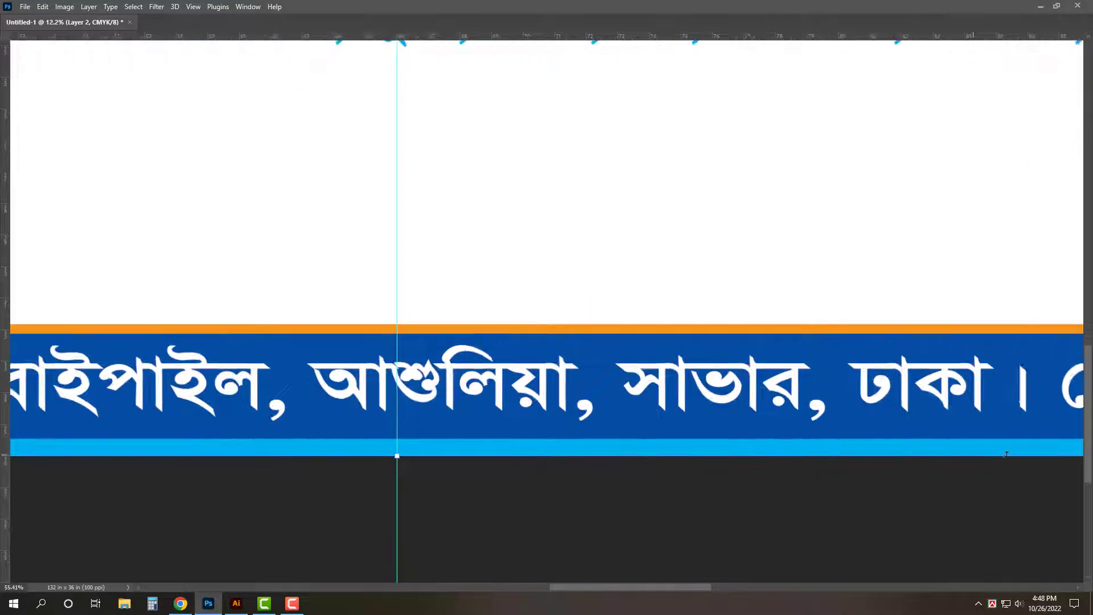
pyautogui.press('Tab')
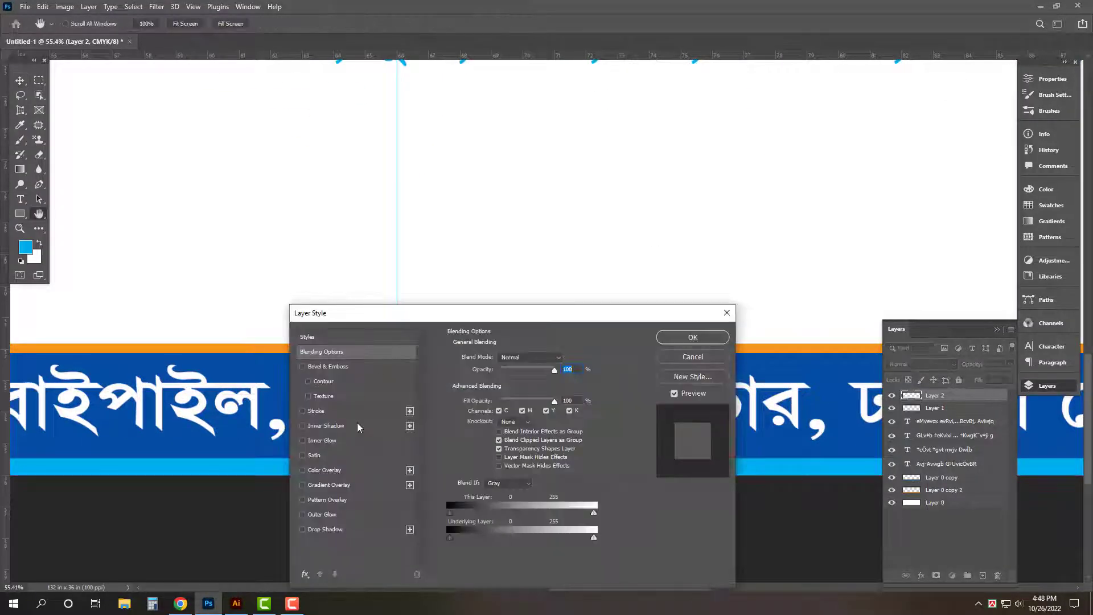
# - Add a 26 px white Stroke layer style to the border layer
pyautogui.click(364, 412)
pyautogui.moveTo(513, 312); pyautogui.dragTo(512, 211)
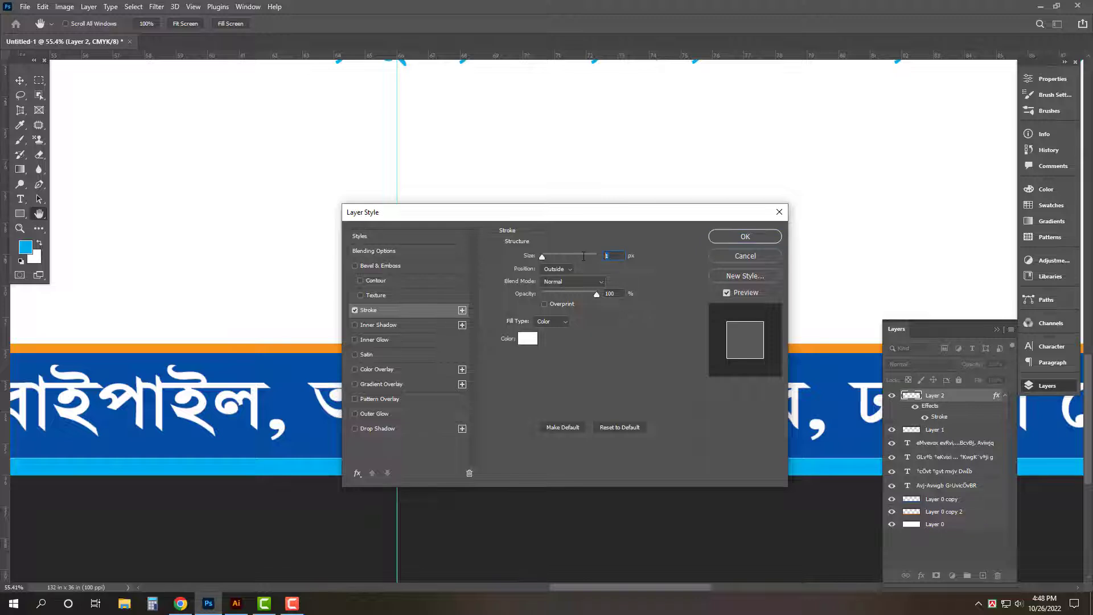
pyautogui.write('26')
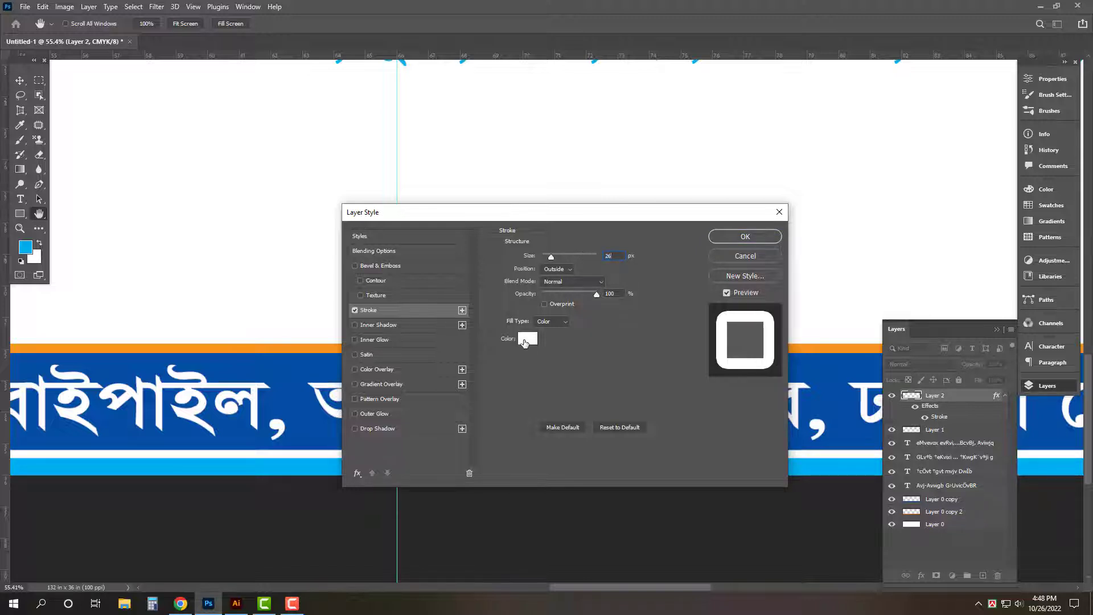
pyautogui.click(527, 339)
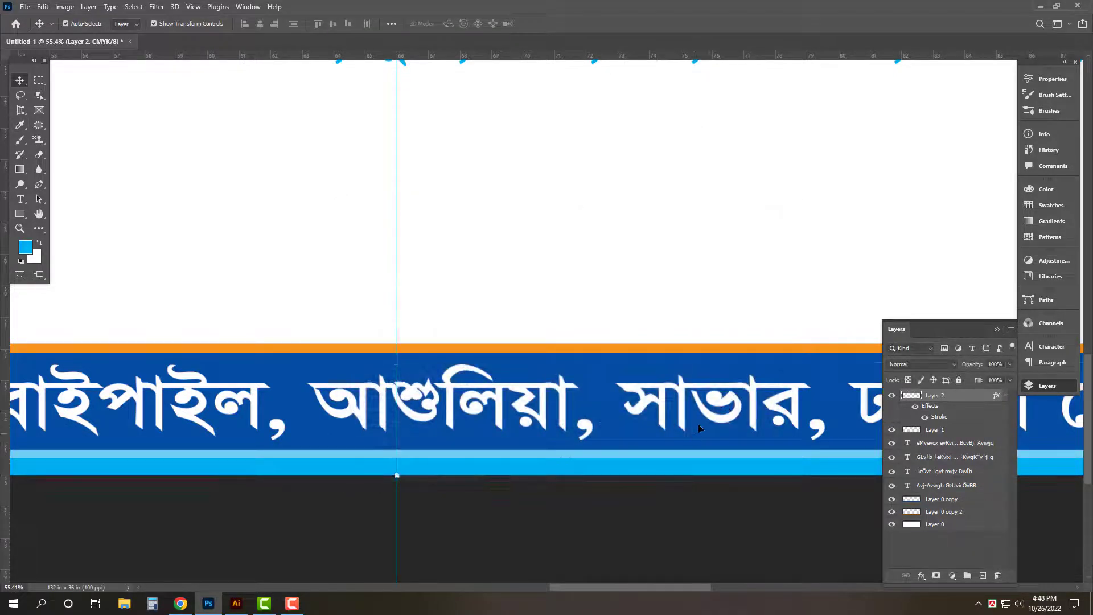
# - Make the footer address text slightly shorter
pyautogui.click(698, 424)
pyautogui.press('Tab')
pyautogui.moveTo(400, 432); pyautogui.dragTo(400, 414)
pyautogui.hotkey('ctrl', '0')
# - Break the long description into two lines and move it lower
pyautogui.press('Return')
pyautogui.click(503, 471)
pyautogui.click(563, 340)
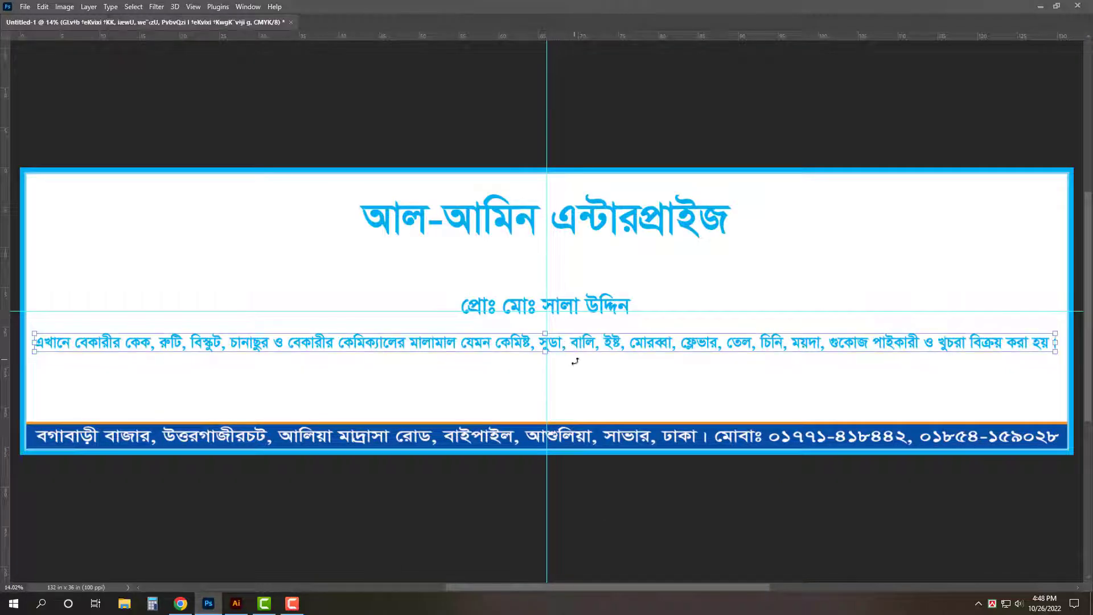
pyautogui.press('t')
pyautogui.click(539, 343)
pyautogui.press('Return')
pyautogui.hotkey('ctrl', 'Return')
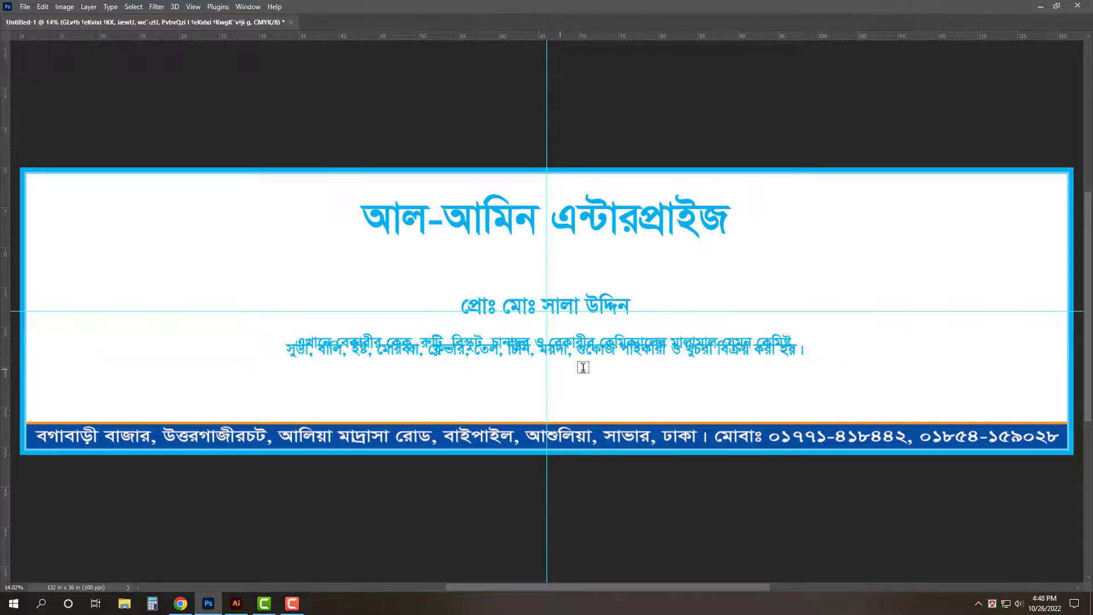
pyautogui.press('v')
pyautogui.moveTo(595, 353); pyautogui.dragTo(598, 382)
# - Set the description's line spacing to 100 and move the proprietor name down toward it
pyautogui.press('Tab')
pyautogui.click(1050, 346)
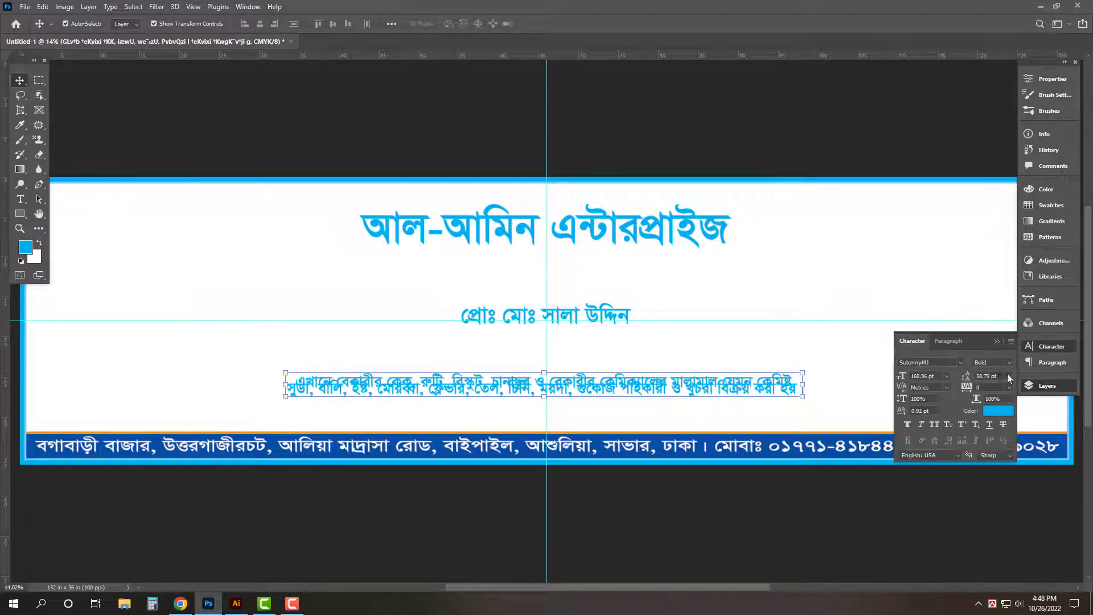
pyautogui.write('100')
pyautogui.press('Return')
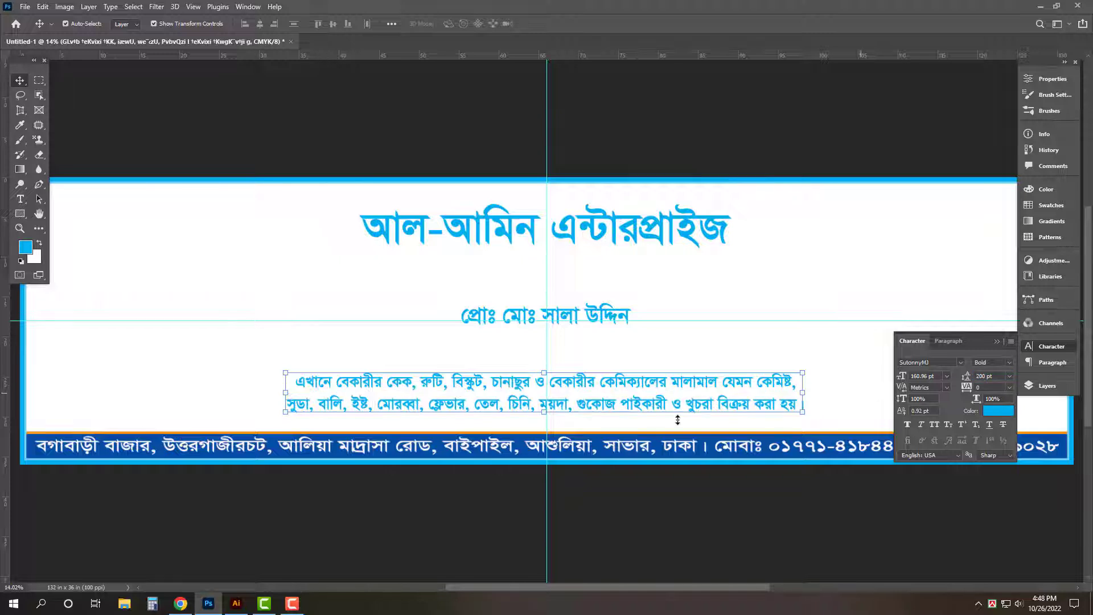
pyautogui.hotkey('ctrl', '0')
pyautogui.press('Tab')
pyautogui.click(631, 341)
pyautogui.moveTo(592, 307); pyautogui.dragTo(591, 341)
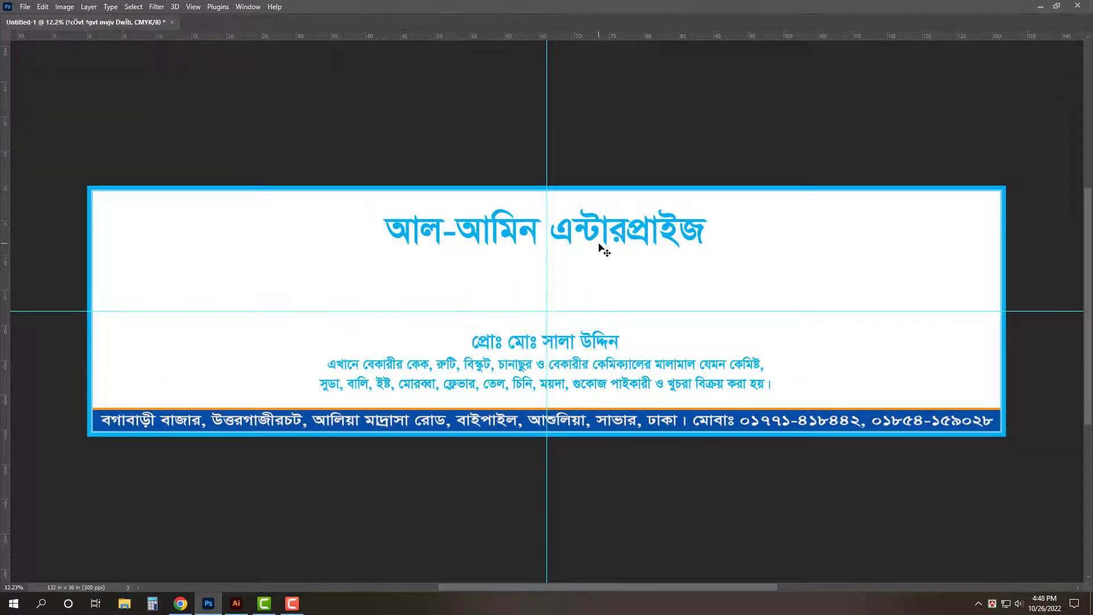
# - Resize the main title so it spans most of the banner width and stands taller
pyautogui.click(602, 242)
pyautogui.moveTo(553, 310); pyautogui.dragTo(561, 321)
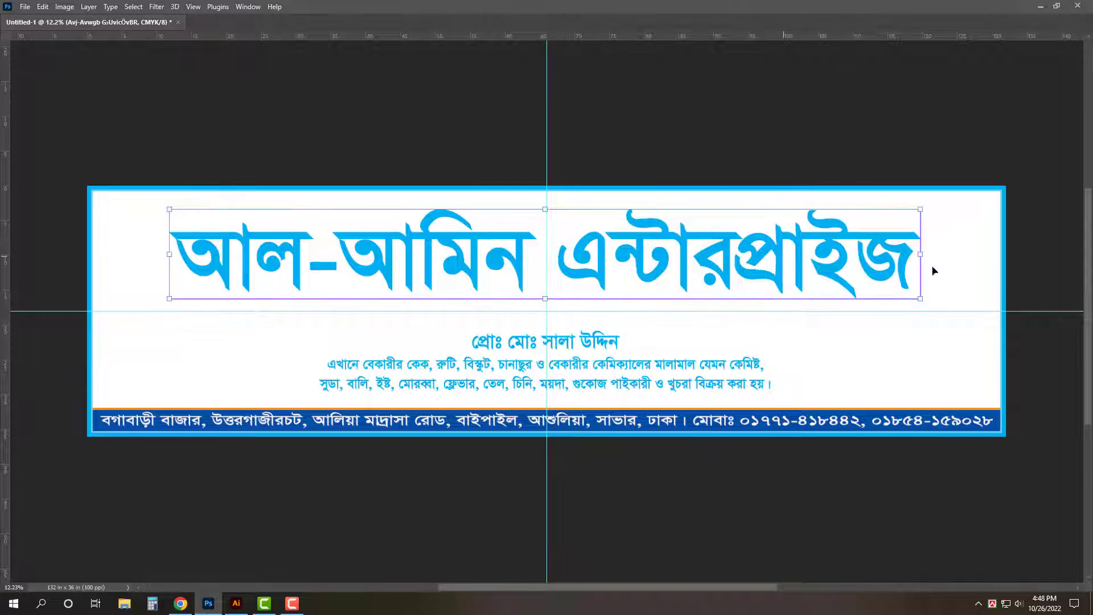
pyautogui.hotkey('ctrl', 't')
pyautogui.press('Return')
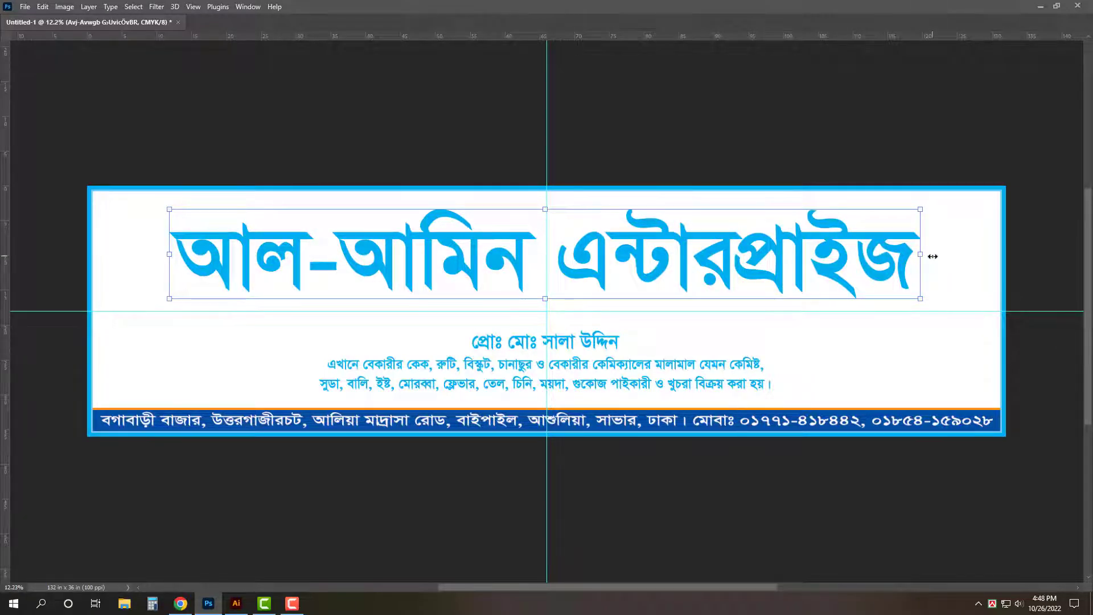
pyautogui.moveTo(921, 259); pyautogui.dragTo(832, 250)
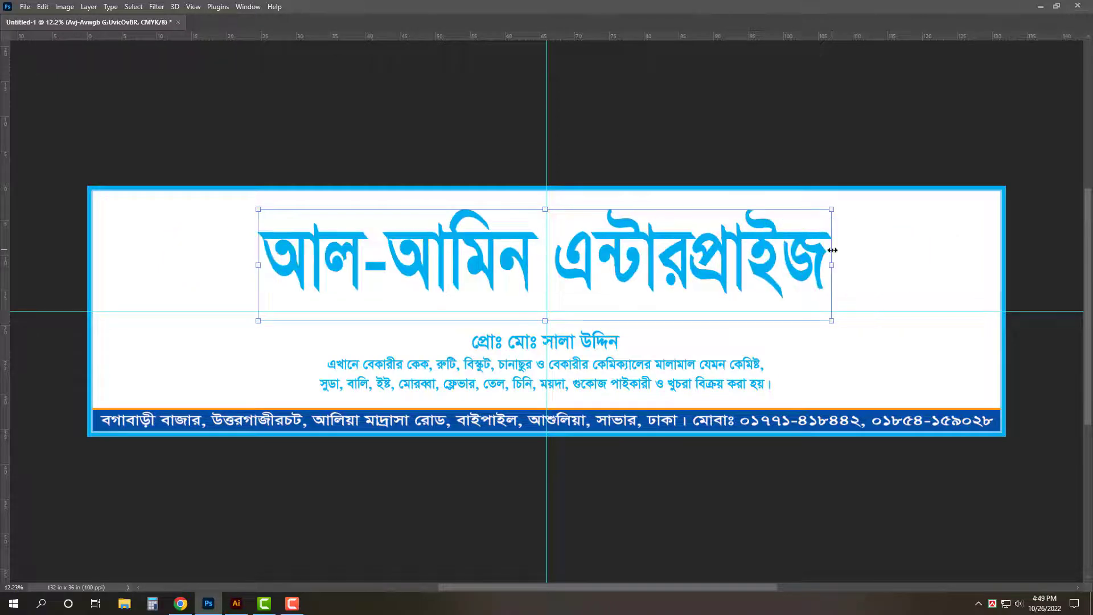
pyautogui.moveTo(934, 268); pyautogui.dragTo(980, 265)
pyautogui.moveTo(544, 206); pyautogui.dragTo(544, 200)
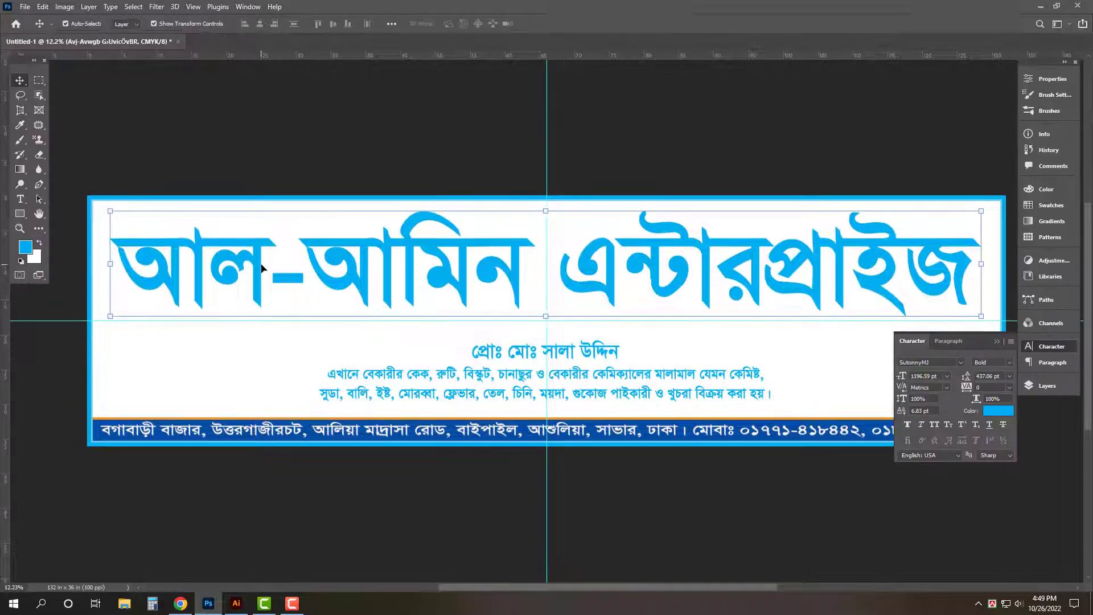
# - Recolour the main title red
pyautogui.click(993, 411)
pyautogui.moveTo(551, 171); pyautogui.dragTo(552, 118)
pyautogui.click(640, 108)
pyautogui.press('Tab')
# - Raise the proprietor line slightly and move the two-line description a little lower
pyautogui.moveTo(599, 340); pyautogui.dragTo(599, 332)
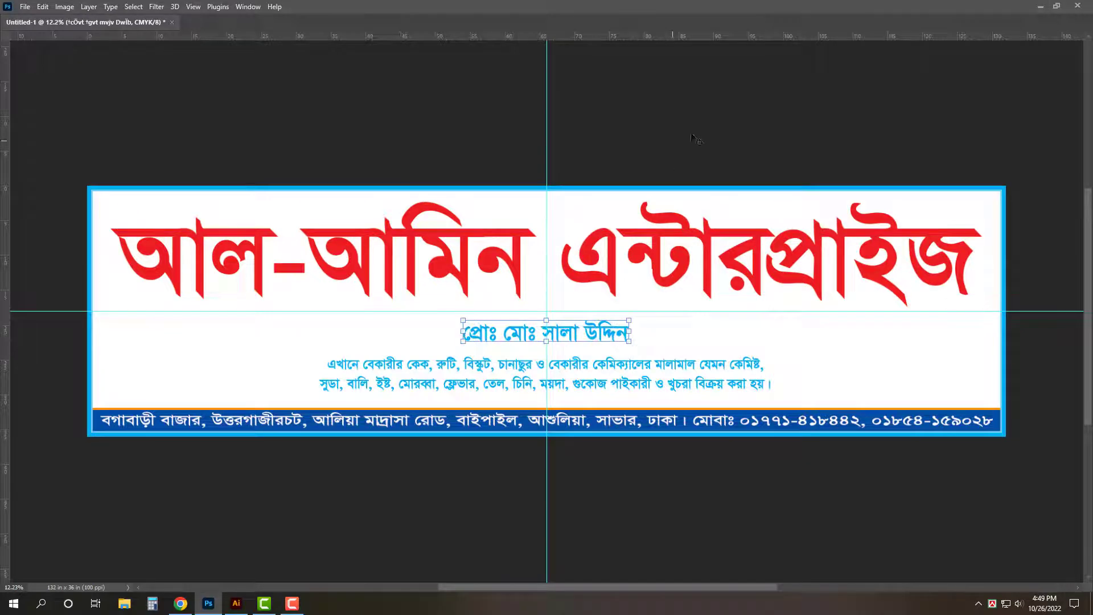
pyautogui.press('Return')
pyautogui.press('Tab')
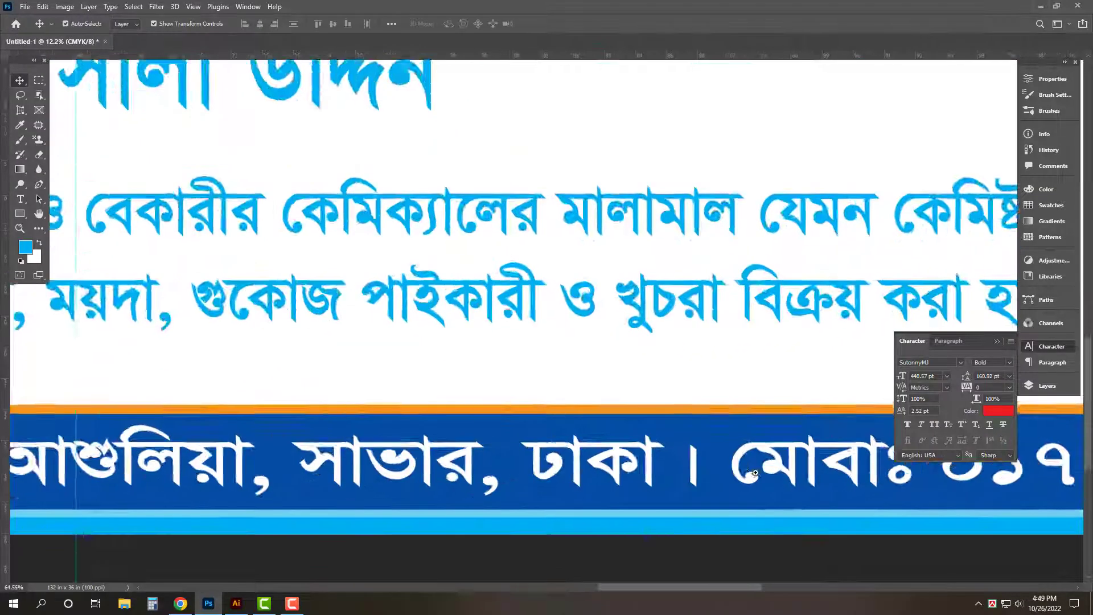
pyautogui.scroll(5, 735, 458)
pyautogui.moveTo(772, 265); pyautogui.dragTo(601, 261)
pyautogui.click(598, 264)
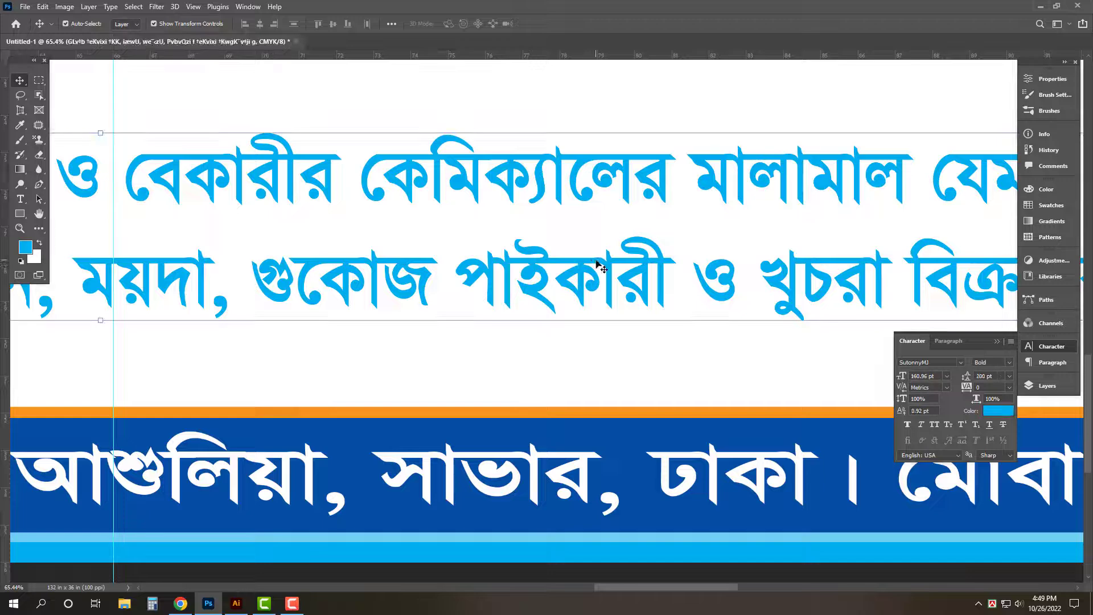
pyautogui.hotkey('ctrl', '0')
pyautogui.moveTo(603, 385); pyautogui.dragTo(607, 400)
# - Make the two-line description text black and fine-tune its position
pyautogui.click(998, 411)
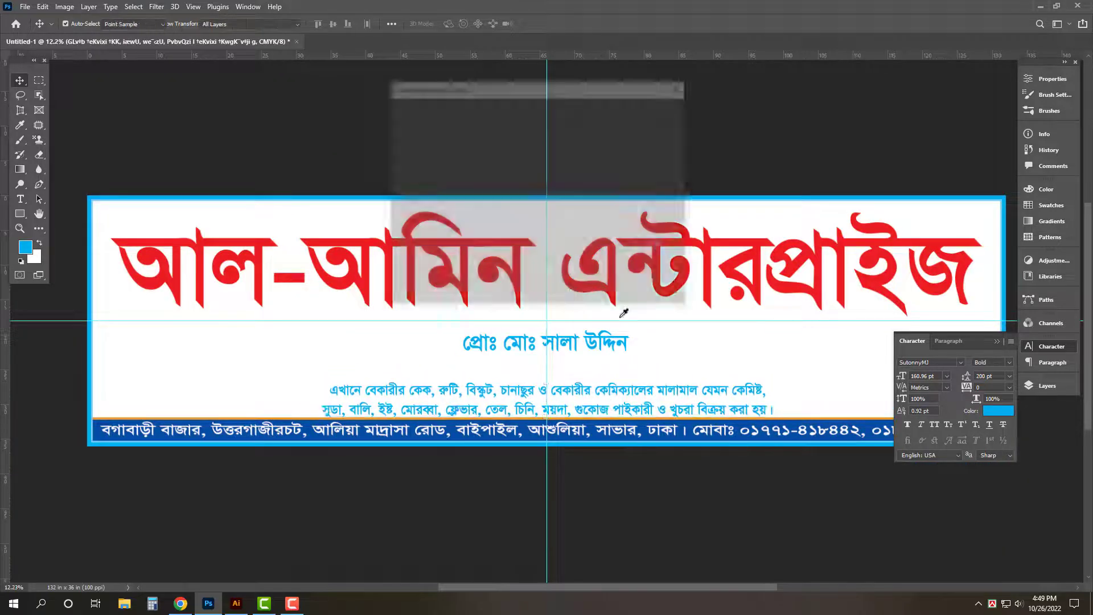
pyautogui.moveTo(507, 239); pyautogui.dragTo(684, 317)
pyautogui.press('Return')
pyautogui.press('Tab')
pyautogui.scroll(3, 589, 354)
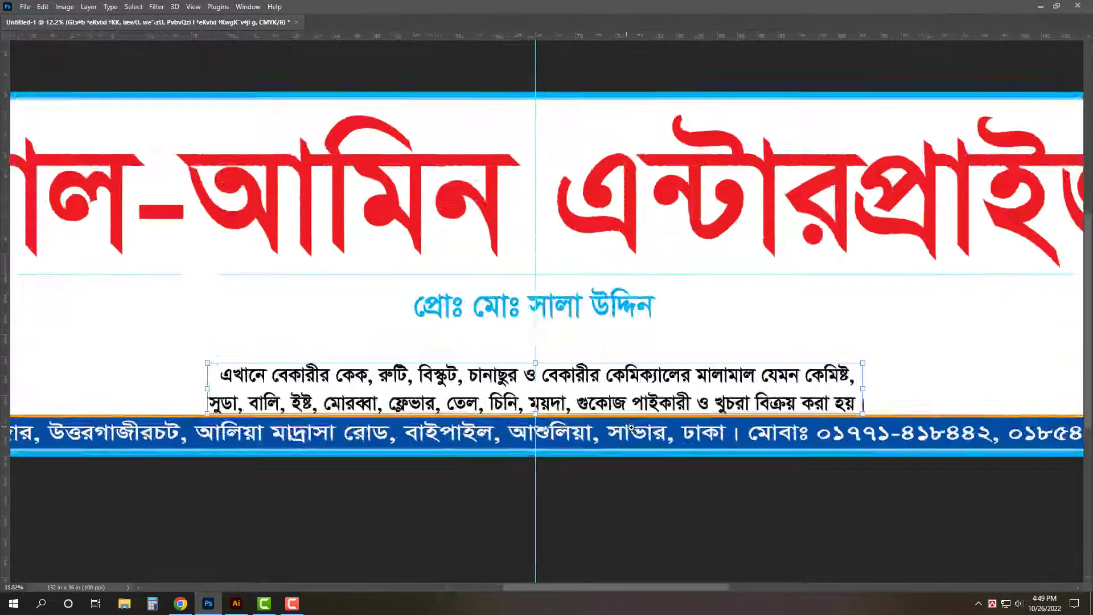
pyautogui.moveTo(593, 335); pyautogui.dragTo(597, 357)
# - Widen the description text from both sides
pyautogui.hotkey('ctrl', 't')
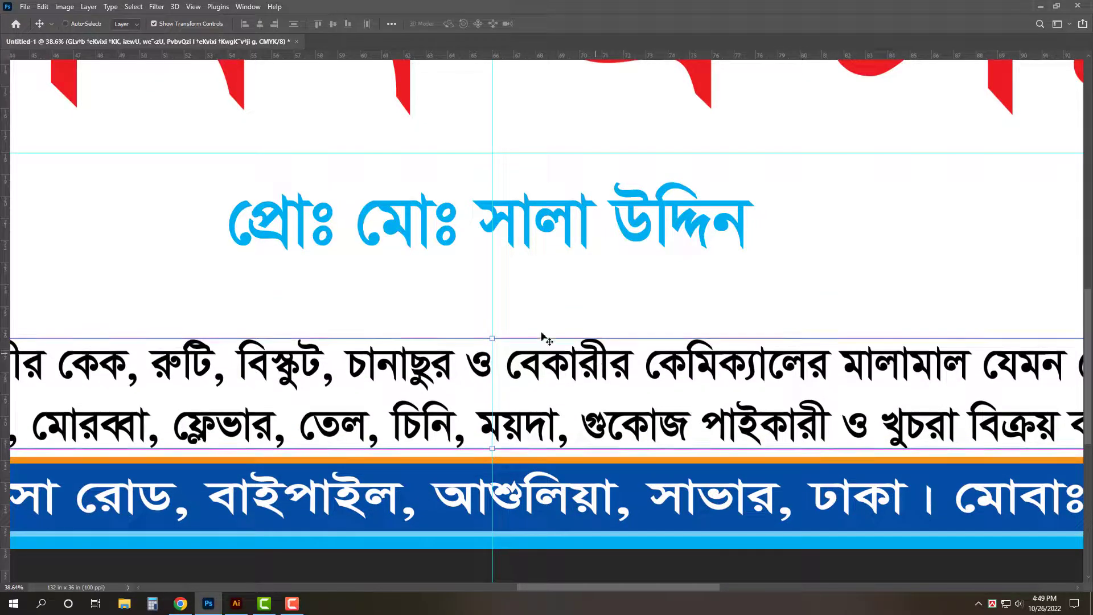
pyautogui.moveTo(500, 311); pyautogui.dragTo(535, 353)
pyautogui.hotkey('ctrl', 'z')
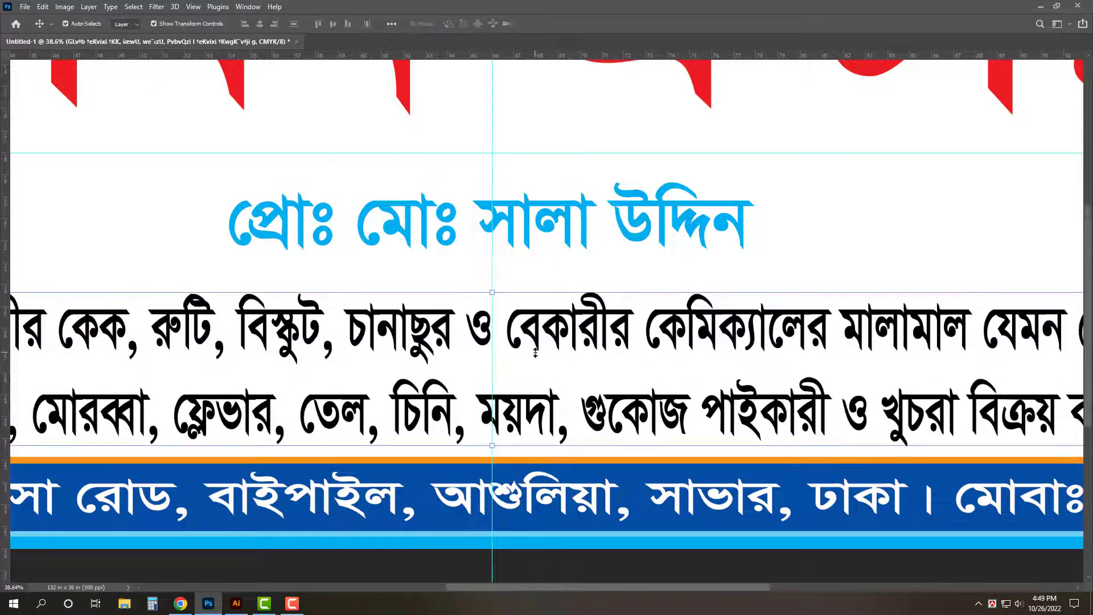
pyautogui.hotkey('ctrl', '0')
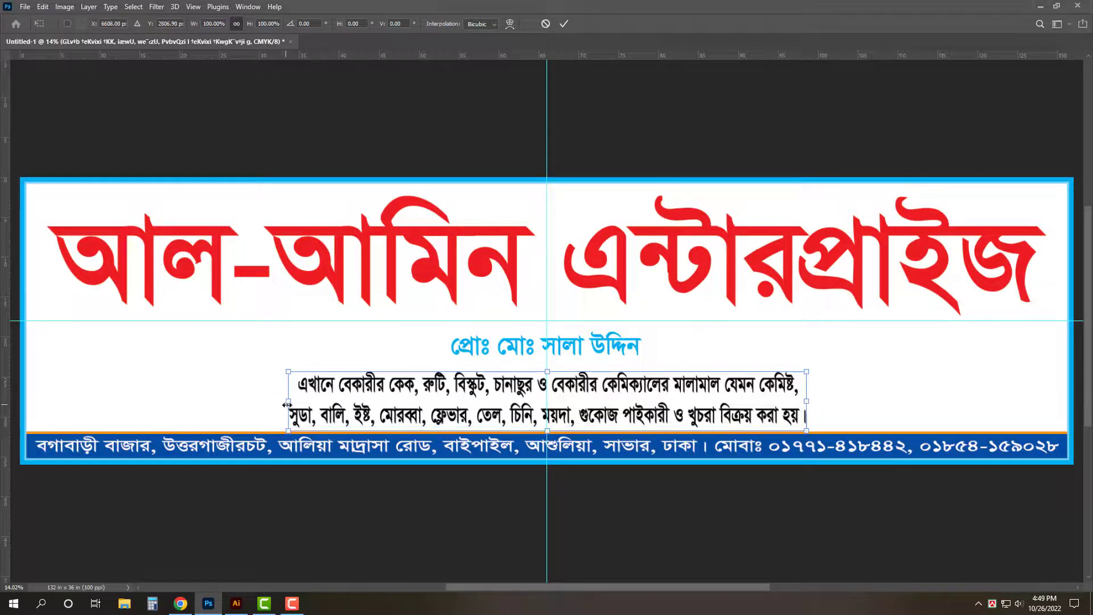
pyautogui.moveTo(240, 394); pyautogui.dragTo(239, 399)
pyautogui.press('Return')
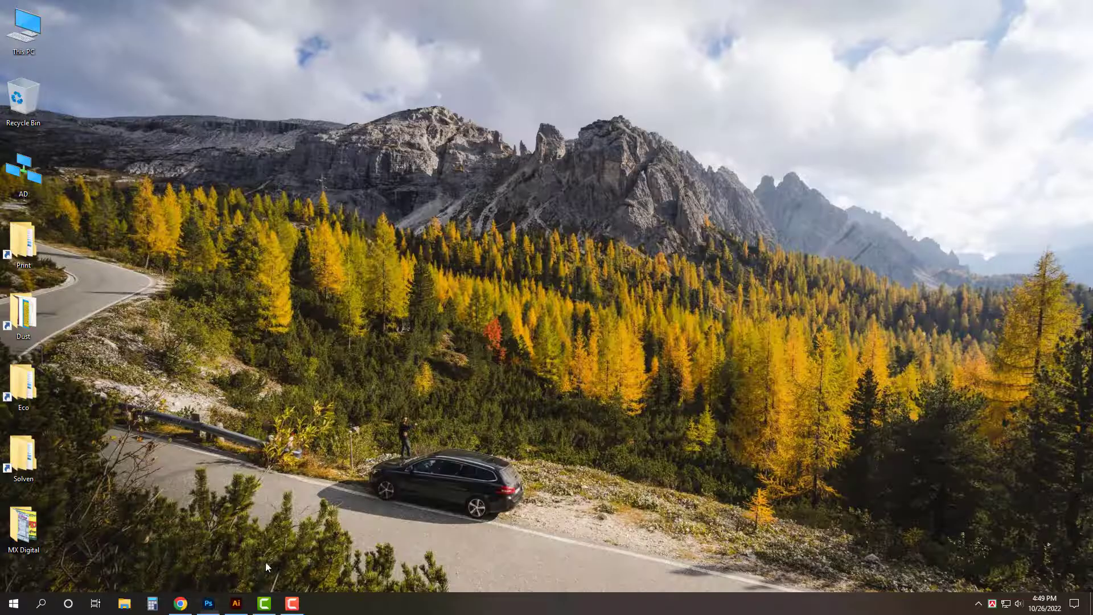
pyautogui.click(236, 603)
# - Open Aro.ai from Desktop > Print > Ruman and paste its Bismillah line into the banner
pyautogui.hotkey('ctrl', 'o')
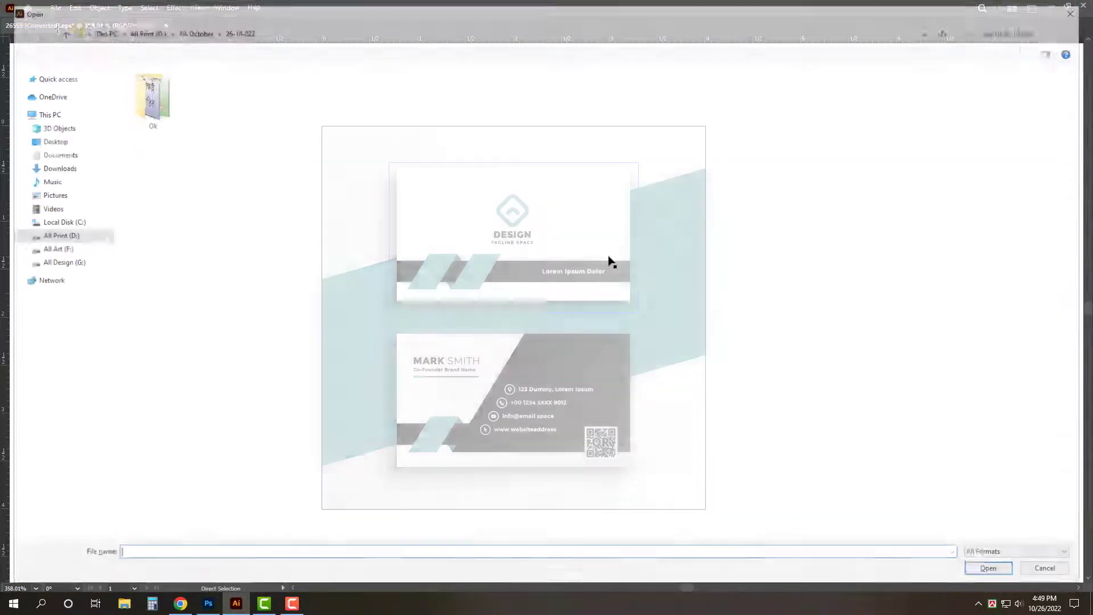
pyautogui.click(45, 139)
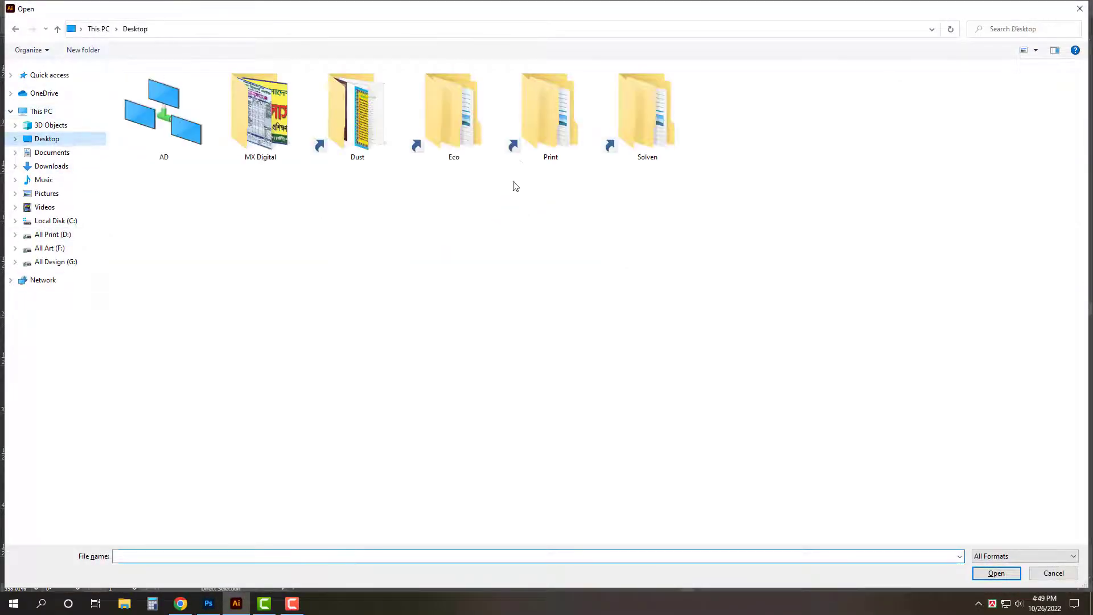
pyautogui.click(550, 162)
pyautogui.doubleClick(551, 162)
pyautogui.doubleClick(630, 161)
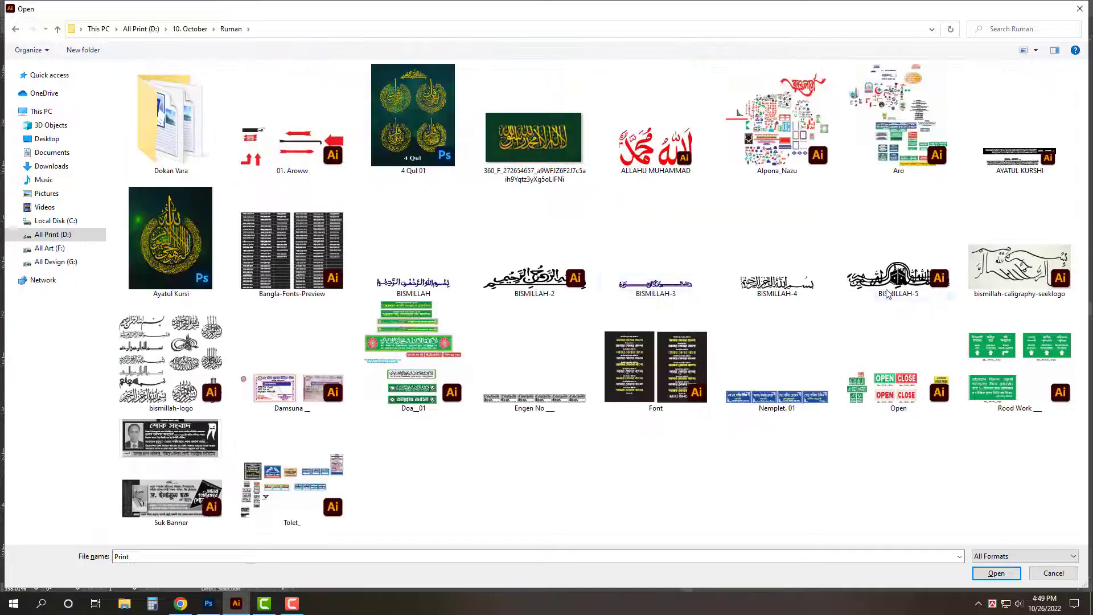
pyautogui.click(890, 139)
pyautogui.doubleClick(764, 347)
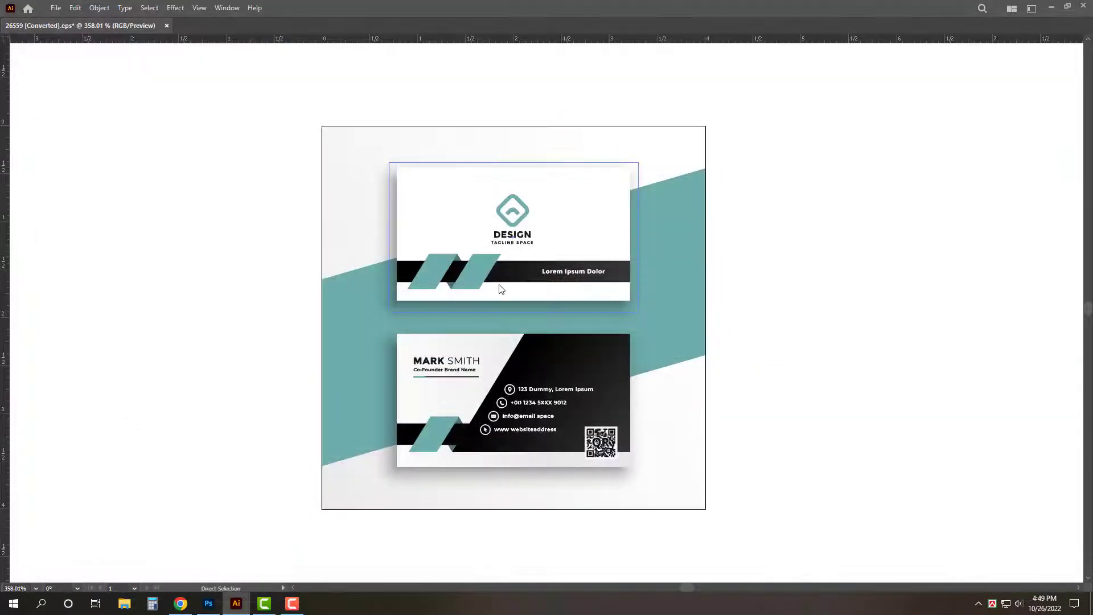
pyautogui.scroll(-6, 524, 334)
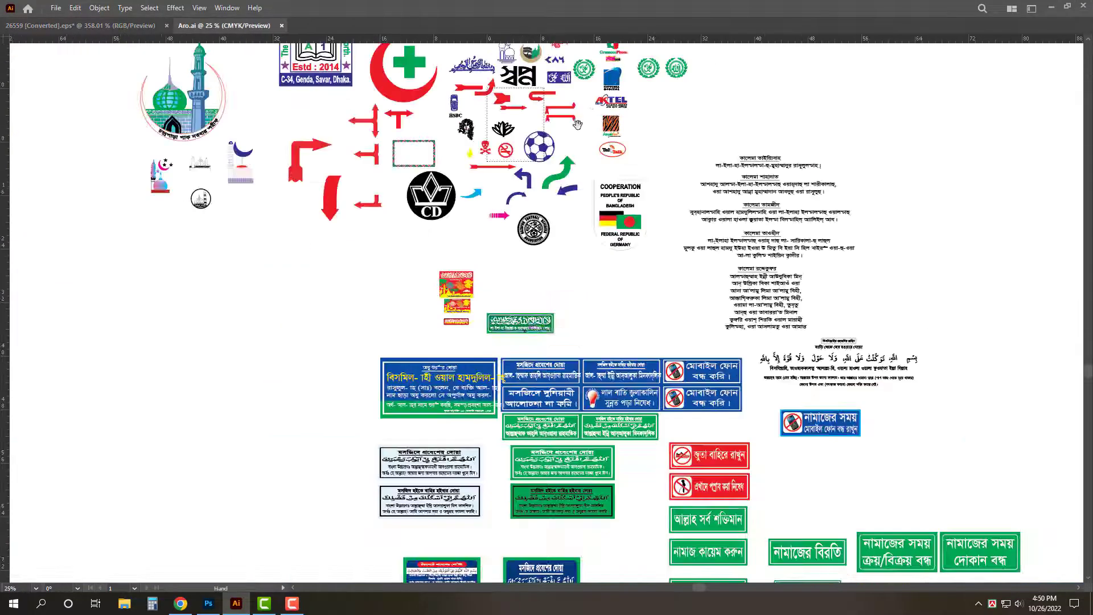
pyautogui.scroll(6, 493, 255)
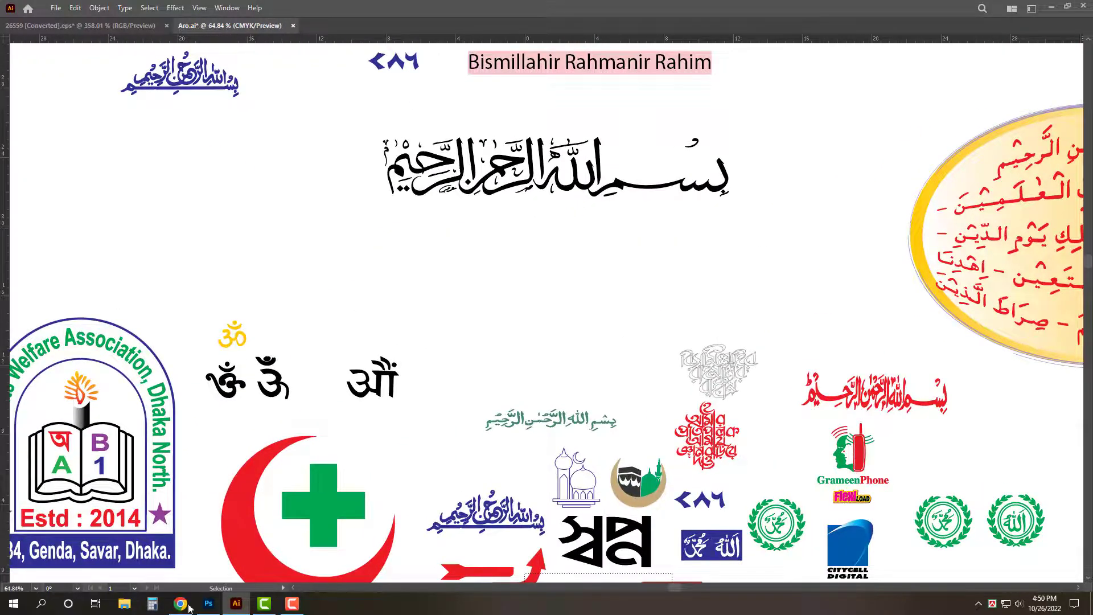
pyautogui.hotkey('alt', 'Tab')
pyautogui.hotkey('ctrl', 'v')
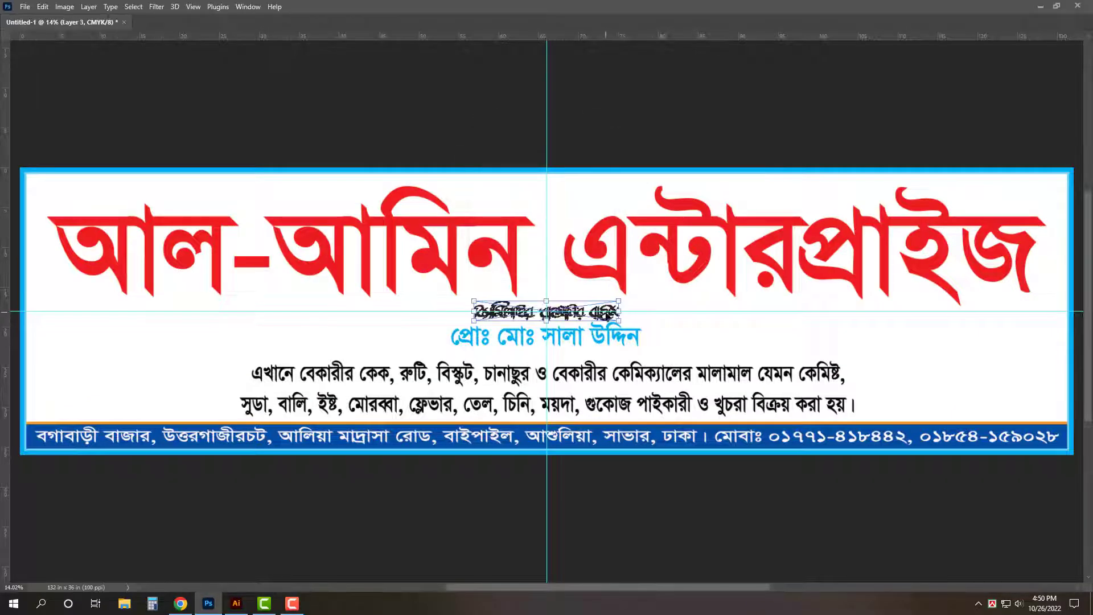
# - Remove the guide, then move the Bismillah line above the title and enlarge it
pyautogui.moveTo(607, 312); pyautogui.dragTo(606, 36)
pyautogui.moveTo(602, 234); pyautogui.dragTo(602, 111)
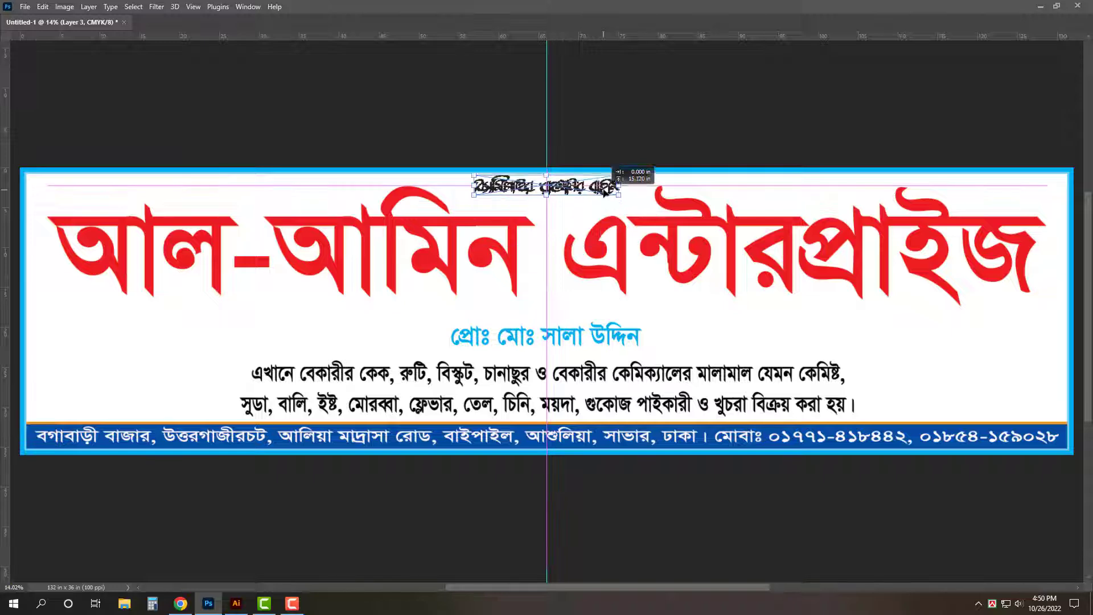
pyautogui.moveTo(621, 194); pyautogui.dragTo(625, 194)
pyautogui.press('Return')
pyautogui.click(670, 140)
pyautogui.hotkey('ctrl', '0')
pyautogui.click(667, 246)
pyautogui.press('Tab')
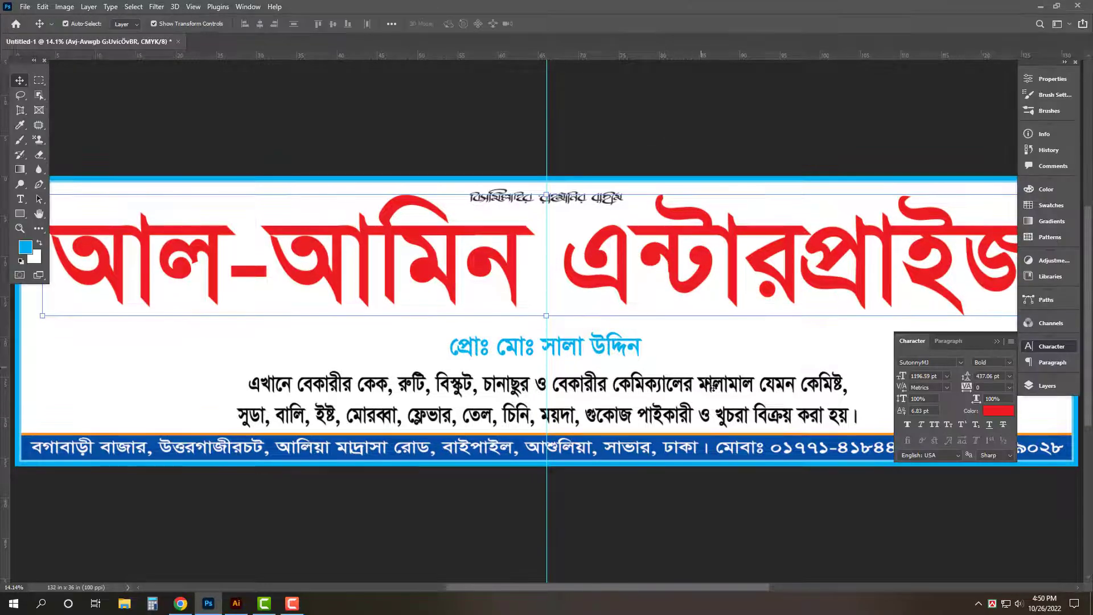
# - Open Vector.tif from G: > Background > alpona in Photoshop
pyautogui.press('super+d')
pyautogui.press('super+e')
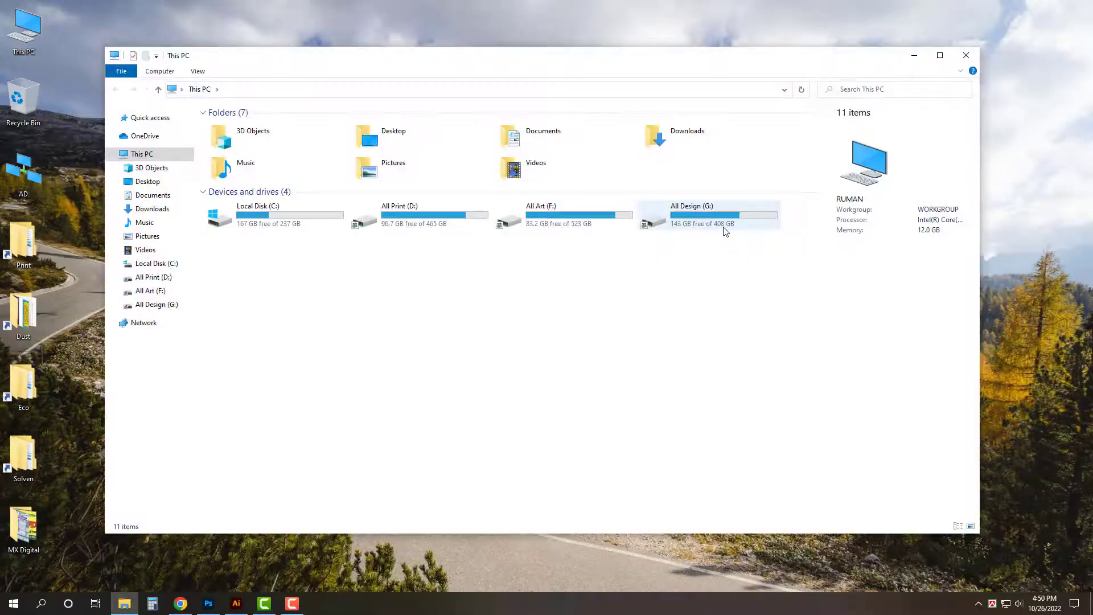
pyautogui.doubleClick(711, 222)
pyautogui.doubleClick(391, 142)
pyautogui.click(940, 57)
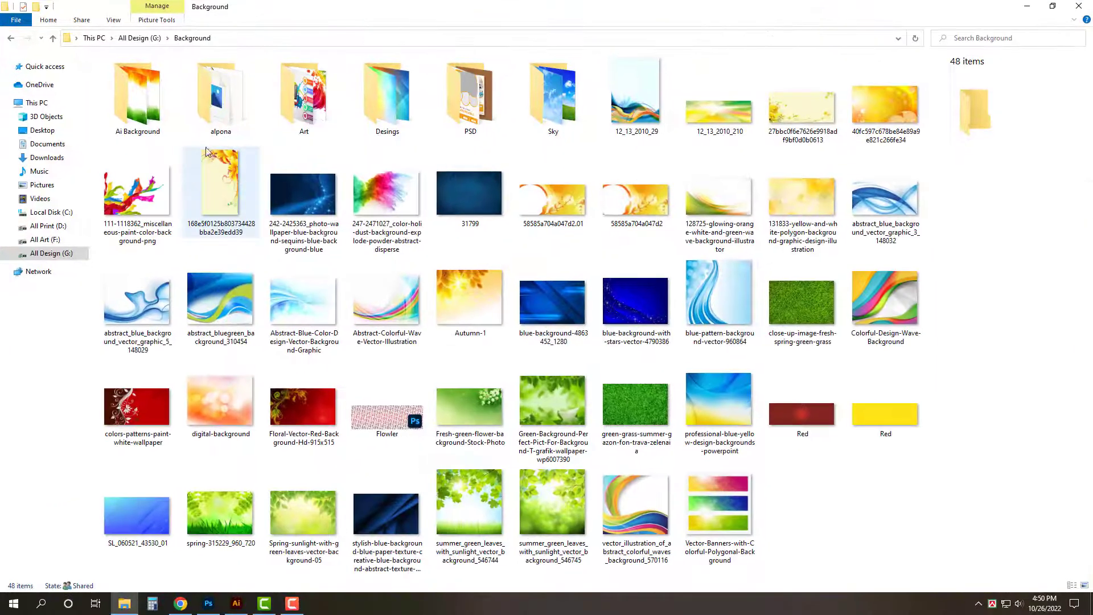
pyautogui.doubleClick(221, 97)
pyautogui.scroll(-10, 695, 459)
pyautogui.click(714, 472)
pyautogui.doubleClick(576, 461)
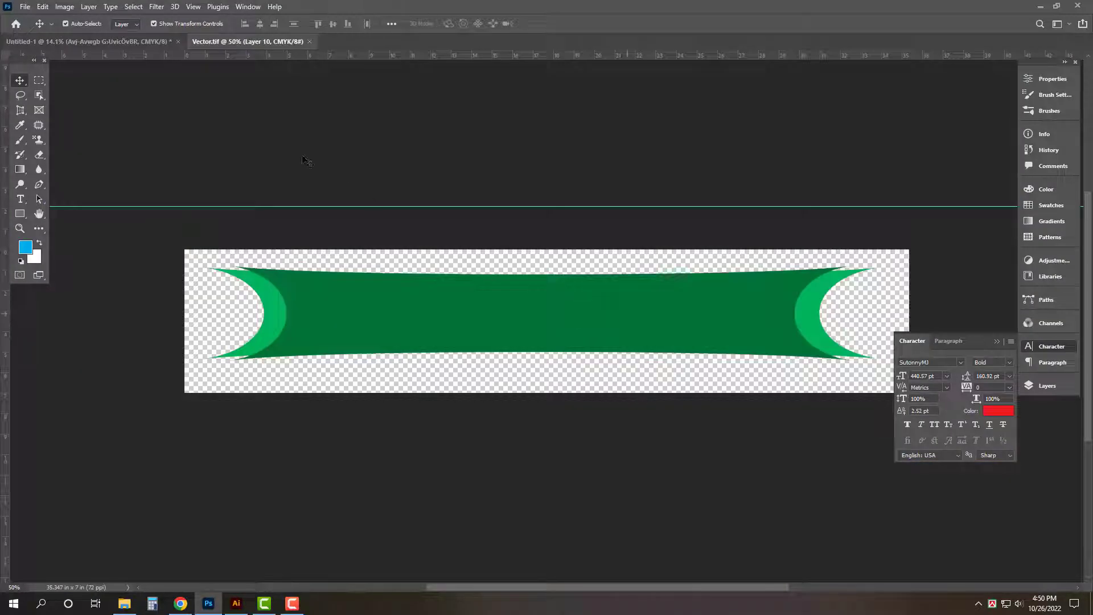
# - Bring the green ribbon into the banner and scale it up behind the proprietor line
pyautogui.moveTo(305, 158); pyautogui.dragTo(710, 327)
pyautogui.press('Tab')
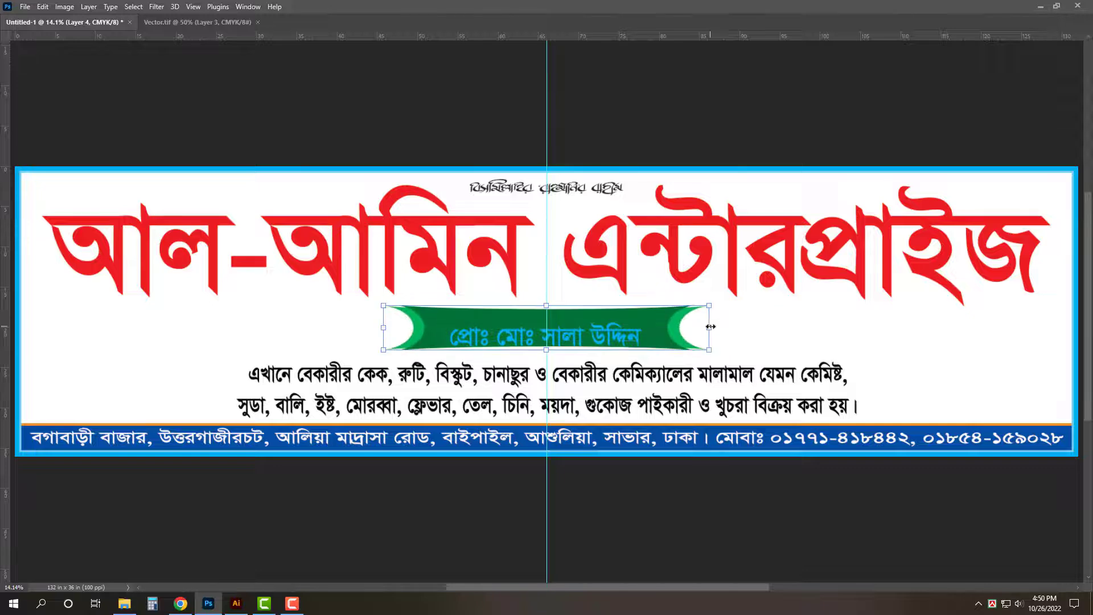
pyautogui.scroll(6, 606, 325)
pyautogui.press('Return')
pyautogui.press('Tab')
# - Widen the proprietor text across the ribbon with Free Transform
pyautogui.click(613, 367)
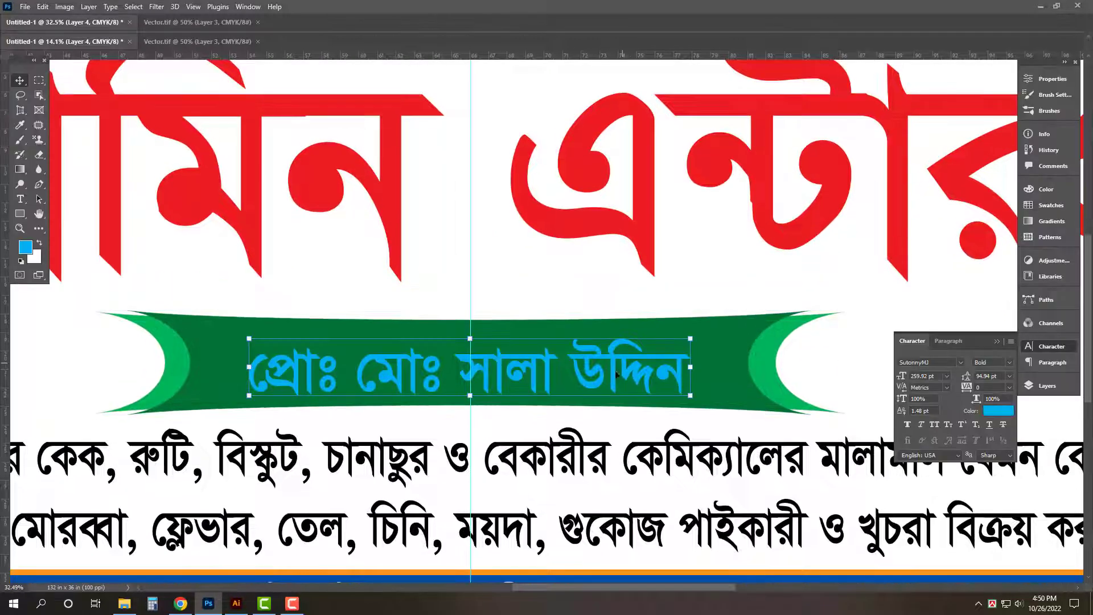
pyautogui.hotkey('ctrl', 't')
pyautogui.moveTo(691, 366); pyautogui.dragTo(734, 369)
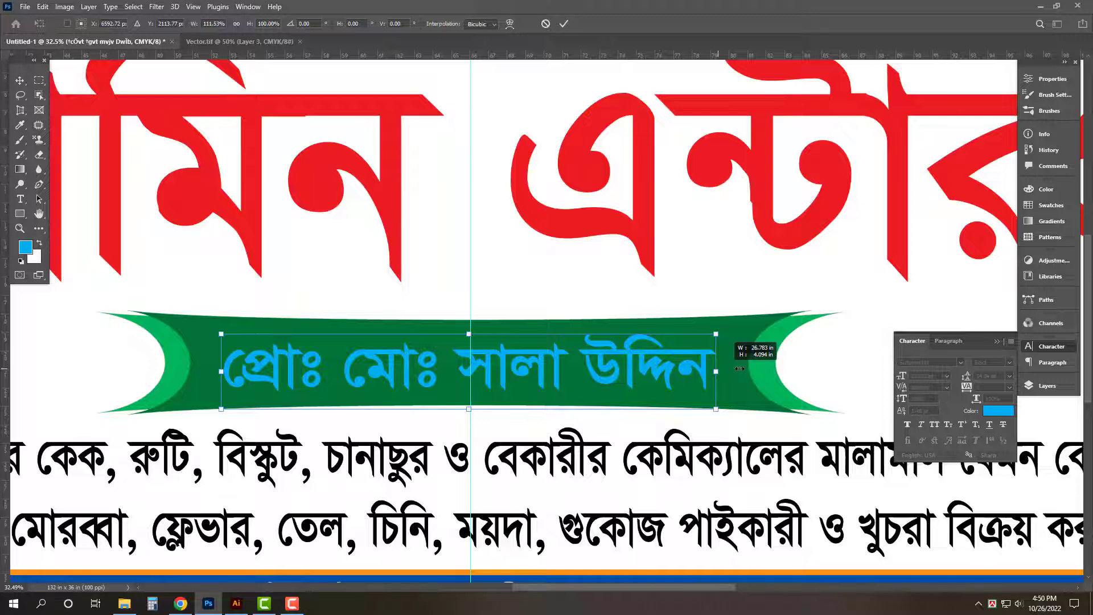
pyautogui.moveTo(739, 369); pyautogui.dragTo(729, 372)
pyautogui.press('Return')
# - Make the proprietor text white, enlarge it to fill the ribbon, and nudge it down
pyautogui.click(998, 410)
pyautogui.click(393, 115)
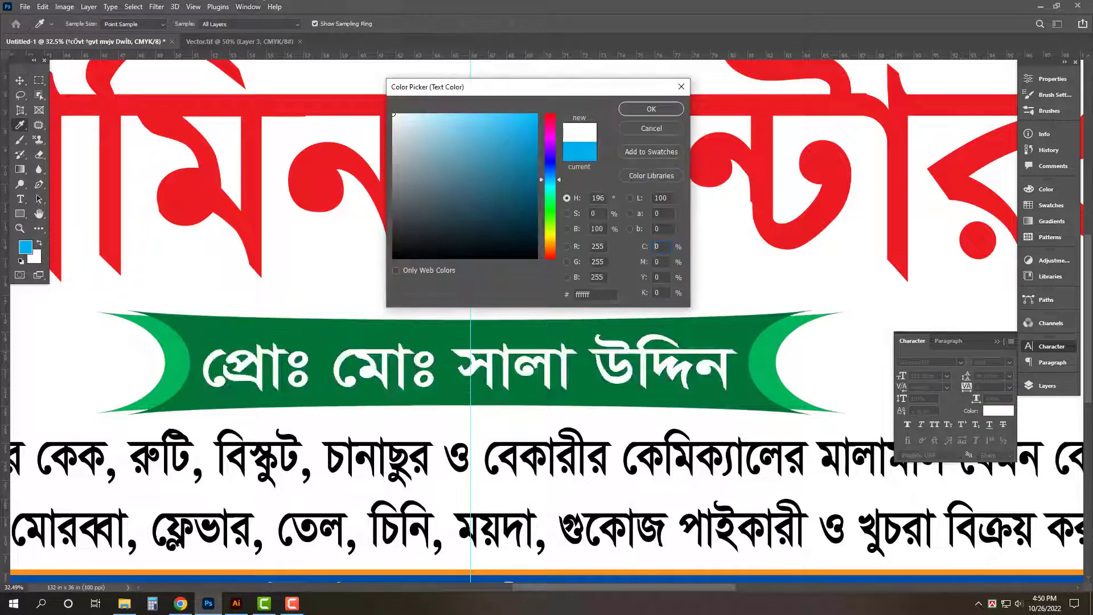
pyautogui.press('Return')
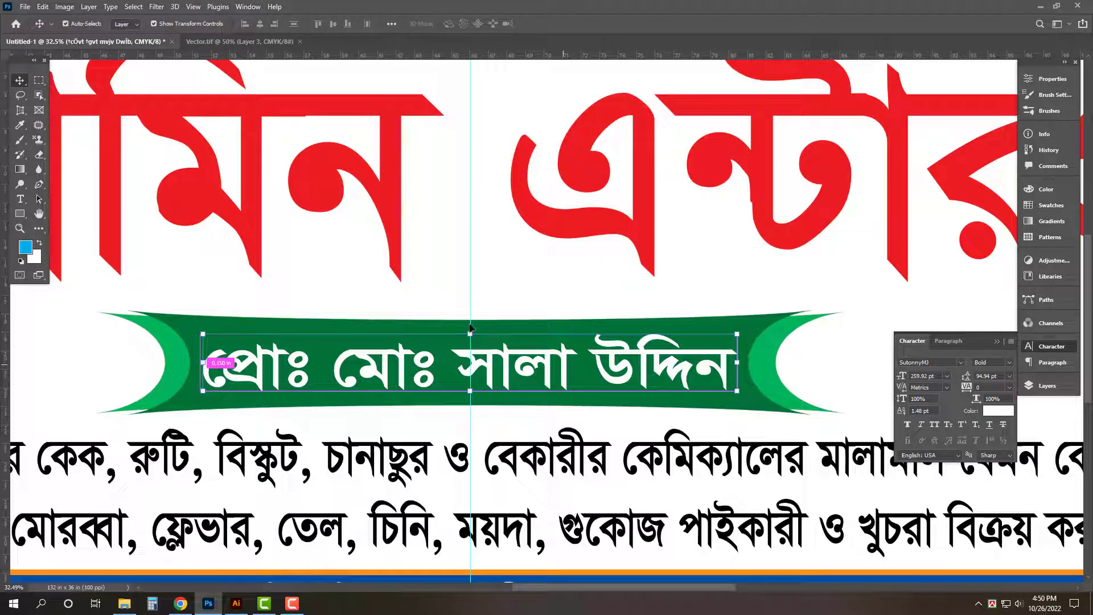
pyautogui.moveTo(470, 329); pyautogui.dragTo(471, 321)
pyautogui.press('Return')
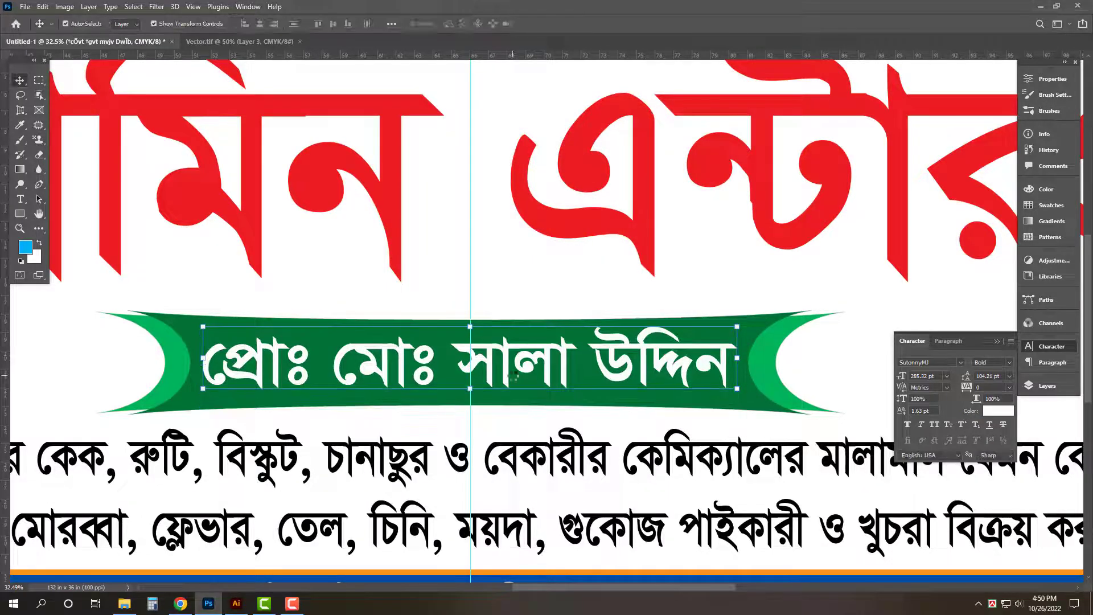
pyautogui.hotkey('shift', 'Down')
pyautogui.click(638, 213)
pyautogui.click(1046, 386)
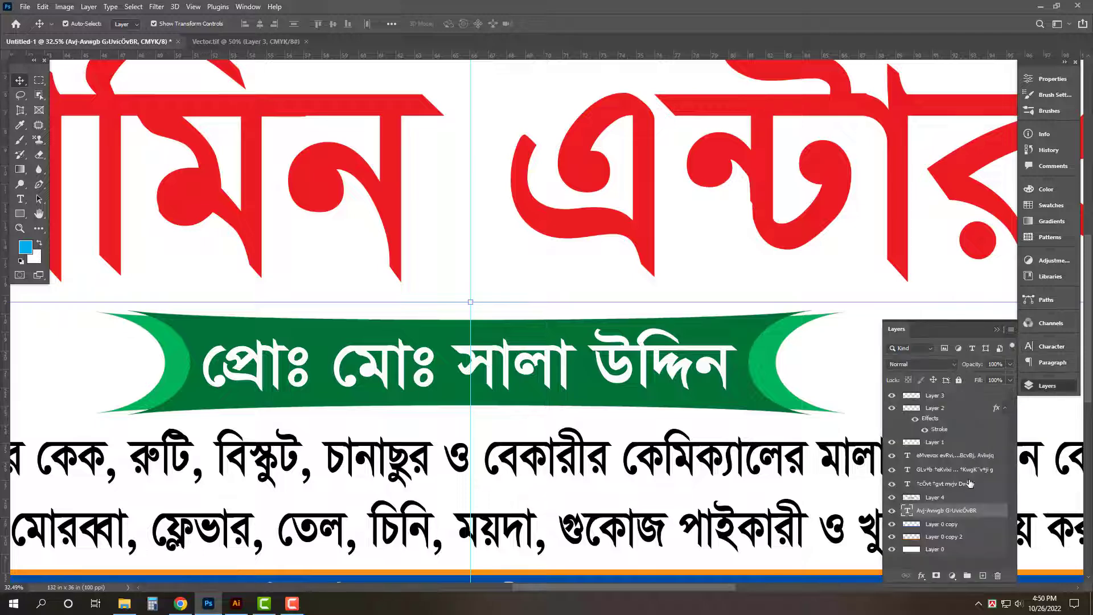
# - Add a drop shadow to the red title without global light, at angle 124 and distance 67
pyautogui.doubleClick(985, 510)
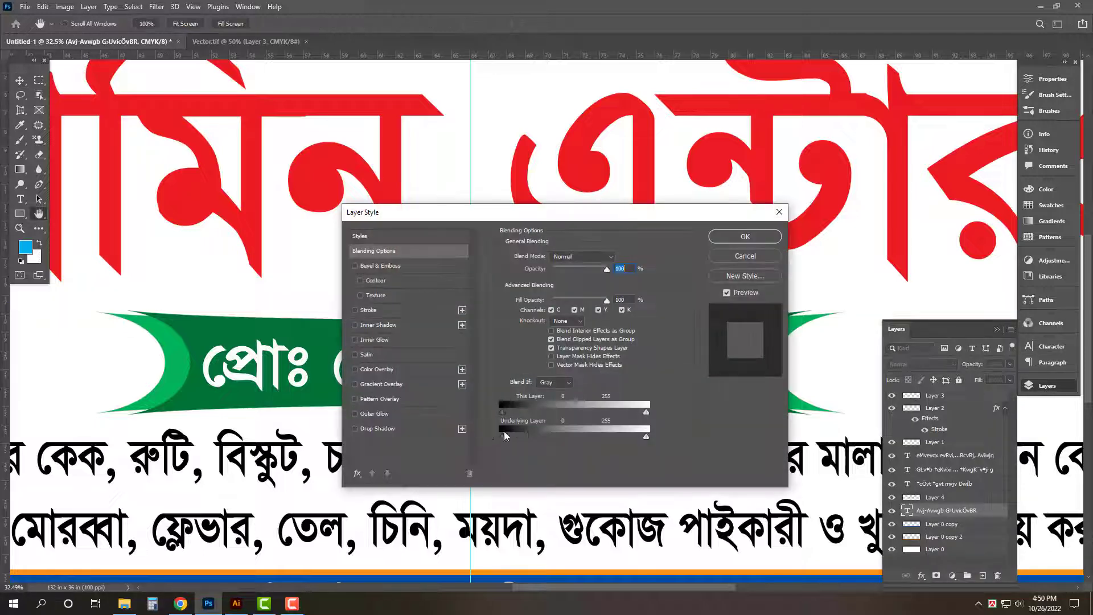
pyautogui.click(376, 431)
pyautogui.moveTo(569, 219); pyautogui.dragTo(734, 212)
pyautogui.click(764, 286)
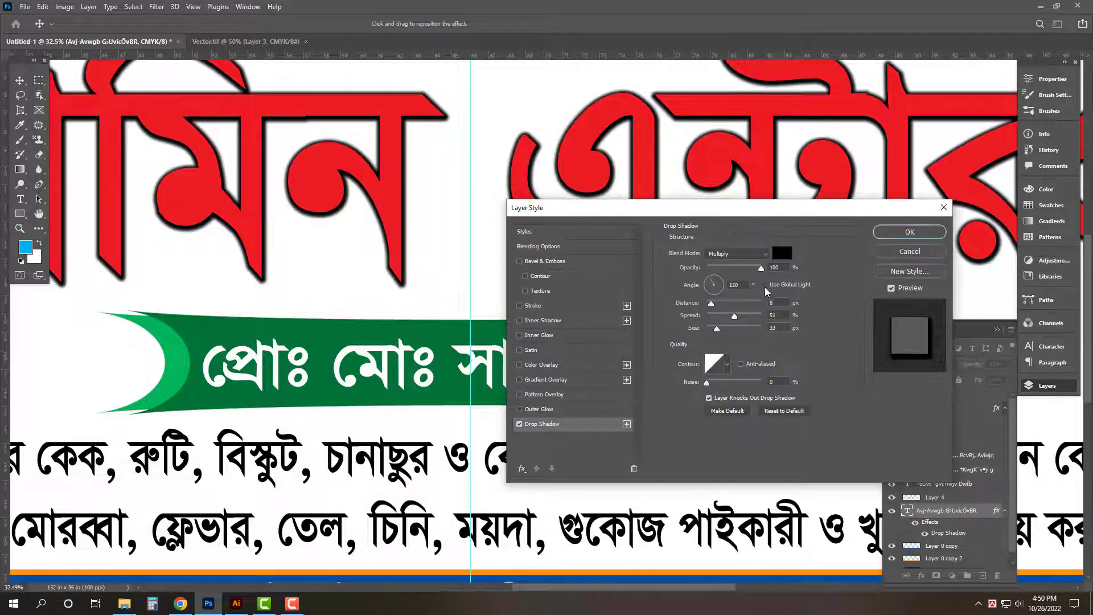
pyautogui.moveTo(751, 270)
pyautogui.mouseDown()
pyautogui.moveTo(728, 268)
pyautogui.moveTo(745, 269)
pyautogui.mouseUp()
pyautogui.moveTo(734, 317); pyautogui.dragTo(704, 316)
pyautogui.moveTo(430, 148); pyautogui.dragTo(436, 158)
pyautogui.moveTo(745, 269); pyautogui.dragTo(734, 270)
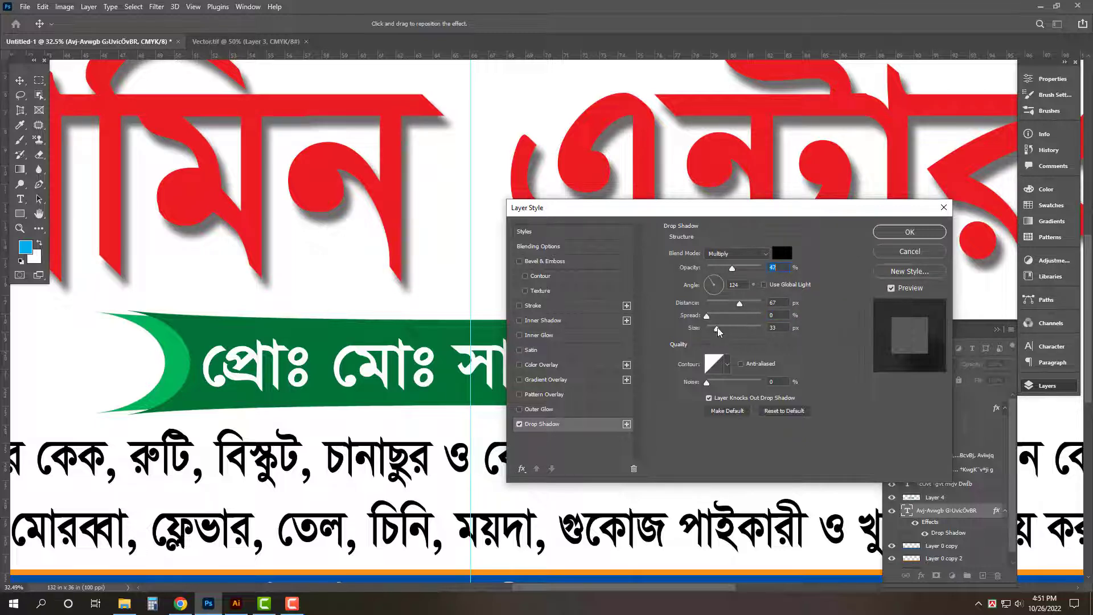
# - Add a white 26 px stroke outline around the title
pyautogui.click(552, 307)
pyautogui.click(695, 331)
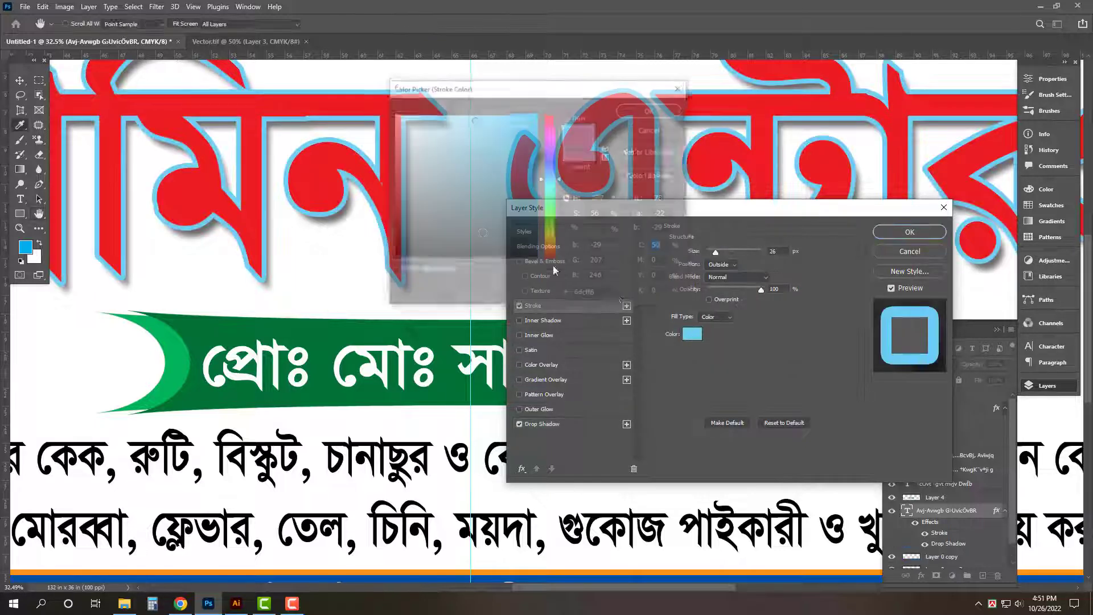
pyautogui.moveTo(456, 220); pyautogui.dragTo(342, 39)
pyautogui.press('Return')
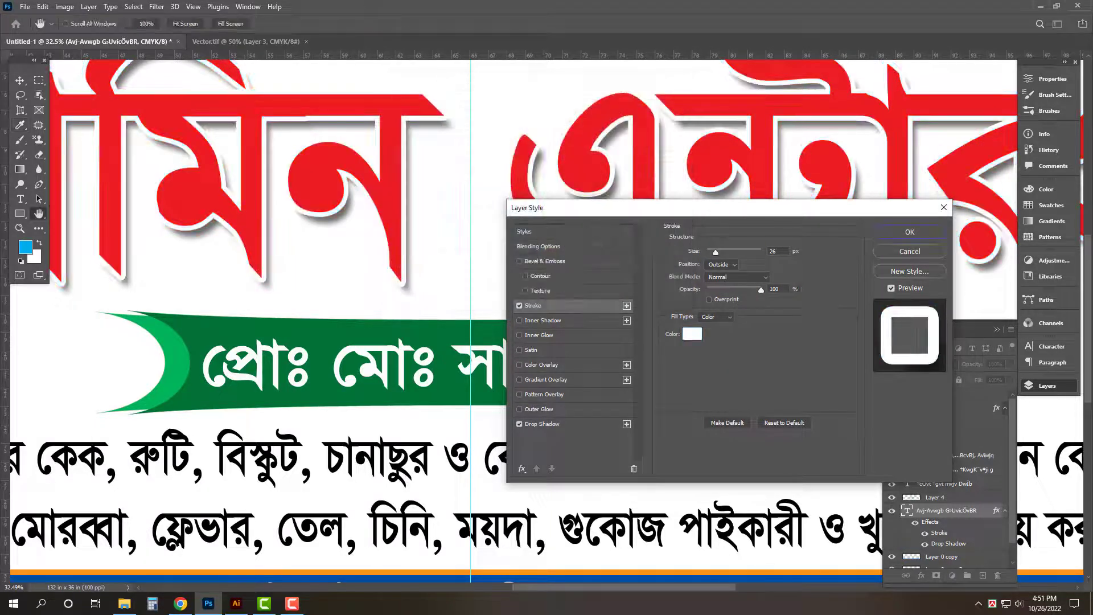
# - Set the drop shadow to 33% opacity and 43 px size, apply, and fit the banner in view
pyautogui.click(556, 424)
pyautogui.doubleClick(783, 267)
pyautogui.write('33')
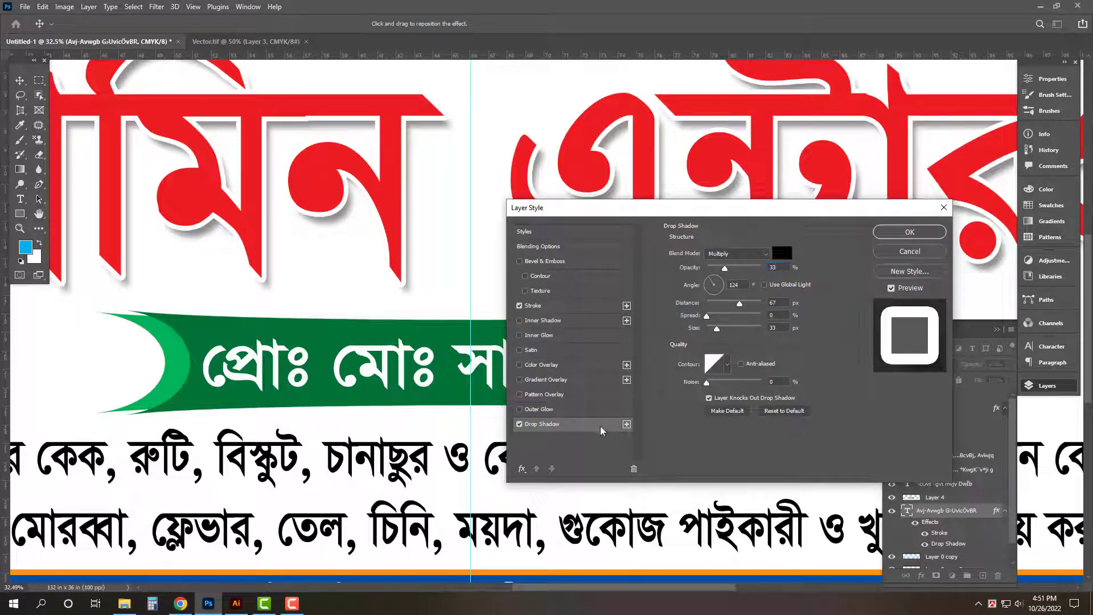
pyautogui.click(720, 328)
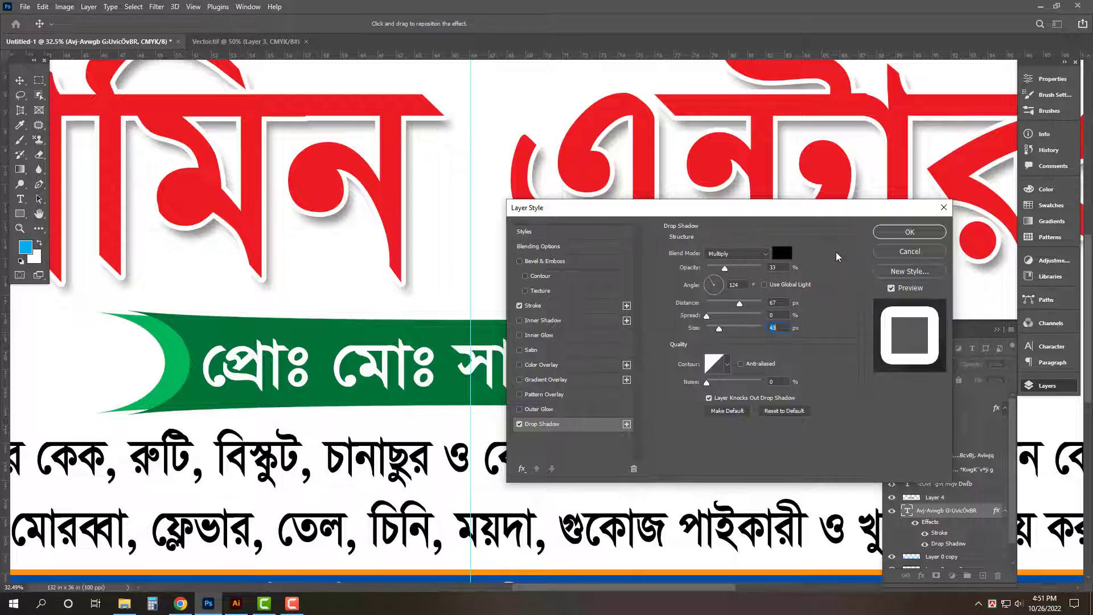
pyautogui.press('Return')
pyautogui.press('Tab')
pyautogui.hotkey('ctrl', '0')
pyautogui.click(756, 415)
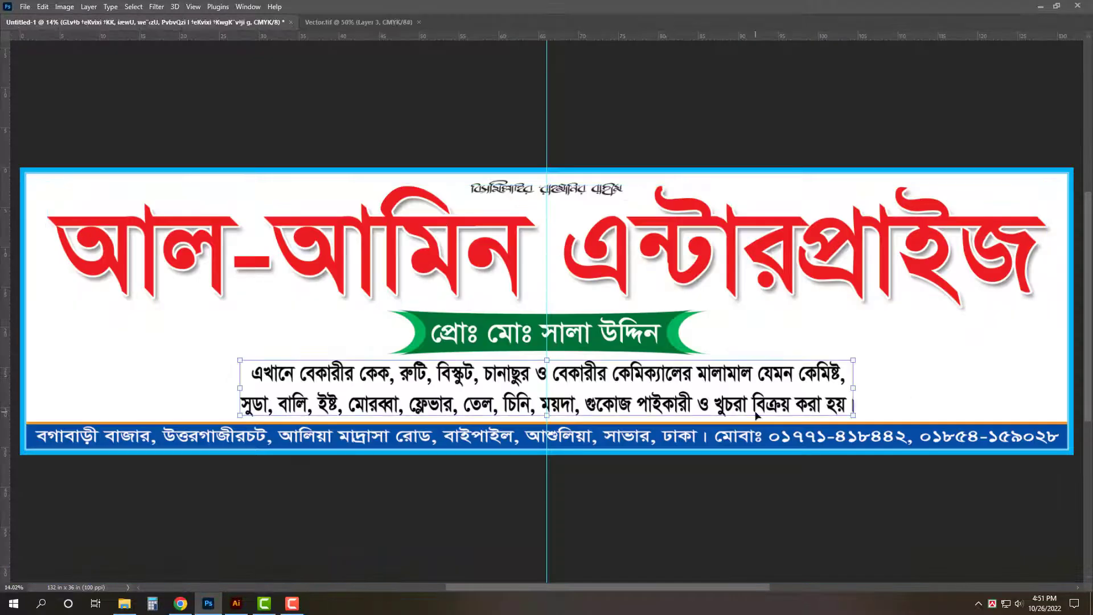
# - Stretch the red title slightly wider on both sides and refit the whole banner in view
pyautogui.click(827, 524)
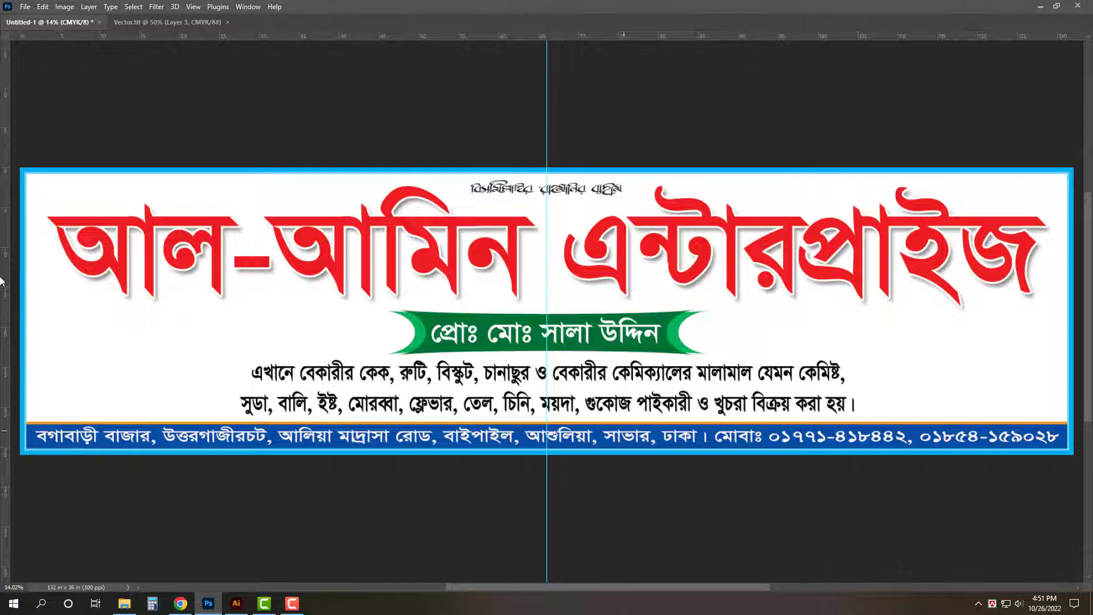
pyautogui.click(1034, 261)
pyautogui.moveTo(1049, 262); pyautogui.dragTo(1055, 261)
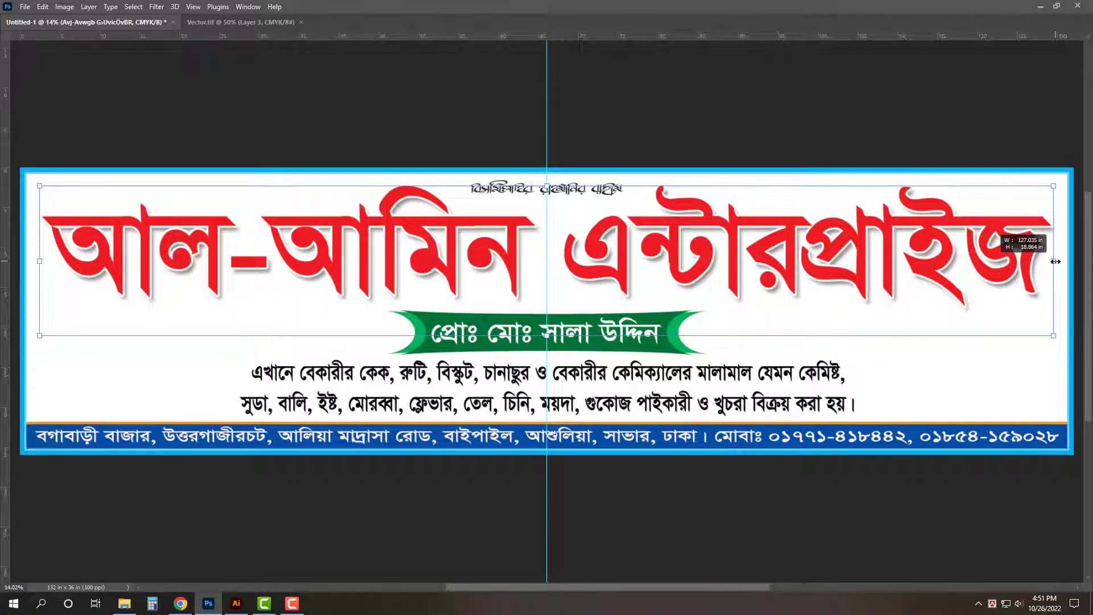
pyautogui.press('Return')
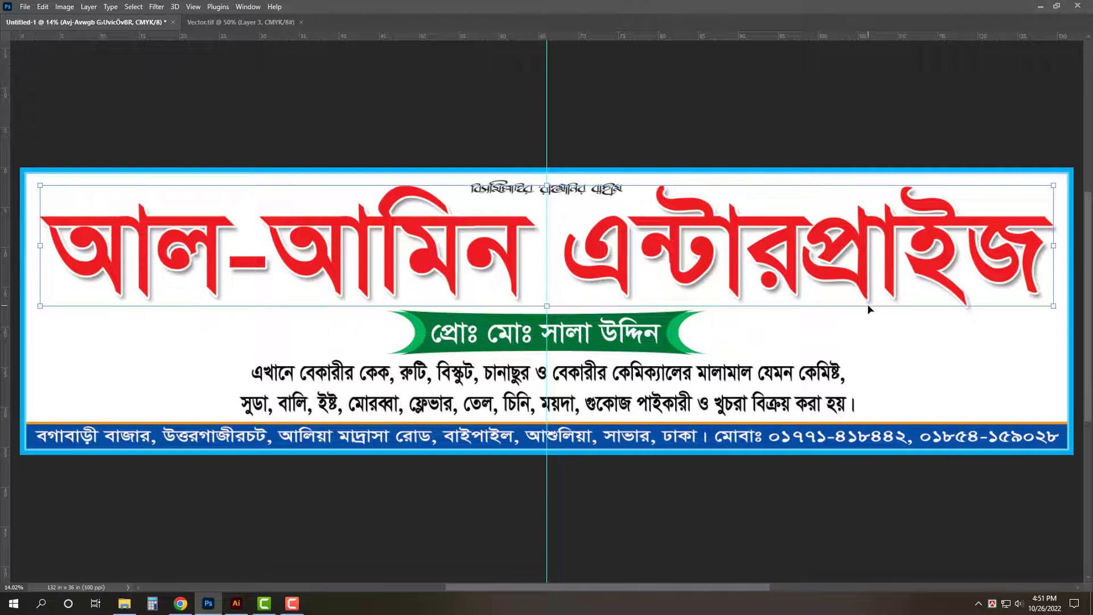
pyautogui.click(867, 309)
pyautogui.hotkey('ctrl', '0')
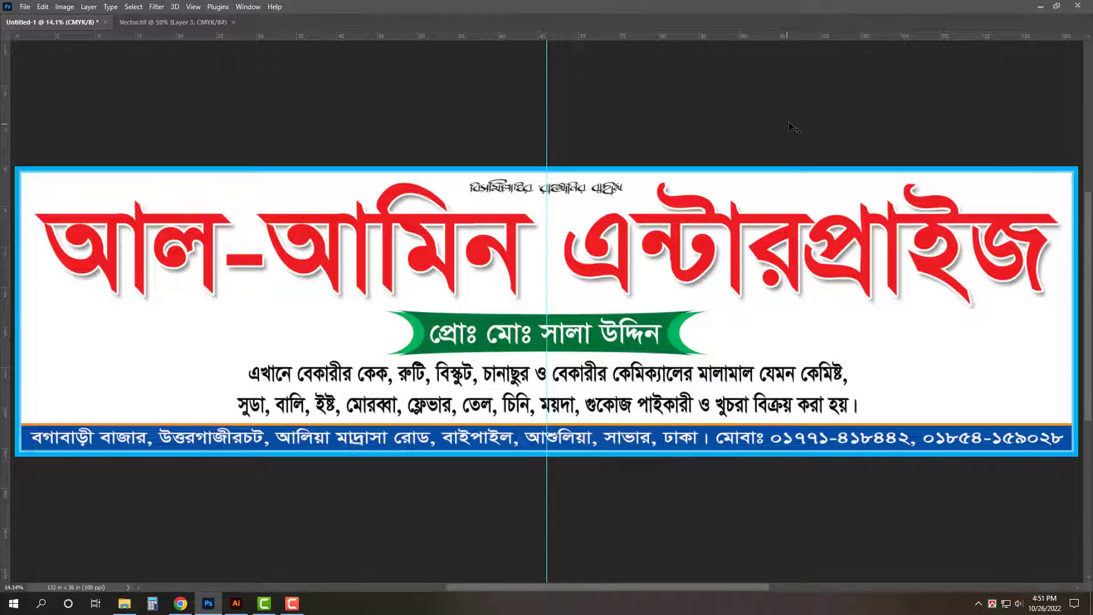
pyautogui.hotkey('ctrl', 's')
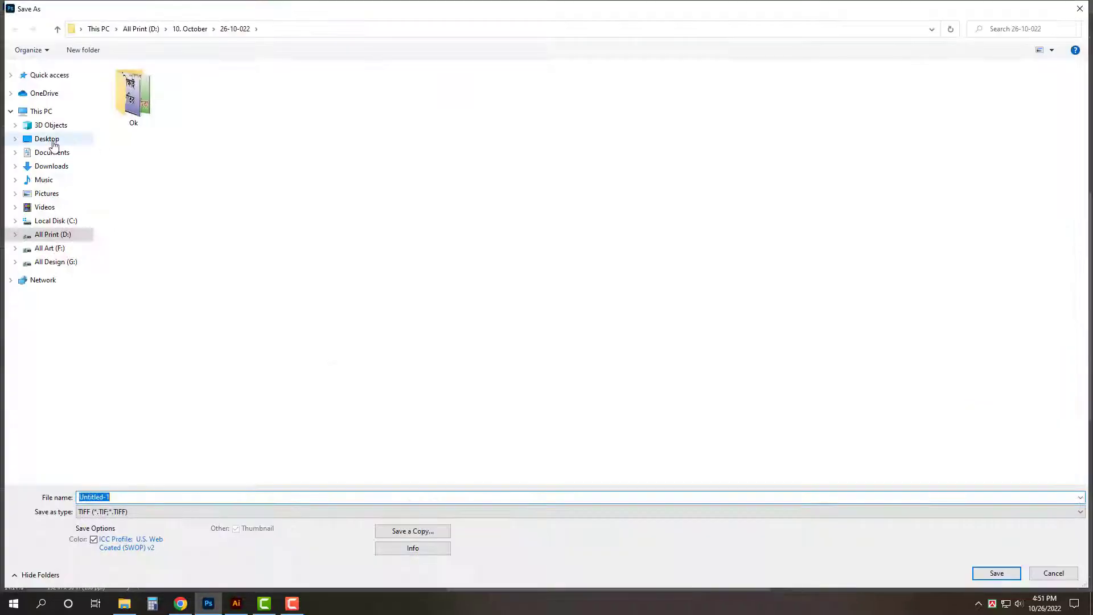
# - Save as TIFF 'Al-amin Enterprise ___ Pvc ___ 11' X 3'' in folder 26-10-022, accepting LZW compression
pyautogui.click(47, 138)
pyautogui.doubleClick(545, 133)
pyautogui.doubleClick(562, 163)
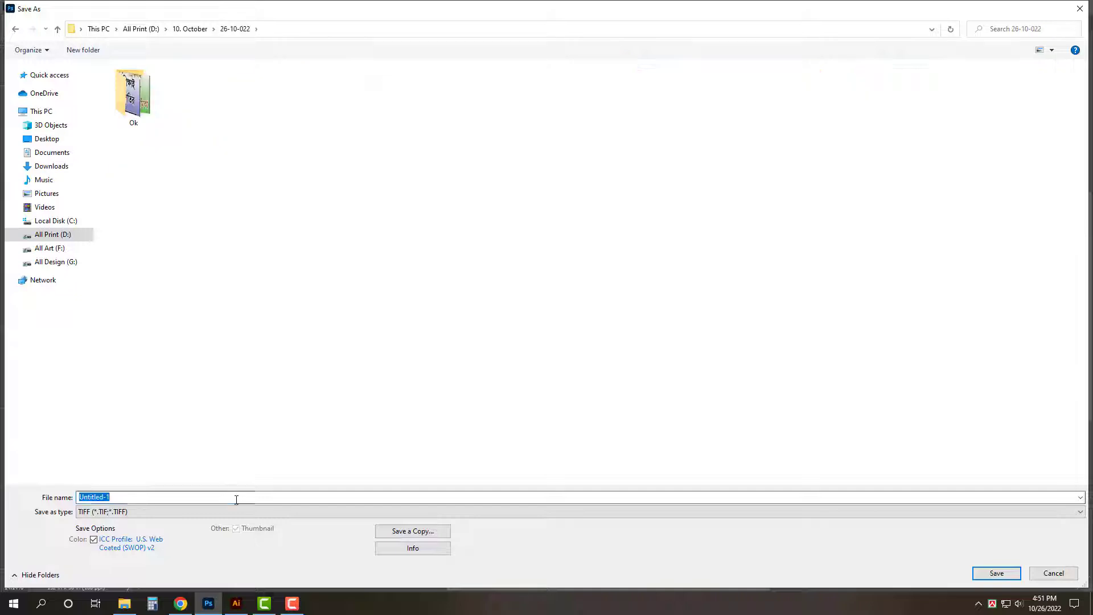
pyautogui.write('A')
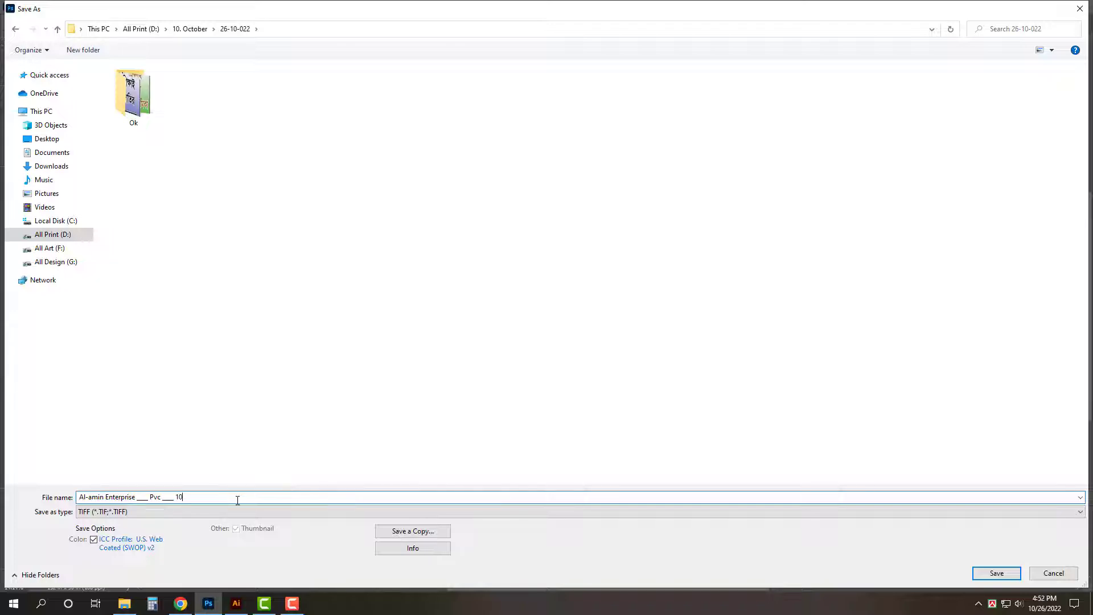
pyautogui.write("' X 3")
pyautogui.press('Return')
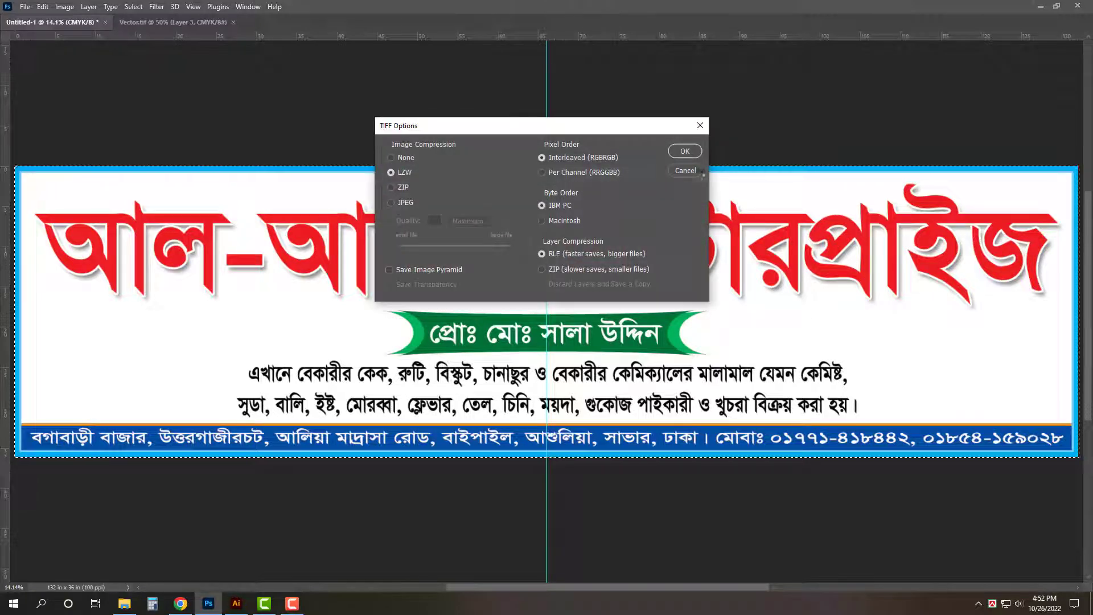
pyautogui.click(694, 144)
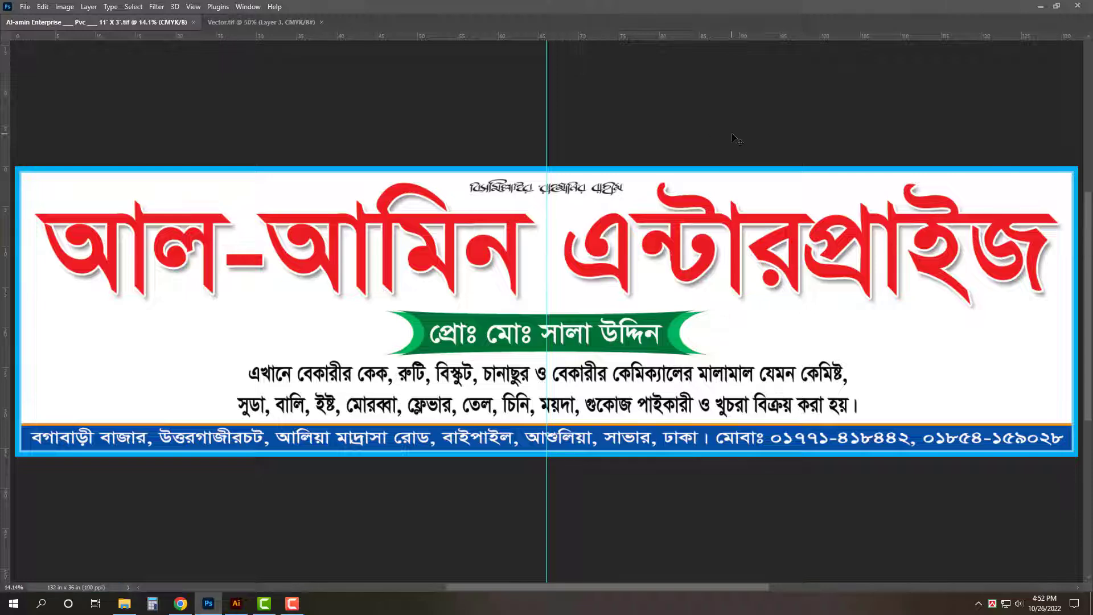
# - Browse to All Design (G:) > Food > Bakery biscuit > File and open the Classic Art 10' X 5' banner
pyautogui.click(124, 603)
pyautogui.click(34, 256)
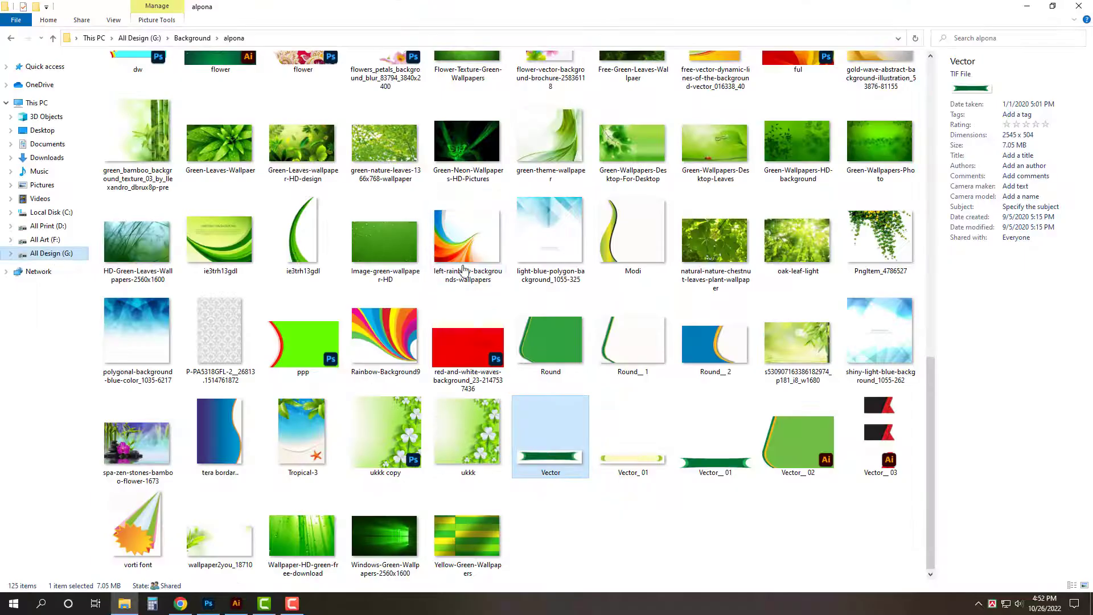
pyautogui.press('Return')
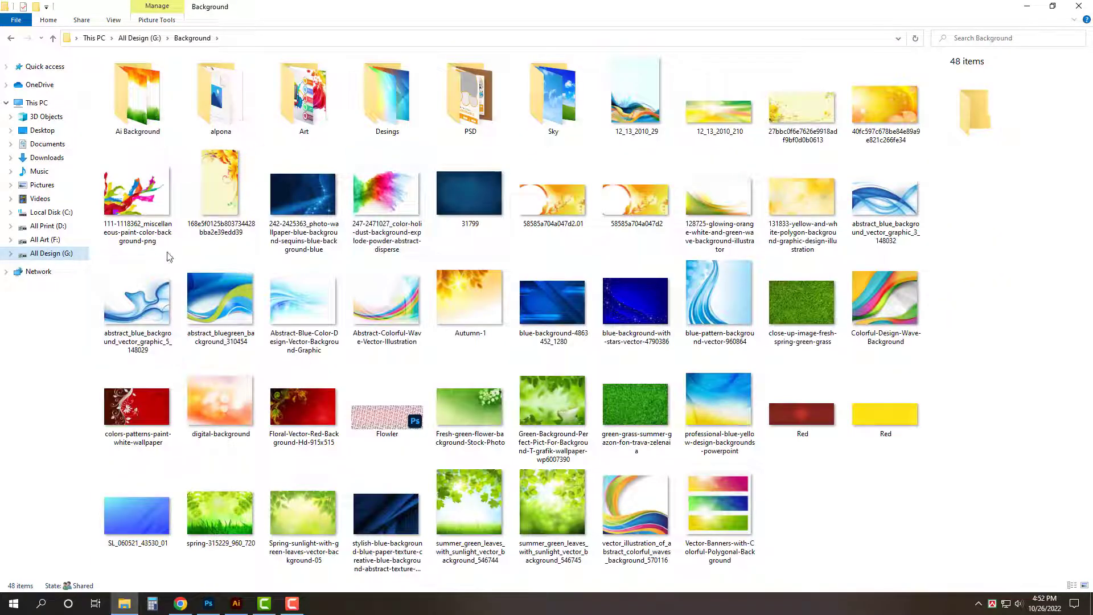
pyautogui.click(61, 259)
pyautogui.doubleClick(438, 251)
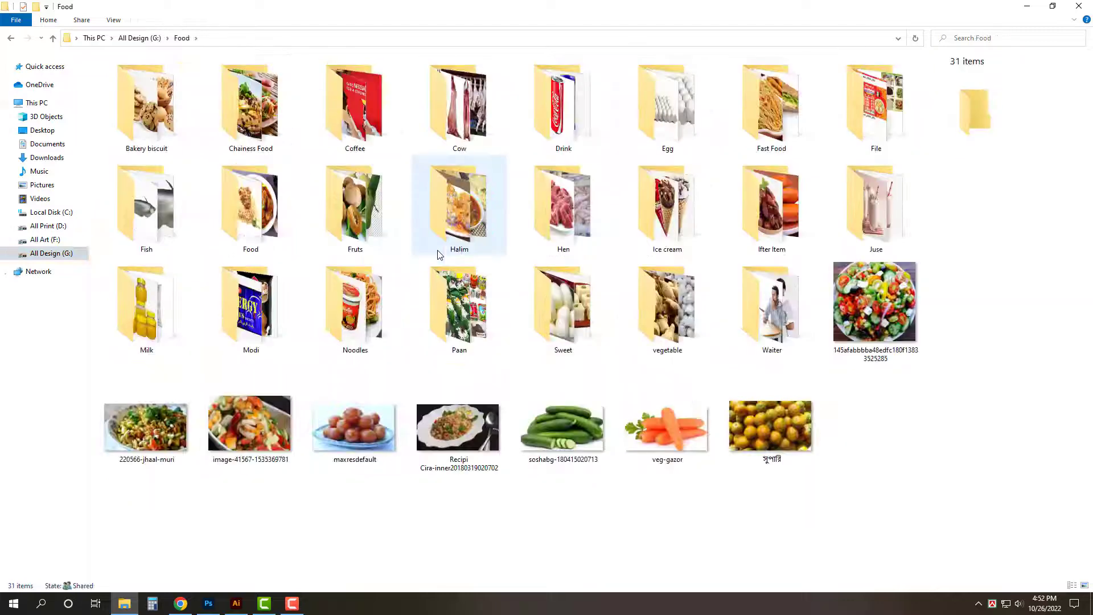
pyautogui.press('Home')
pyautogui.press('Return')
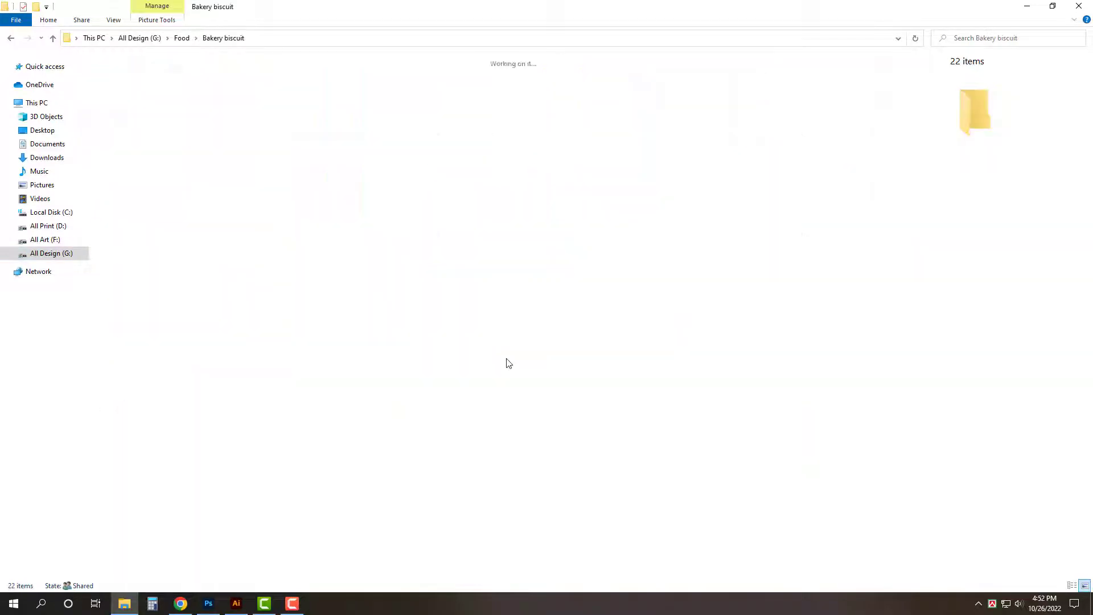
pyautogui.doubleClick(122, 98)
pyautogui.click(546, 363)
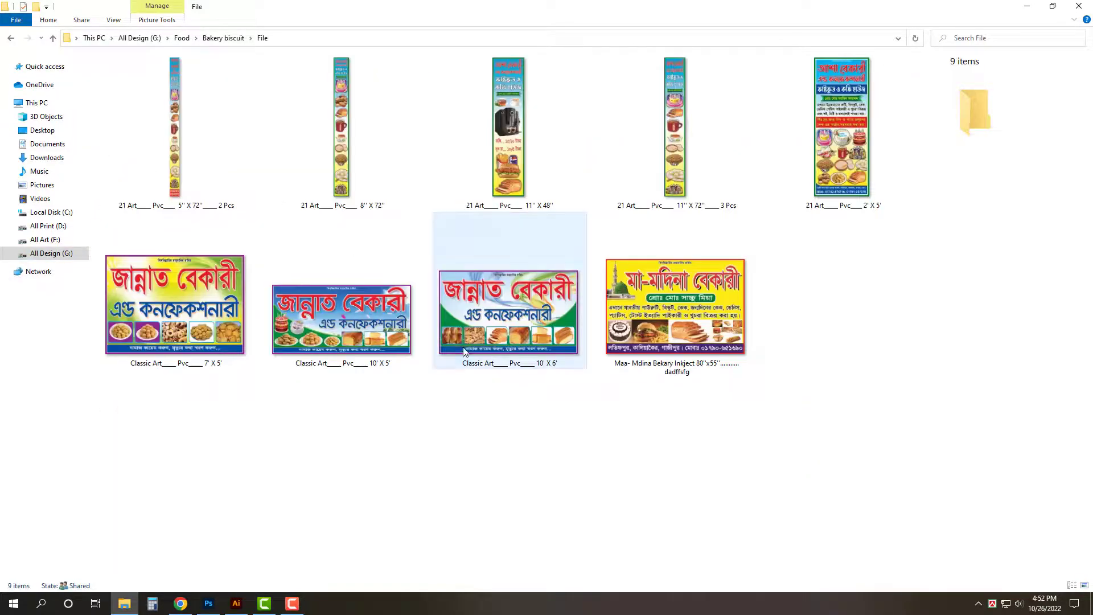
pyautogui.click(147, 353)
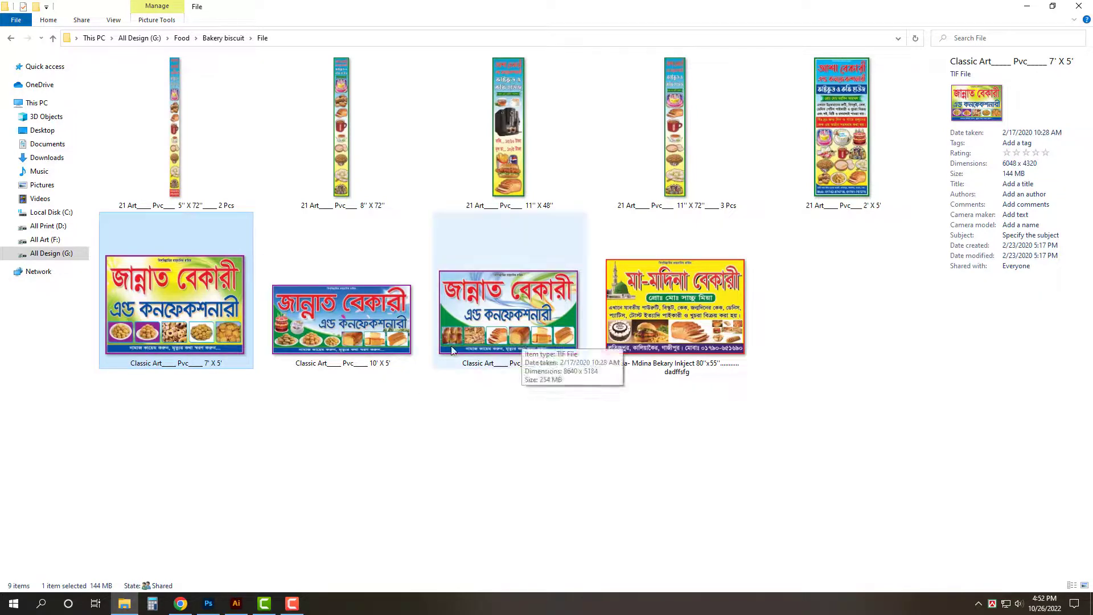
pyautogui.doubleClick(391, 341)
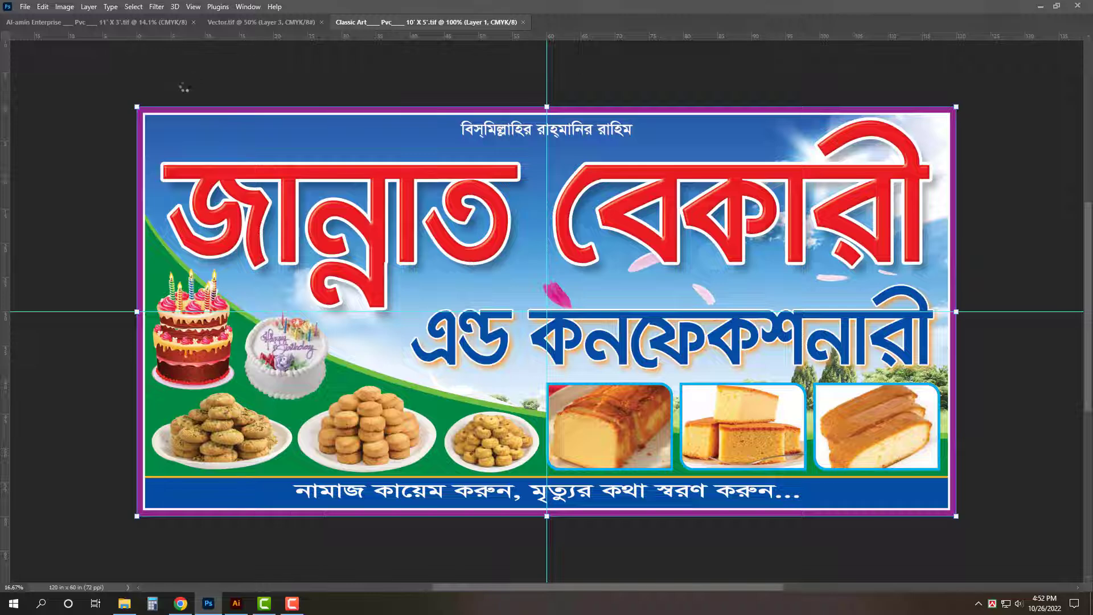
# - Delete the old banner's upper layers and its blue Bengali title text
pyautogui.moveTo(88, 73); pyautogui.dragTo(1016, 284)
pyautogui.press('Delete')
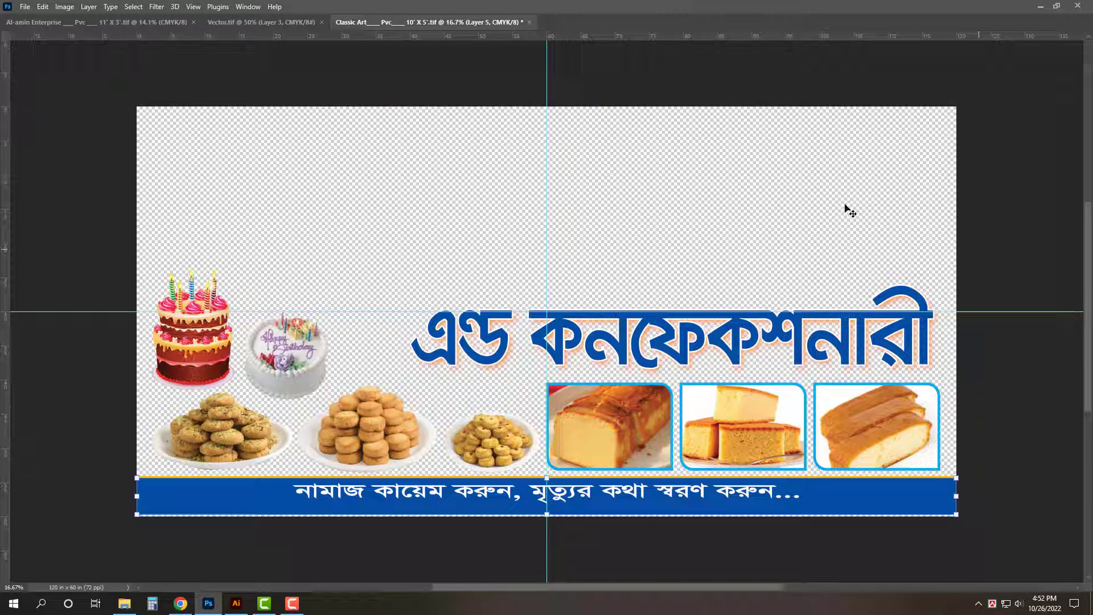
pyautogui.press('Tab')
pyautogui.click(778, 345)
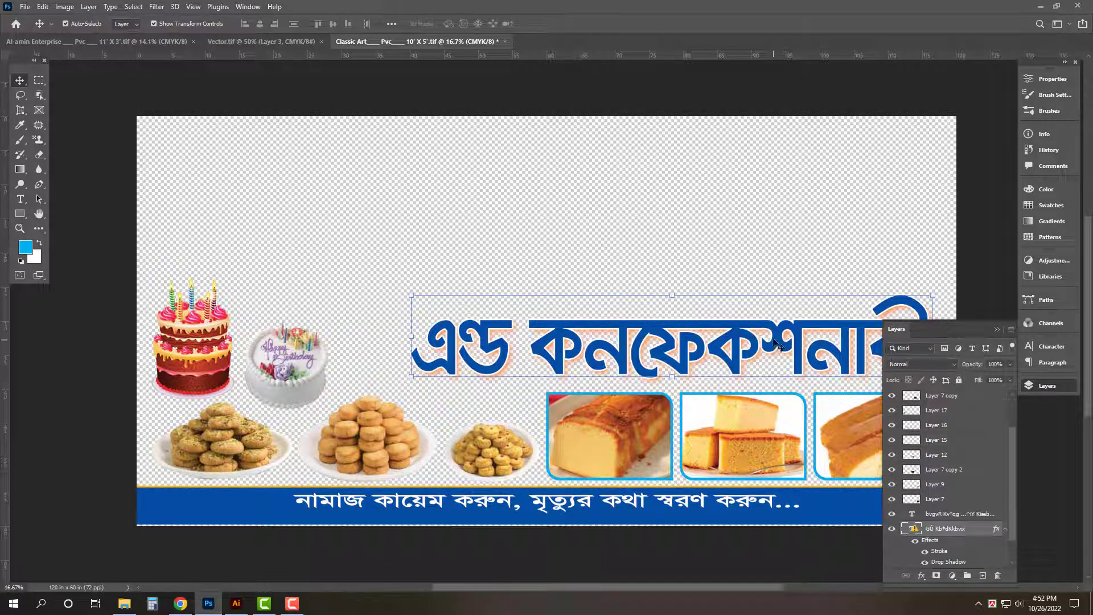
pyautogui.press('Delete')
pyautogui.press('Tab')
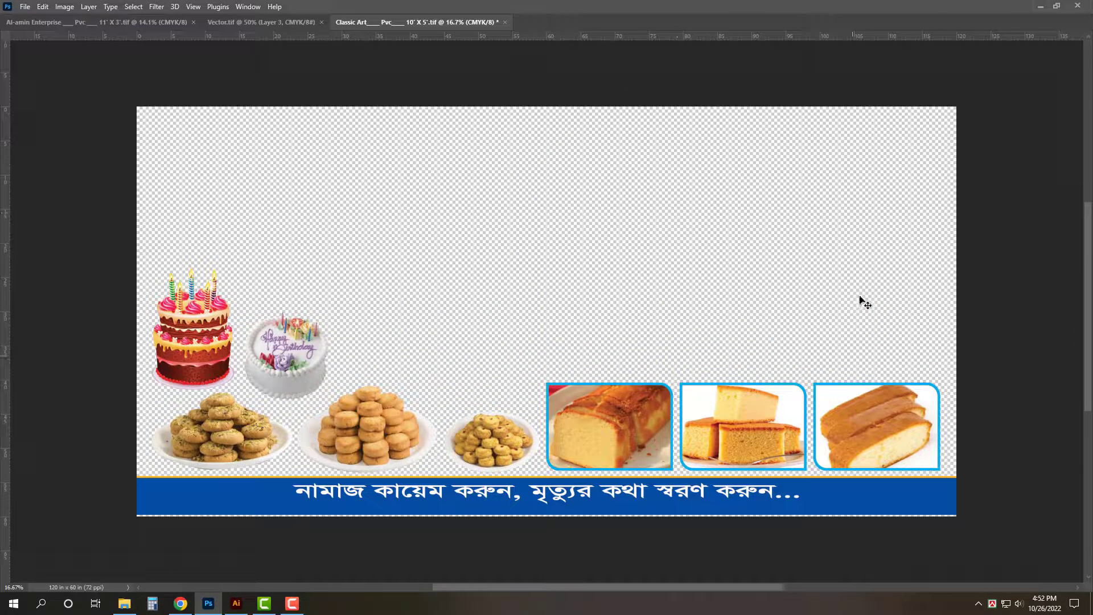
# - Drag the framed bread pictures from the old banner into the Al-amin banner
pyautogui.moveTo(615, 431); pyautogui.dragTo(806, 322)
pyautogui.hotkey('ctrl', 'z')
pyautogui.click(620, 440)
pyautogui.press('Delete')
pyautogui.hotkey('ctrl', 'z')
pyautogui.click(966, 366)
pyautogui.hotkey('ctrl', 'z')
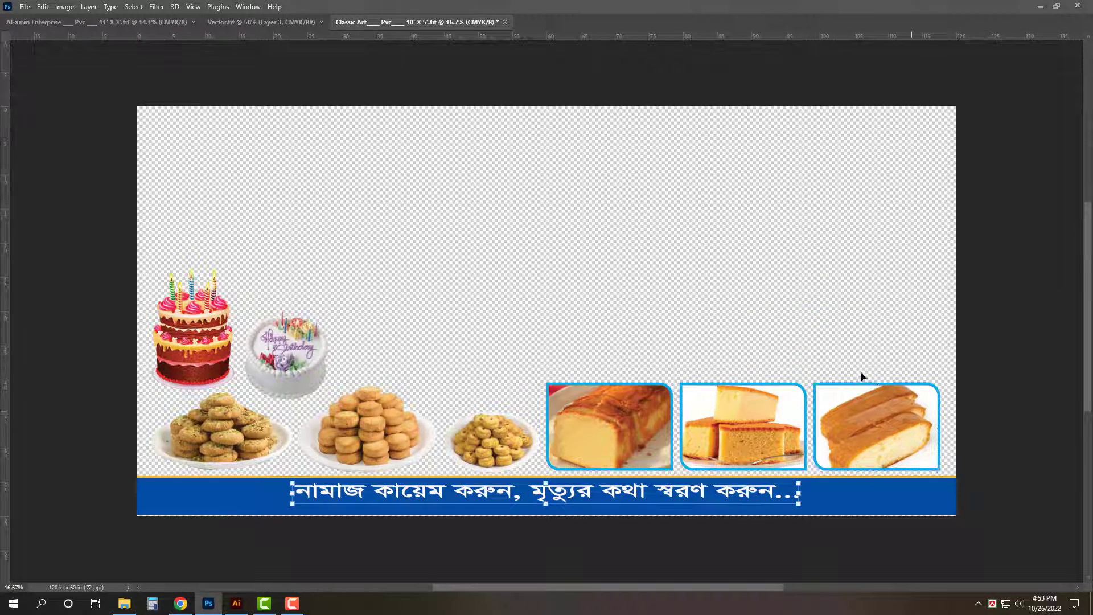
pyautogui.moveTo(862, 387); pyautogui.dragTo(1005, 421)
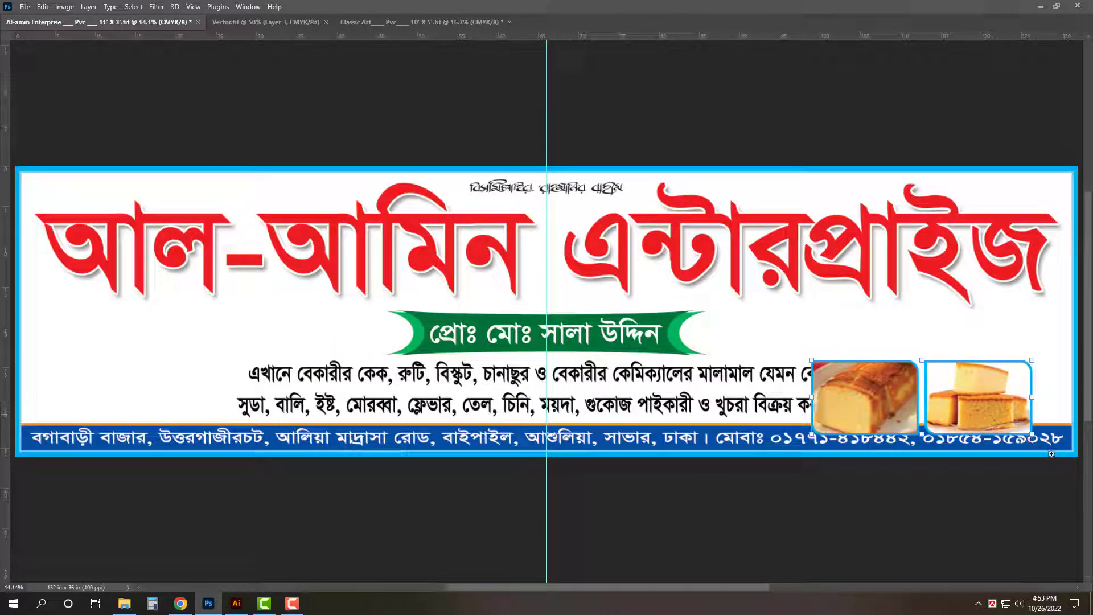
# - Move the cake pictures up clear of the footer and shrink them
pyautogui.moveTo(1042, 449); pyautogui.dragTo(1066, 455)
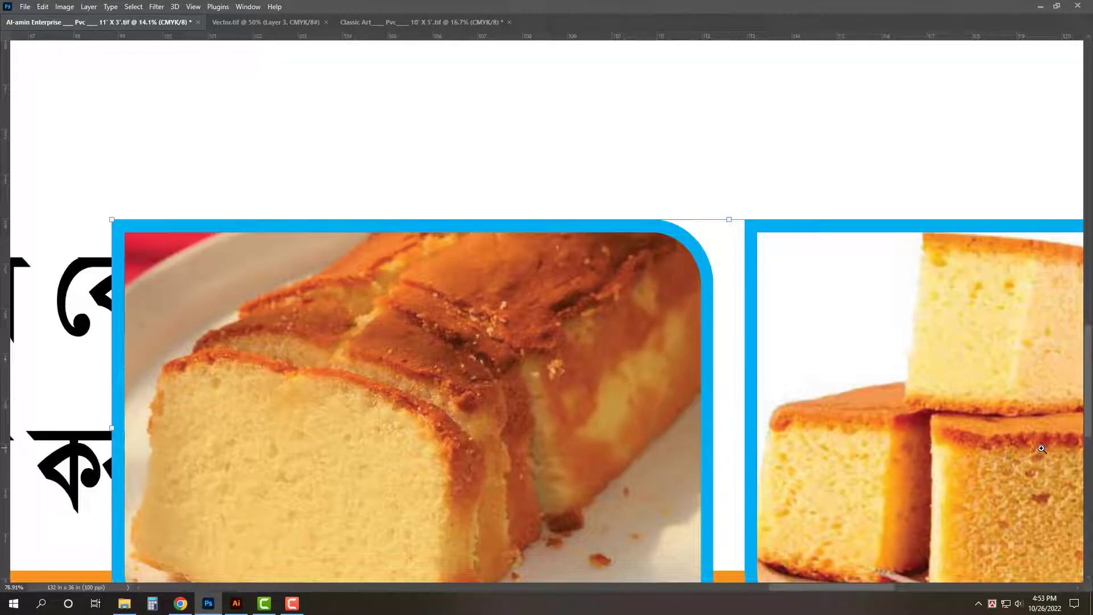
pyautogui.hotkey('ctrl', '0')
pyautogui.moveTo(994, 411); pyautogui.dragTo(1053, 419)
pyautogui.moveTo(826, 417); pyautogui.dragTo(653, 363)
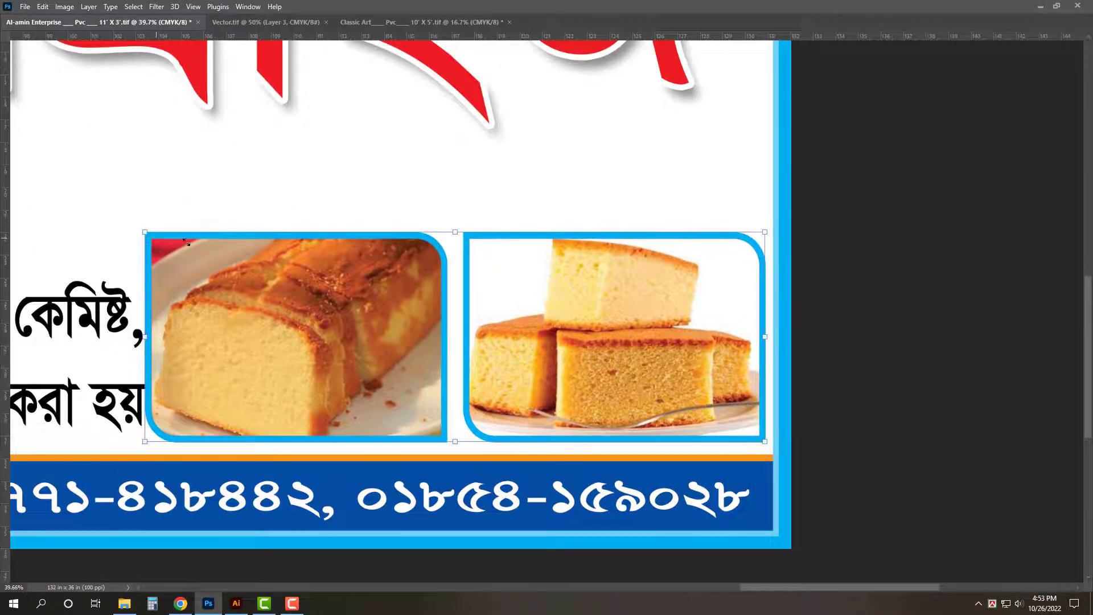
pyautogui.moveTo(187, 242); pyautogui.dragTo(214, 252)
pyautogui.press('Return')
# - Duplicate the cake pictures above the originals
pyautogui.moveTo(620, 386); pyautogui.dragTo(610, 194)
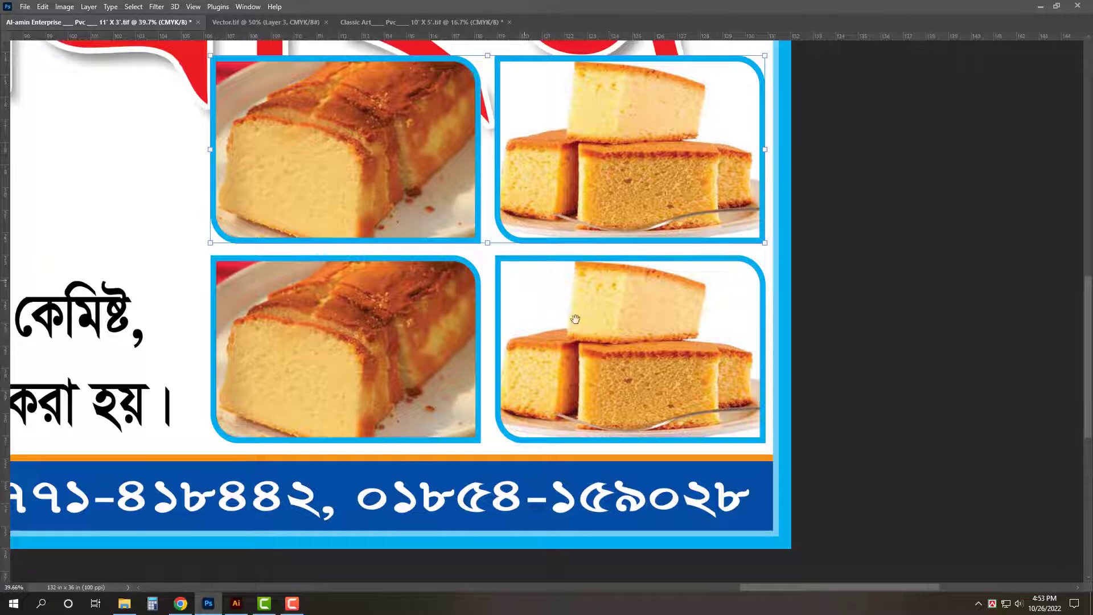
pyautogui.moveTo(575, 319); pyautogui.dragTo(707, 386)
pyautogui.keyDown('shift'); pyautogui.click(869, 341); pyautogui.keyUp('shift')
pyautogui.keyDown('shift'); pyautogui.click(483, 407); pyautogui.keyUp('shift')
pyautogui.moveTo(451, 414); pyautogui.dragTo(524, 408)
pyautogui.hotkey('ctrl', 'z')
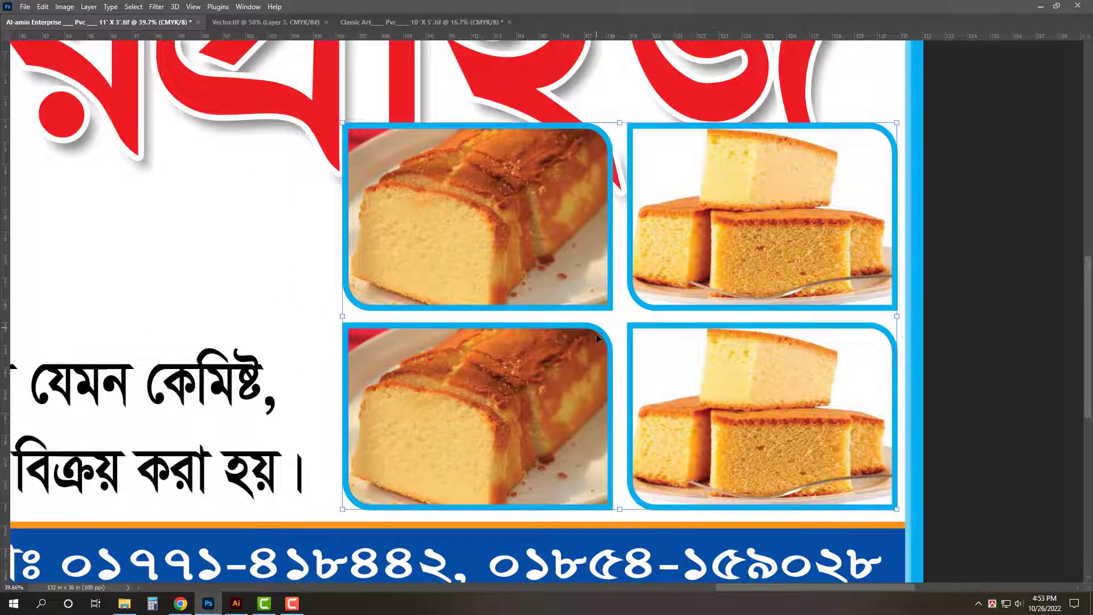
# - Delete the upper duplicate cake photos and the upper-right frame
pyautogui.click(1057, 240)
pyautogui.click(754, 238)
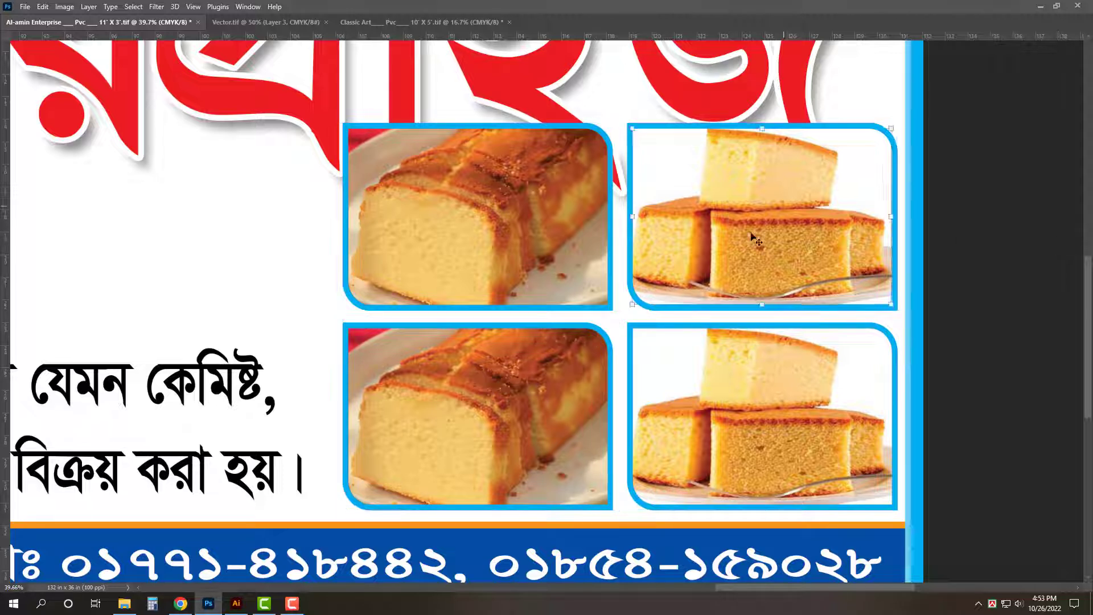
pyautogui.press('Delete')
pyautogui.press('Delete')
pyautogui.click(457, 255)
pyautogui.press('Delete')
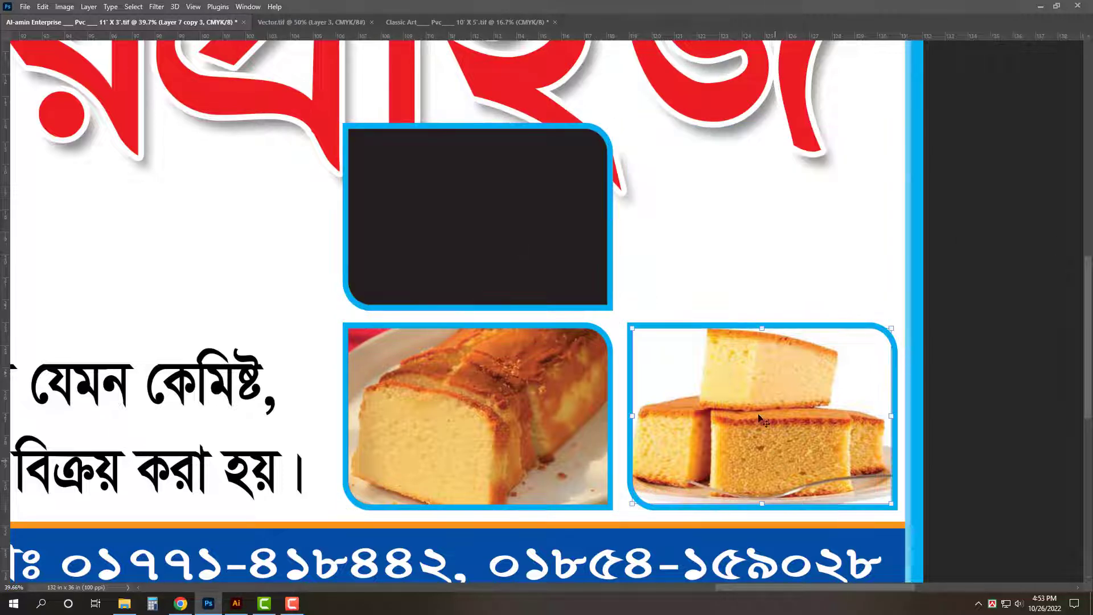
pyautogui.press('Delete')
# - Fit the two framed cakes at the banner's right end and copy empty frames to the left end
pyautogui.moveTo(956, 377); pyautogui.dragTo(831, 364)
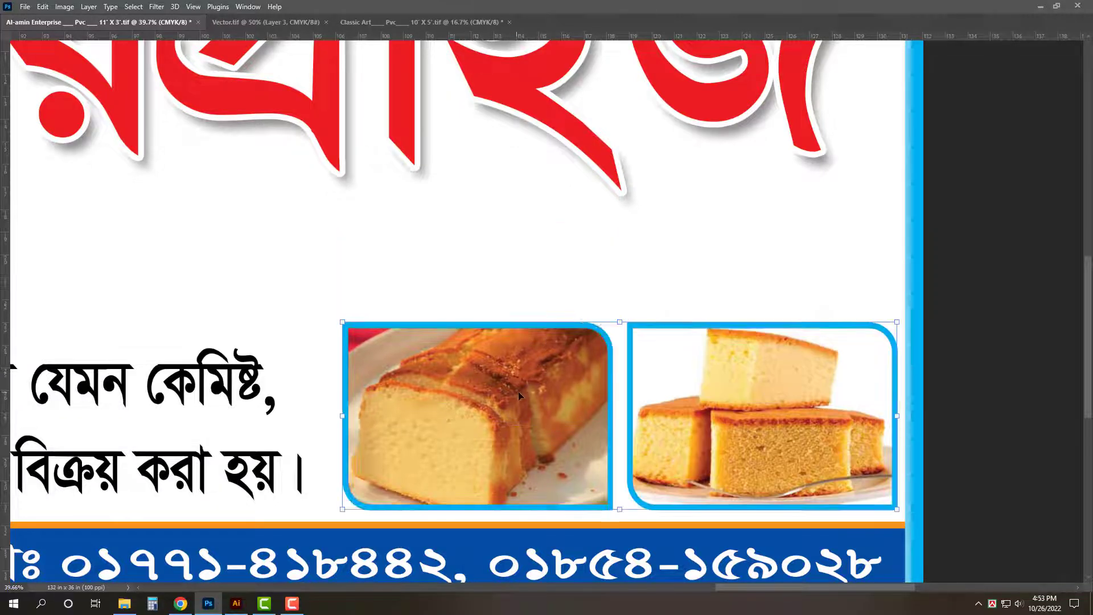
pyautogui.moveTo(536, 406); pyautogui.dragTo(536, 321)
pyautogui.moveTo(342, 429); pyautogui.dragTo(251, 458)
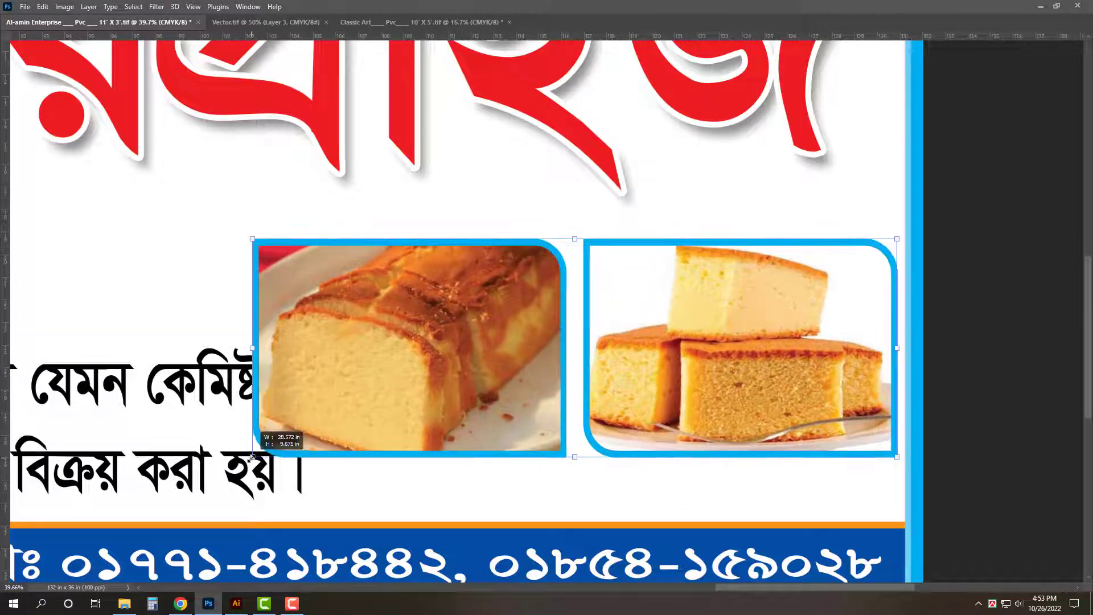
pyautogui.hotkey('ctrl', '0')
pyautogui.moveTo(943, 396); pyautogui.dragTo(990, 414)
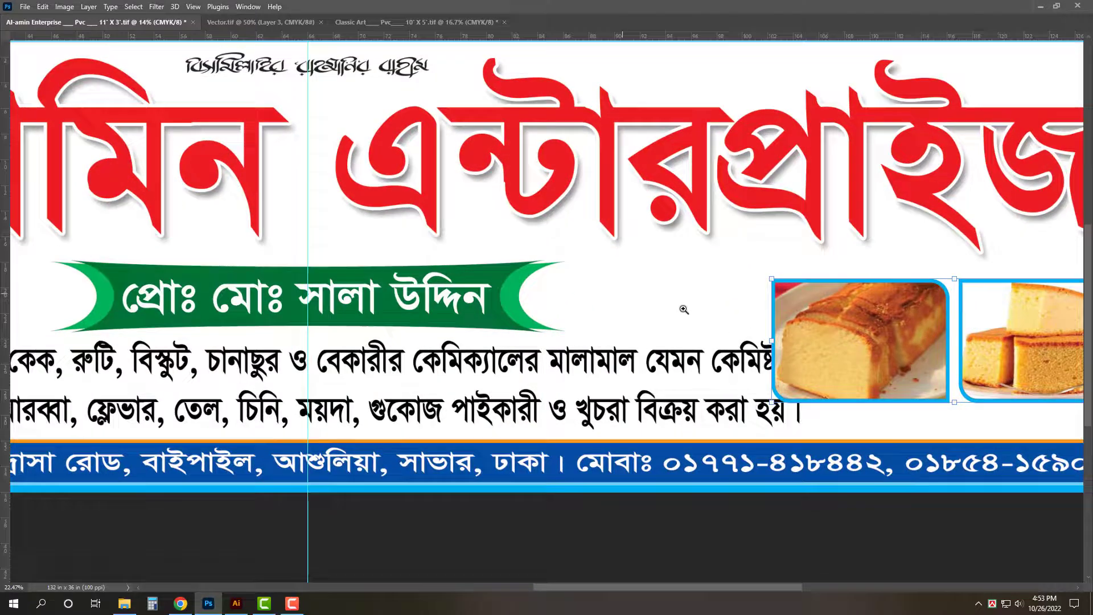
pyautogui.moveTo(885, 352); pyautogui.dragTo(656, 305)
pyautogui.moveTo(487, 295); pyautogui.dragTo(526, 295)
pyautogui.moveTo(787, 304); pyautogui.dragTo(789, 318)
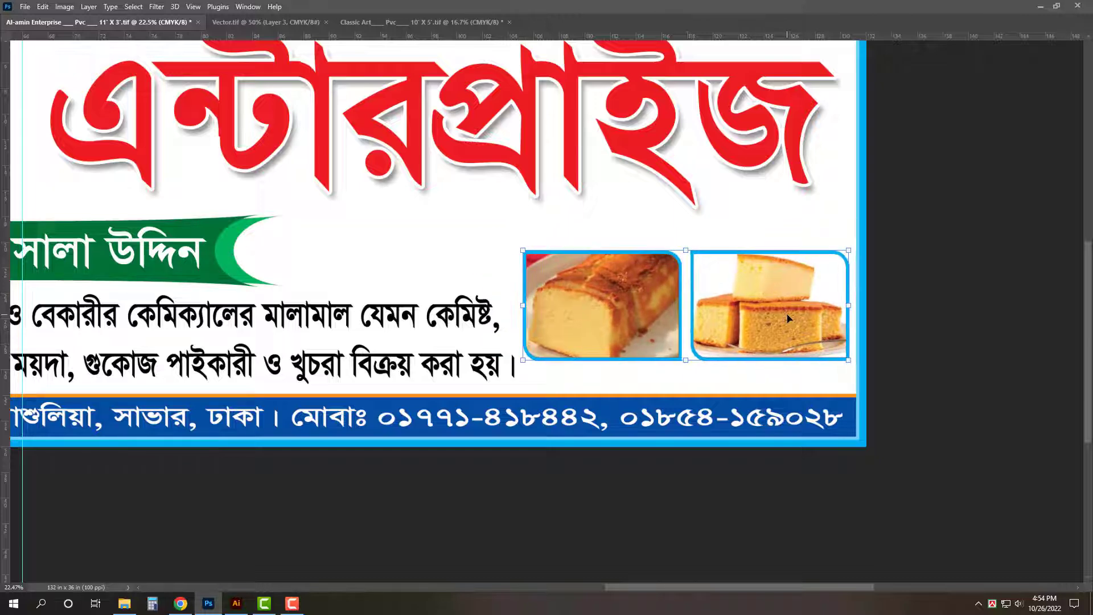
pyautogui.hotkey('ctrl', '0')
pyautogui.moveTo(1014, 374); pyautogui.dragTo(189, 374)
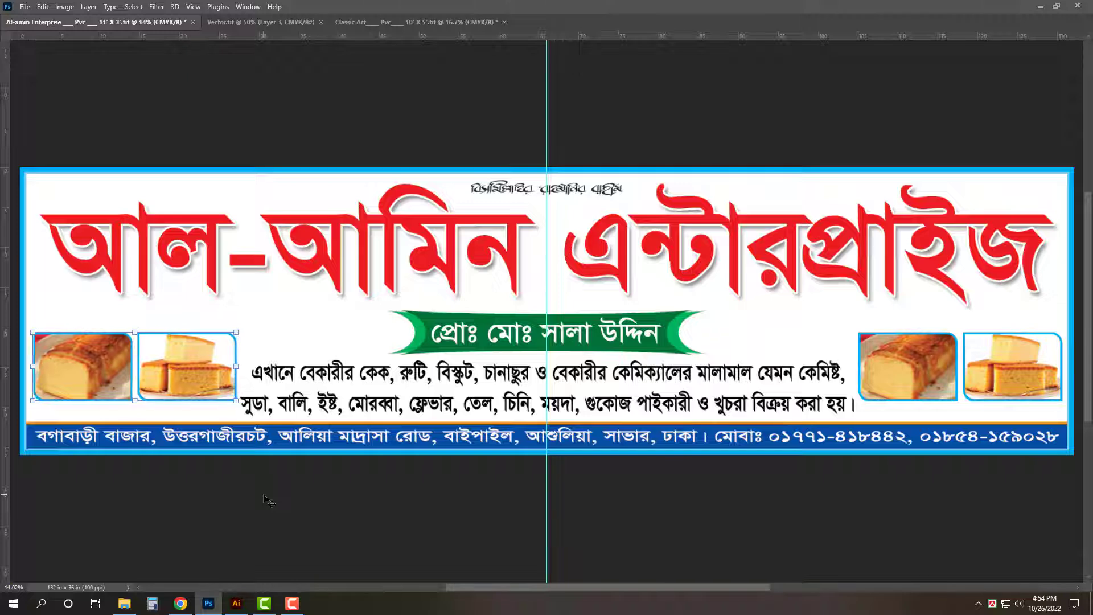
pyautogui.press('Delete')
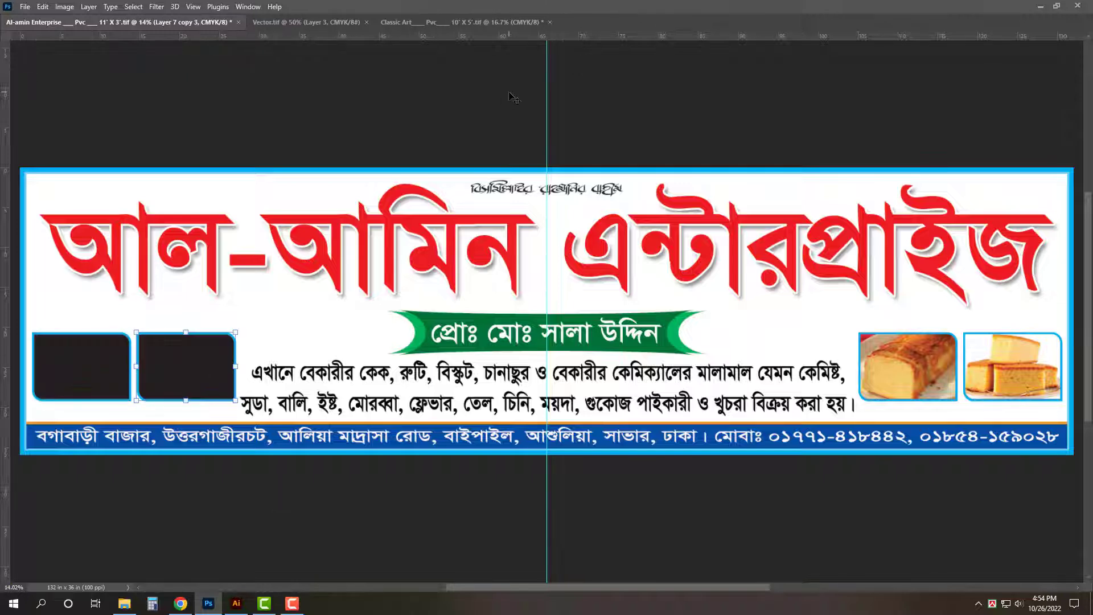
# - Close the Classic Art and Vector.tif documents without saving
pyautogui.click(483, 21)
pyautogui.hotkey('ctrl', 'w')
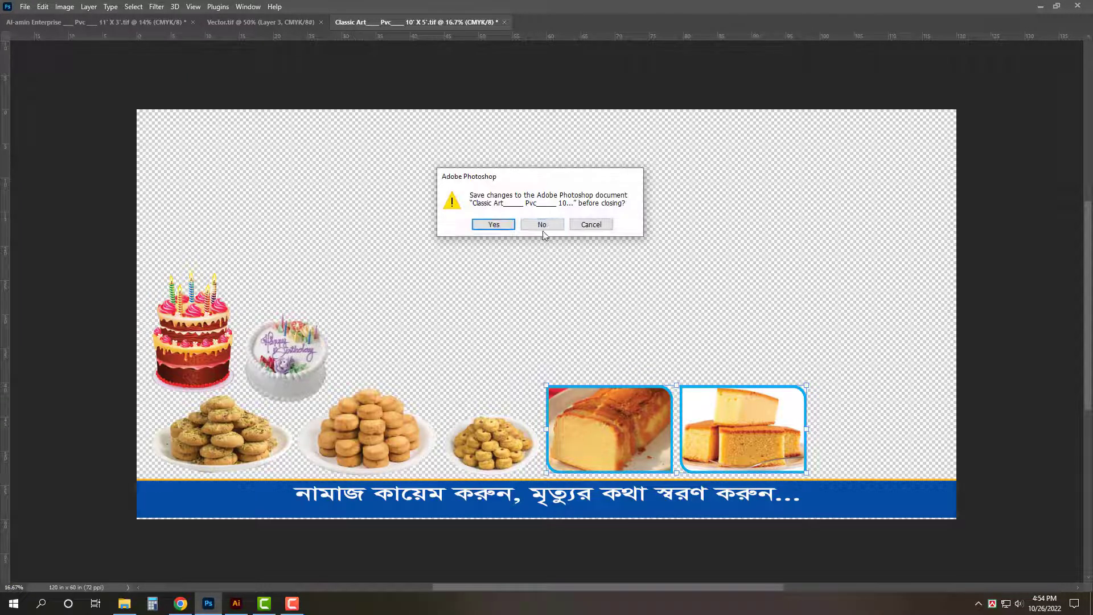
pyautogui.click(542, 222)
pyautogui.click(281, 23)
pyautogui.hotkey('ctrl', 'w')
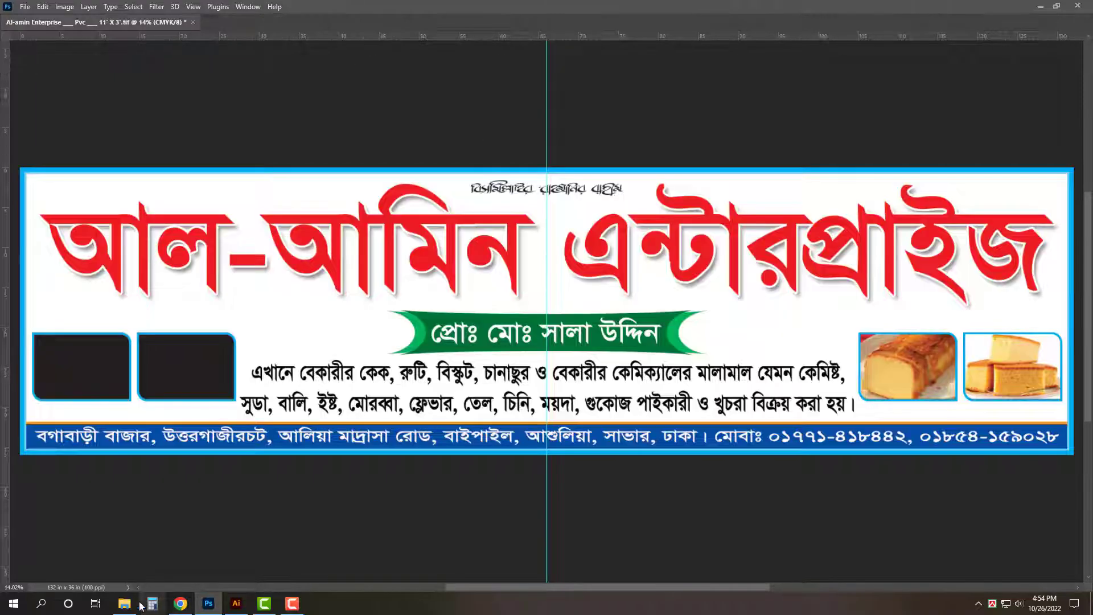
pyautogui.click(125, 603)
# - Select the Classic Art 7' X 5' and 10' X 5' banner files together and open both
pyautogui.moveTo(358, 432); pyautogui.dragTo(253, 326)
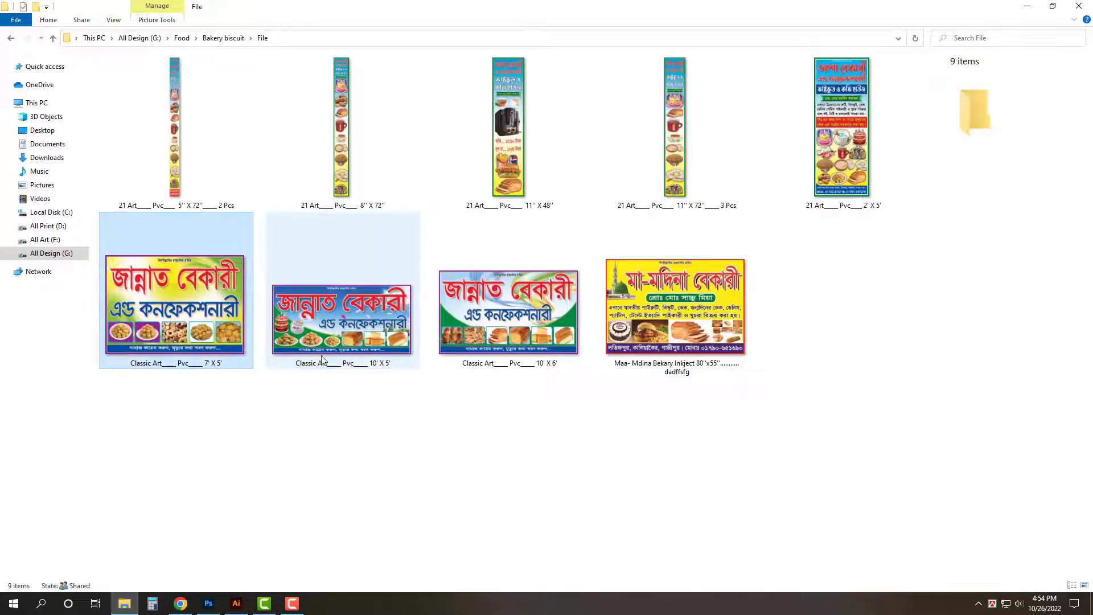
pyautogui.doubleClick(342, 326)
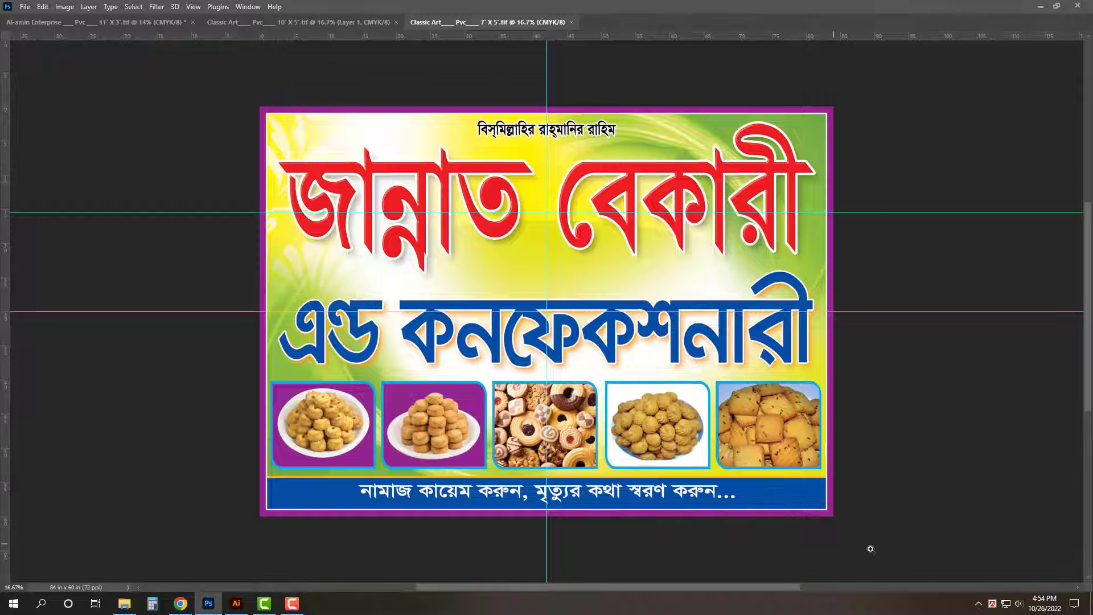
# - Isolate the rightmost cookie picture in the 7' X 5' banner and drag it into the Al-amin banner
pyautogui.moveTo(857, 544); pyautogui.dragTo(888, 540)
pyautogui.moveTo(825, 525); pyautogui.dragTo(731, 359)
pyautogui.press('Delete')
pyautogui.moveTo(947, 323); pyautogui.dragTo(654, 373)
pyautogui.moveTo(740, 336); pyautogui.dragTo(133, 22)
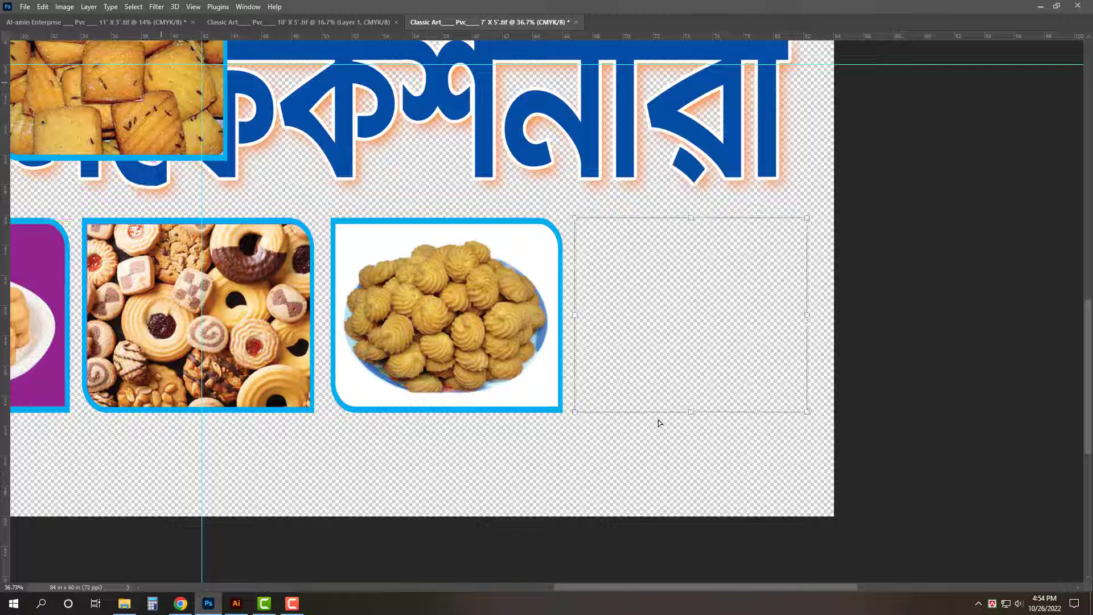
pyautogui.hotkey('ctrl', '0')
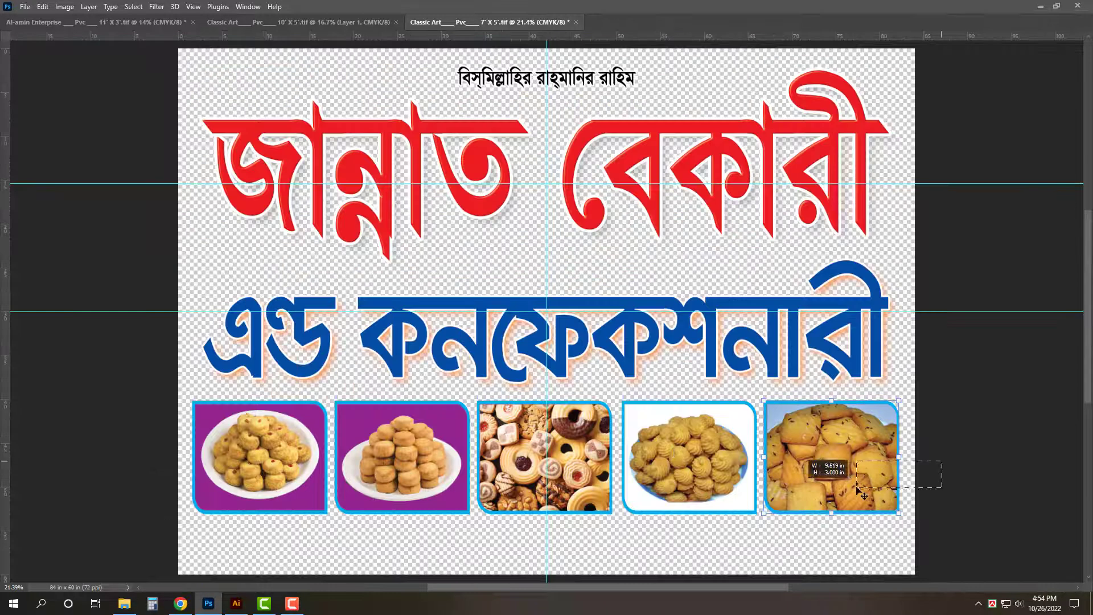
pyautogui.moveTo(922, 456); pyautogui.dragTo(121, 65)
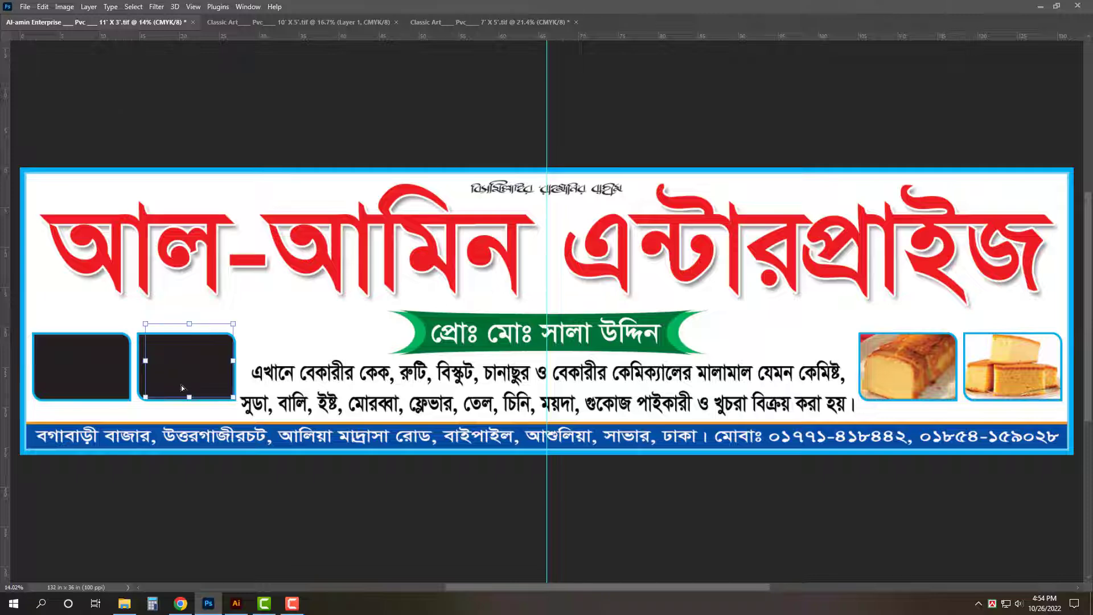
# - Position and scale the cookie photo to fill the first empty left frame
pyautogui.scroll(5, 181, 388)
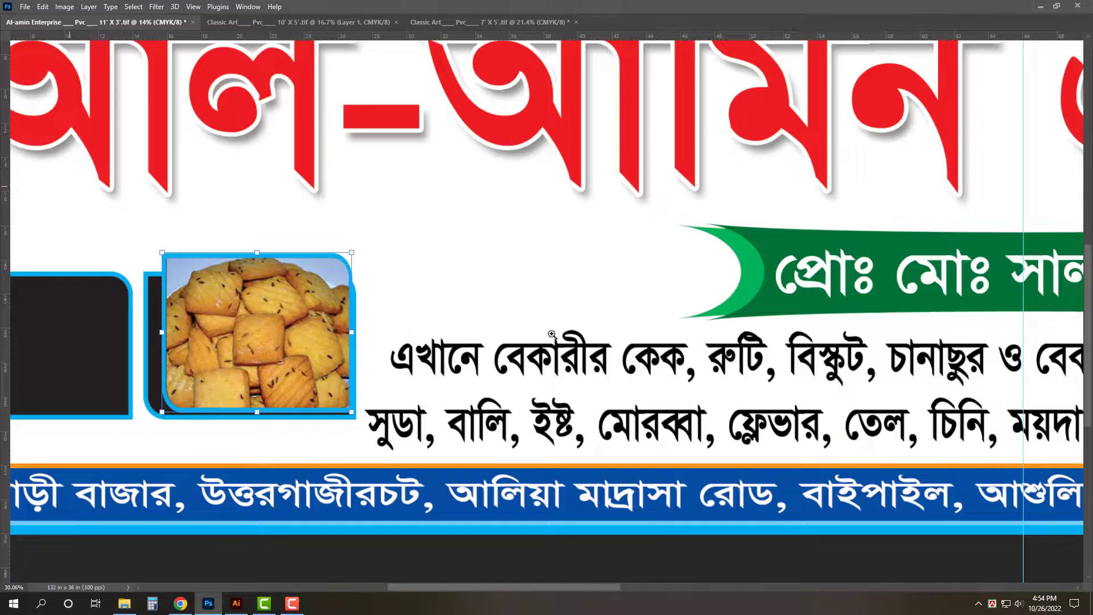
pyautogui.scroll(2, 125, 378)
pyautogui.moveTo(36, 317); pyautogui.dragTo(379, 306)
pyautogui.press('Return')
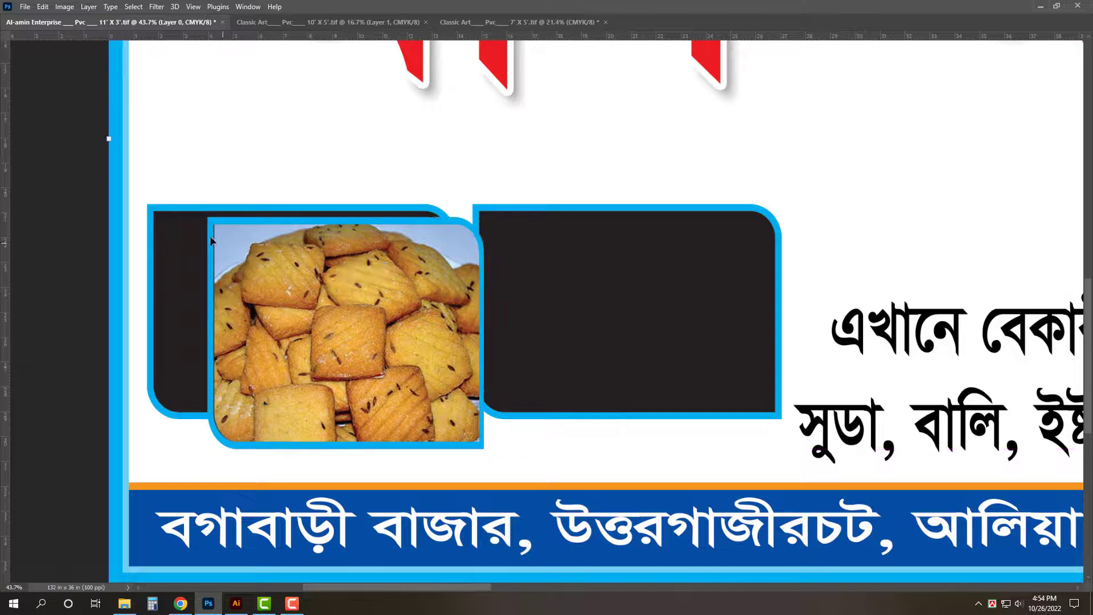
pyautogui.moveTo(256, 250); pyautogui.dragTo(197, 237)
pyautogui.click(342, 343)
pyautogui.moveTo(419, 426); pyautogui.dragTo(449, 412)
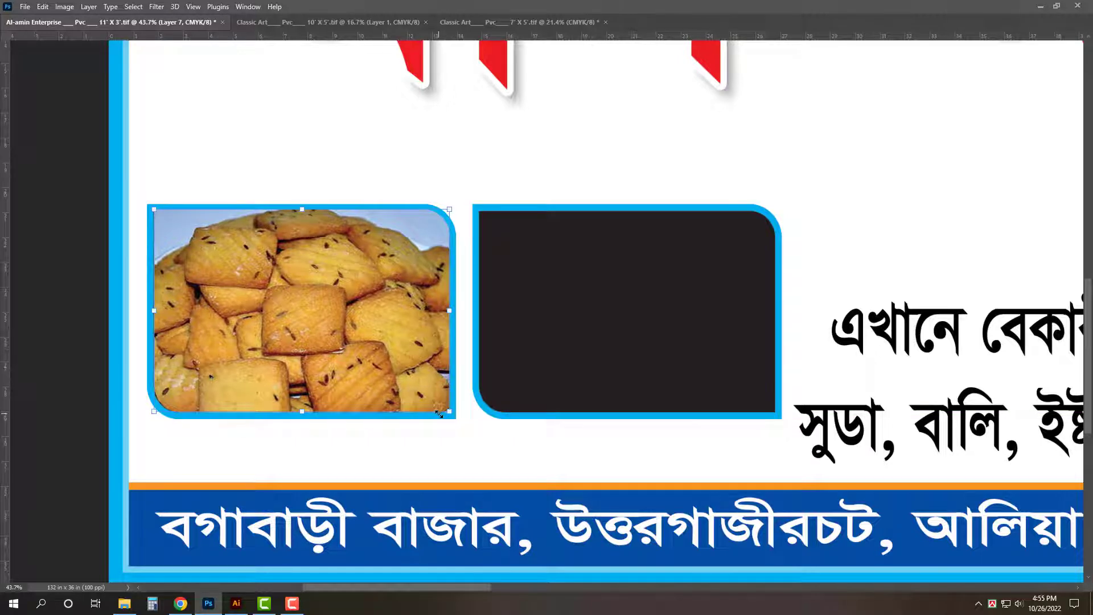
pyautogui.click(127, 606)
pyautogui.click(312, 428)
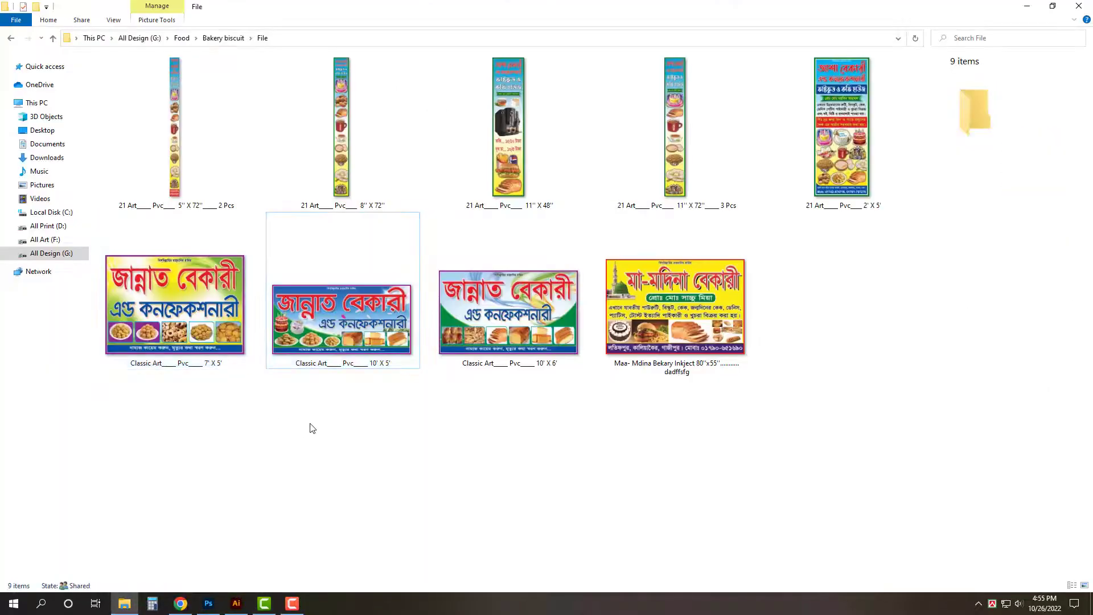
# - Close the Al-amin and 7' X 5' banners discarding changes, then reopen the saved Al-amin file
pyautogui.click(208, 603)
pyautogui.hotkey('ctrl', 'w')
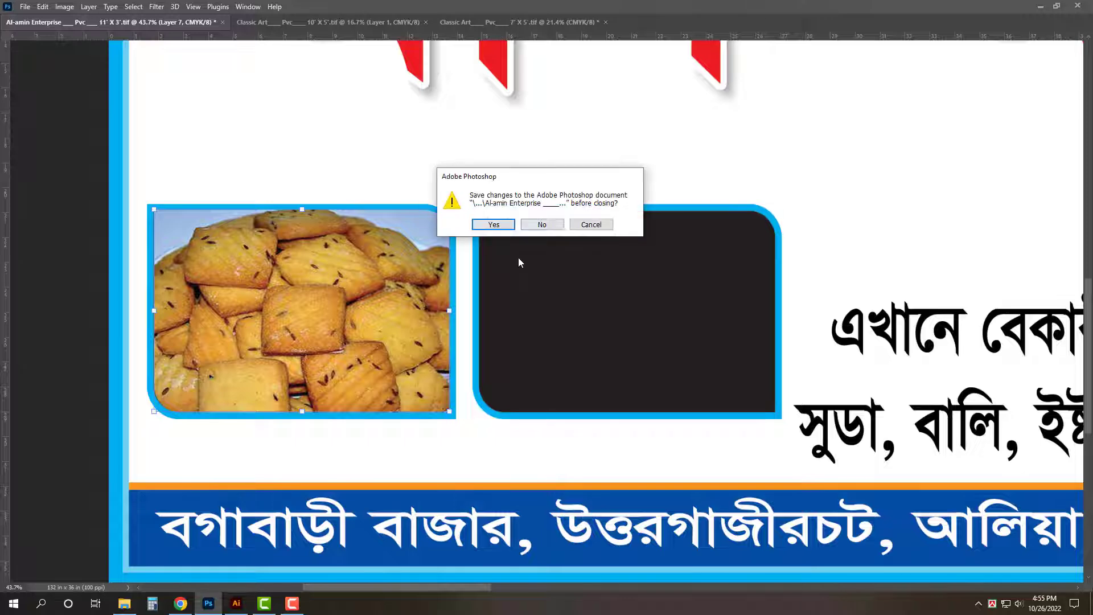
pyautogui.click(546, 226)
pyautogui.hotkey('ctrl', 'w')
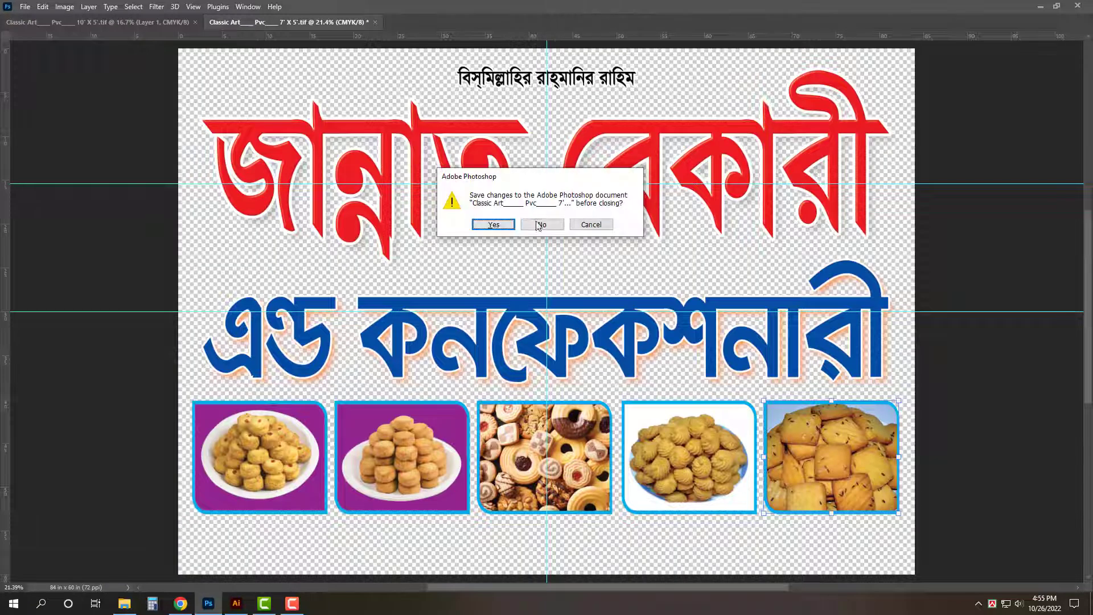
pyautogui.click(539, 225)
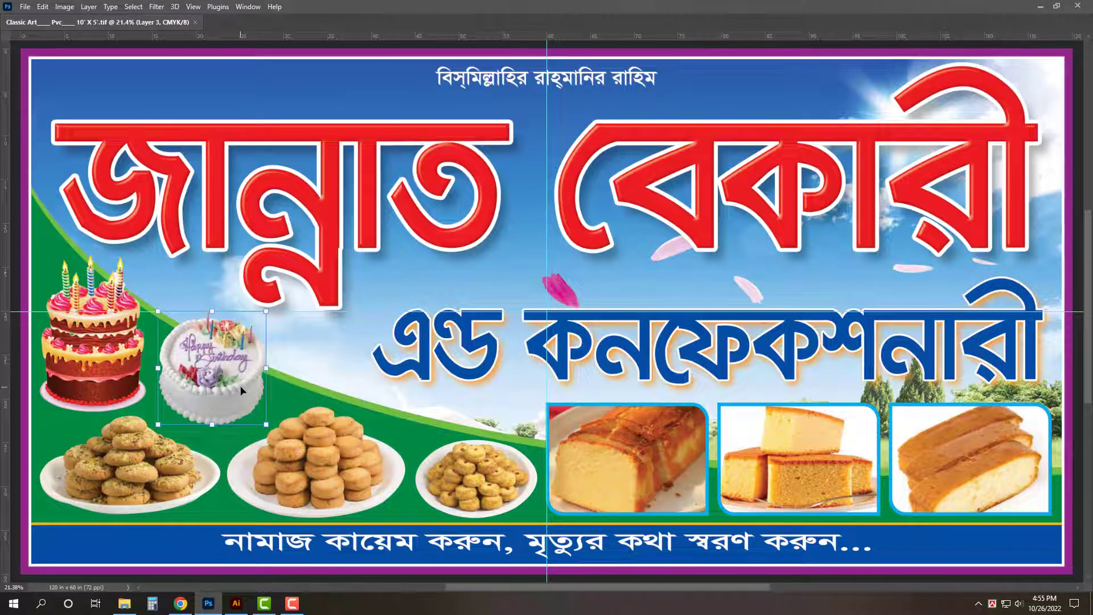
pyautogui.hotkey('ctrl', 'o')
pyautogui.press('Escape')
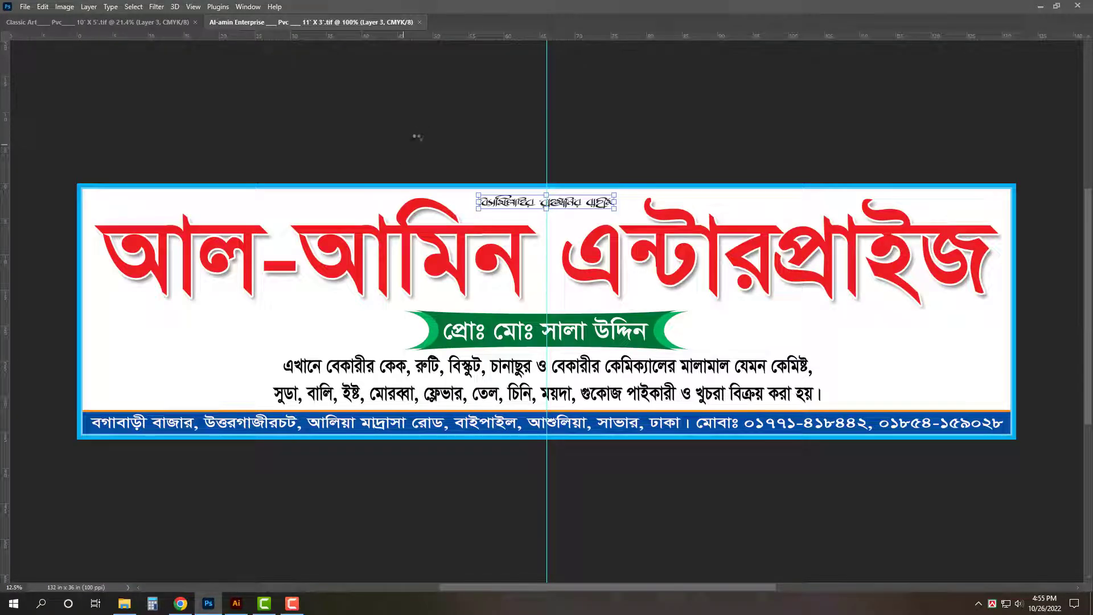
pyautogui.click(186, 22)
# - Delete the 10' X 5' banner's background, frame, biscuit and title text layers
pyautogui.moveTo(241, 318); pyautogui.dragTo(236, 349)
pyautogui.hotkey('ctrl', 'z')
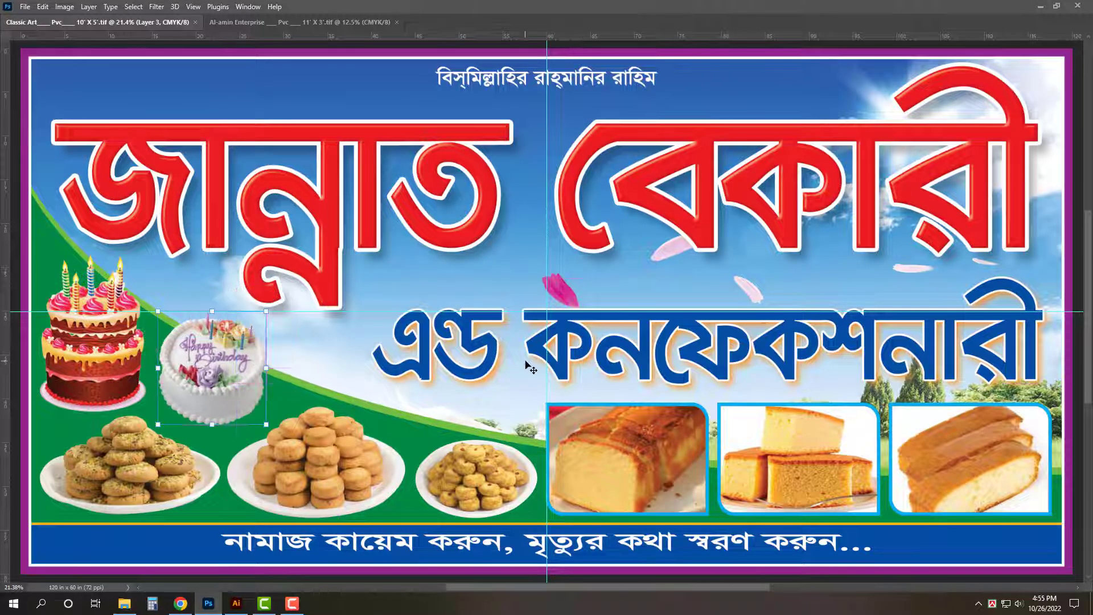
pyautogui.hotkey('ctrl', '-')
pyautogui.moveTo(165, 534); pyautogui.dragTo(249, 444)
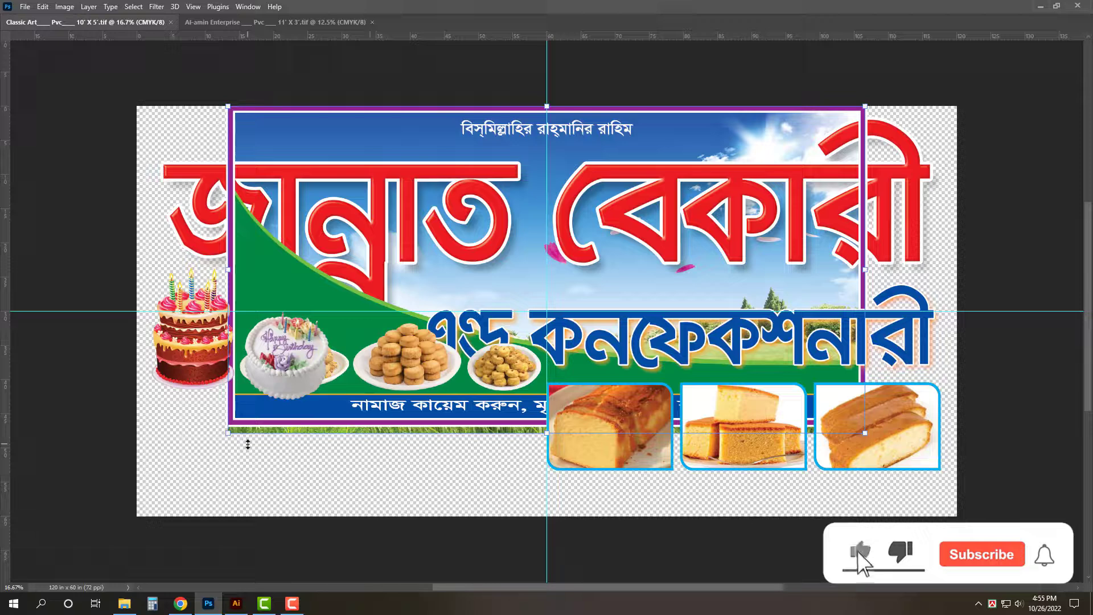
pyautogui.hotkey('ctrl', 'z')
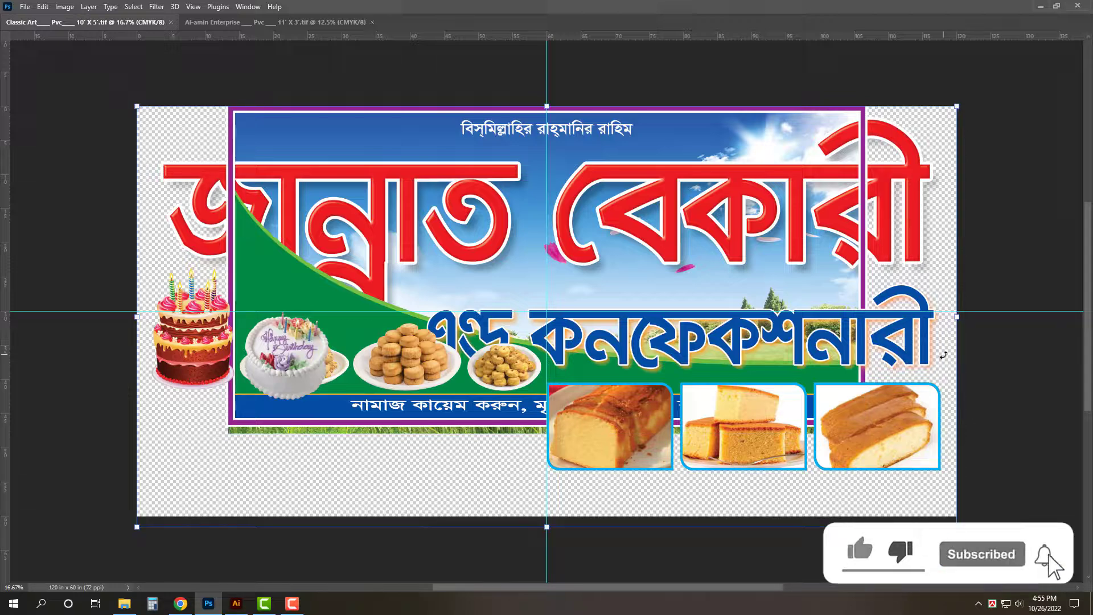
pyautogui.press('Return')
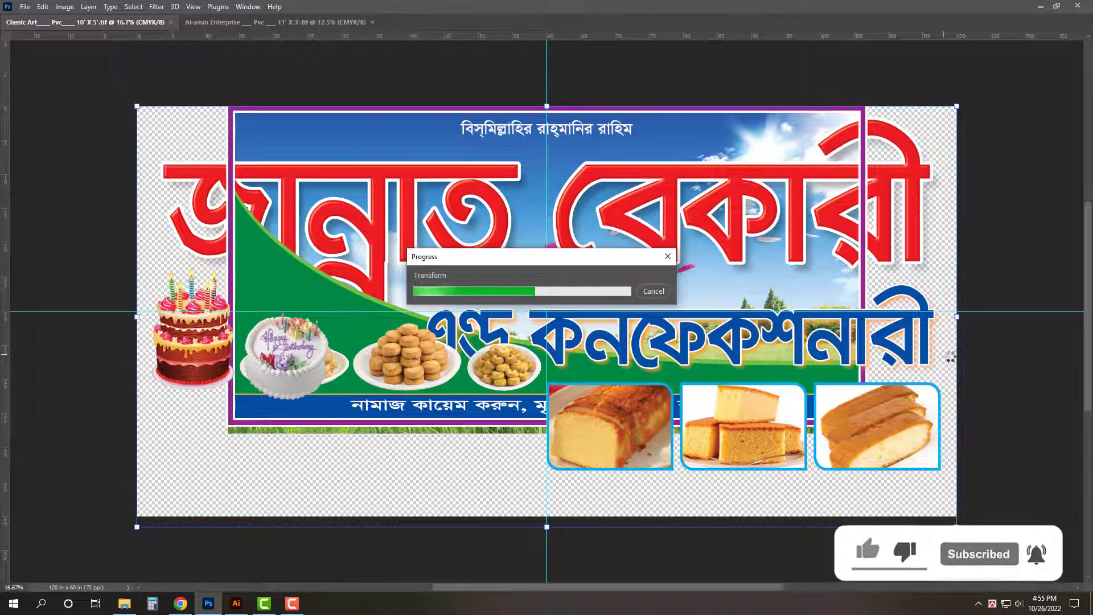
pyautogui.press('Delete')
pyautogui.moveTo(999, 102); pyautogui.dragTo(863, 331)
pyautogui.press('Delete')
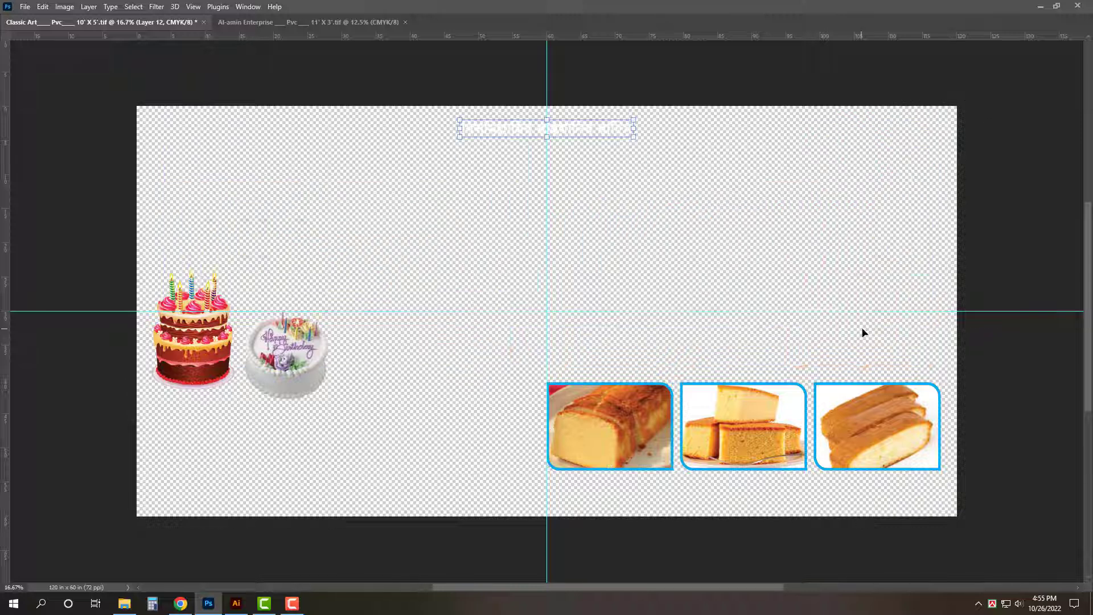
# - Delete the third cake picture and drag the remaining two cakes onto the Al-amin banner's right end
pyautogui.moveTo(958, 348); pyautogui.dragTo(866, 475)
pyautogui.press('Delete')
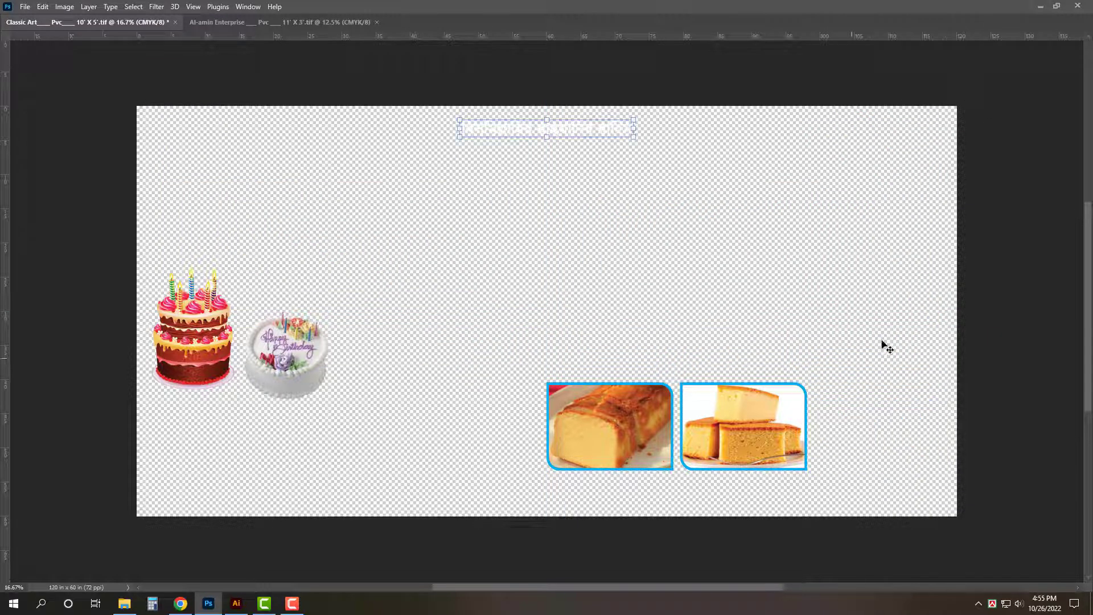
pyautogui.moveTo(893, 320); pyautogui.dragTo(596, 446)
pyautogui.moveTo(580, 422); pyautogui.dragTo(969, 373)
# - Narrow the two cake pictures, copy them to the banner's left end, and save
pyautogui.hotkey('ctrl', 't')
pyautogui.moveTo(808, 370); pyautogui.dragTo(830, 372)
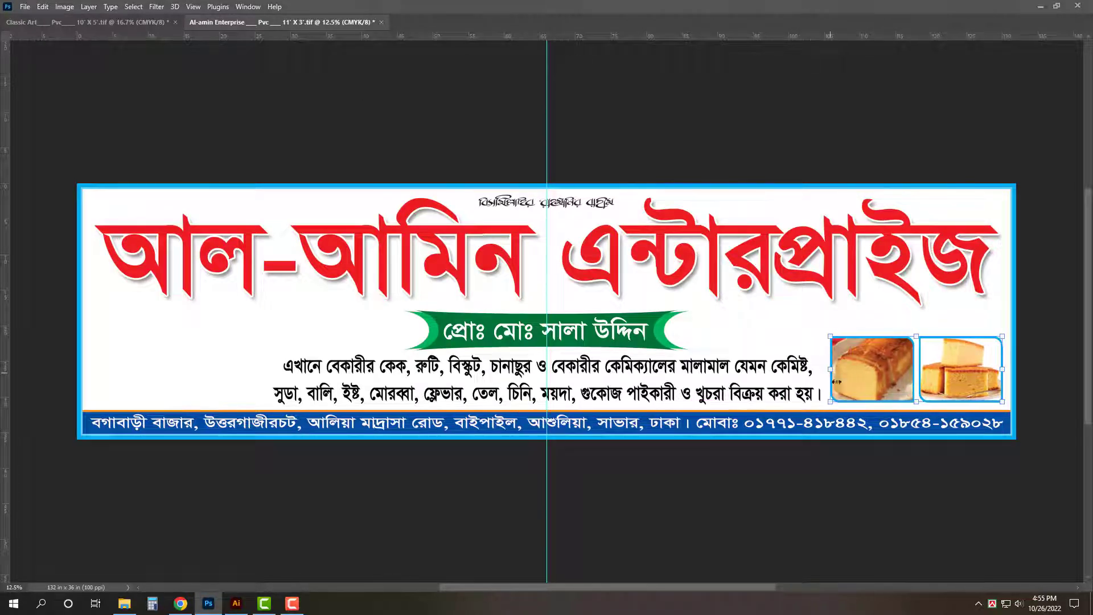
pyautogui.press('Return')
pyautogui.moveTo(965, 384); pyautogui.dragTo(224, 346)
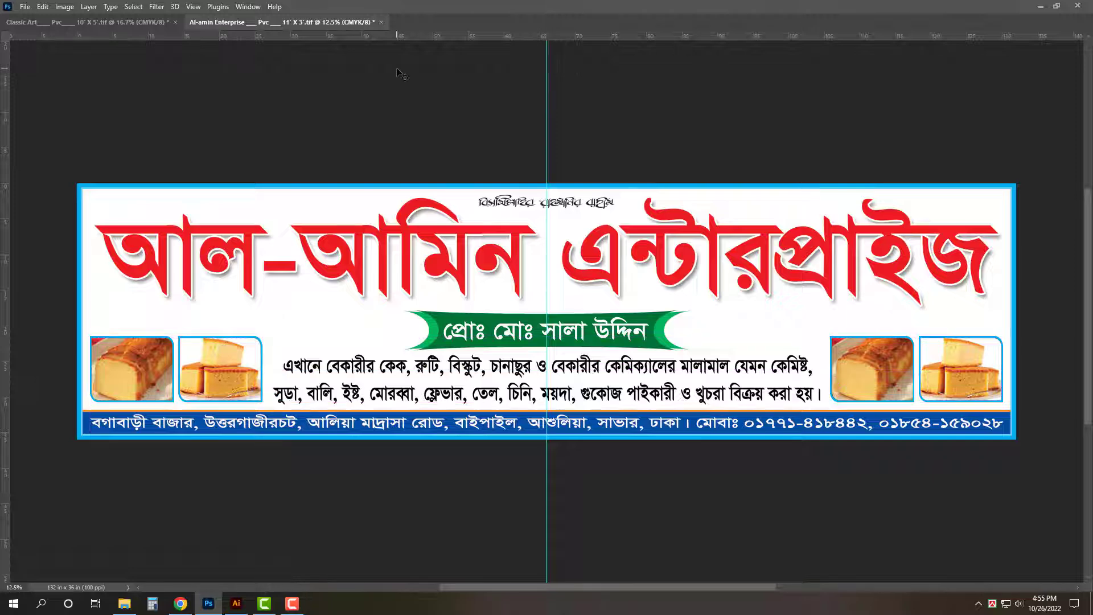
pyautogui.hotkey('ctrl', '0')
pyautogui.hotkey('ctrl', 's')
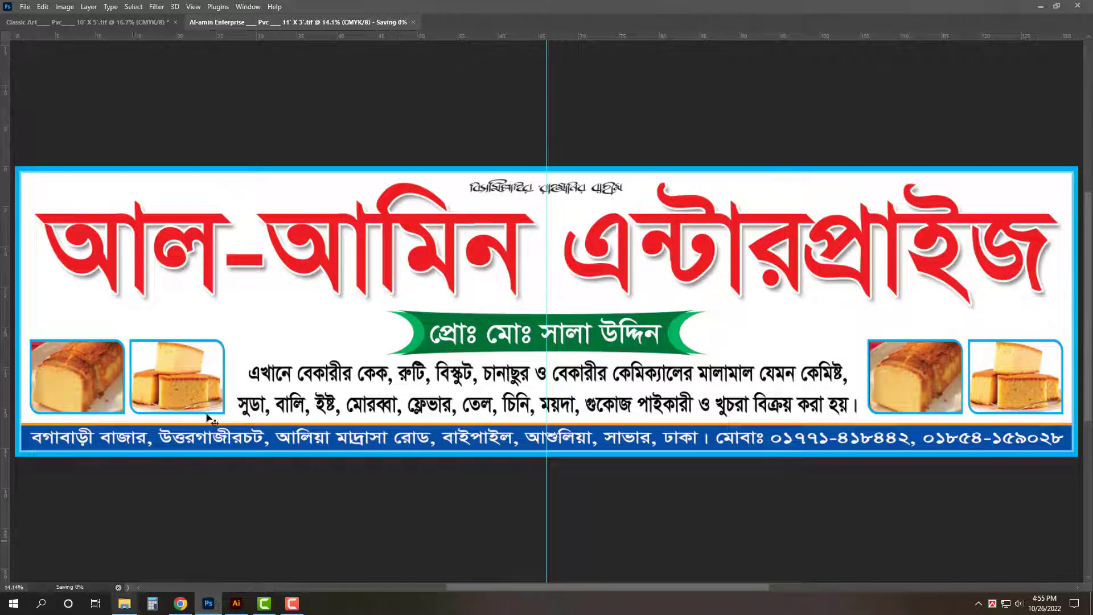
# - Cut the cake and loaf photos out of the two left frames
pyautogui.press('Tab')
pyautogui.click(151, 407)
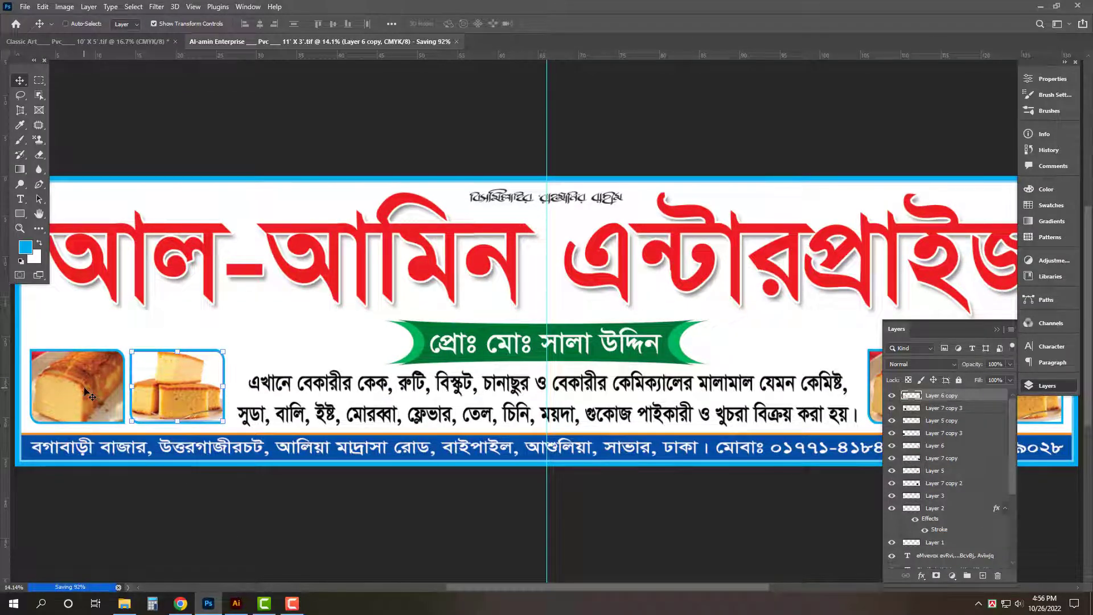
pyautogui.hotkey('ctrl', 'x')
pyautogui.keyDown('ctrl'); pyautogui.click(82, 382); pyautogui.keyUp('ctrl')
pyautogui.hotkey('ctrl', 'x')
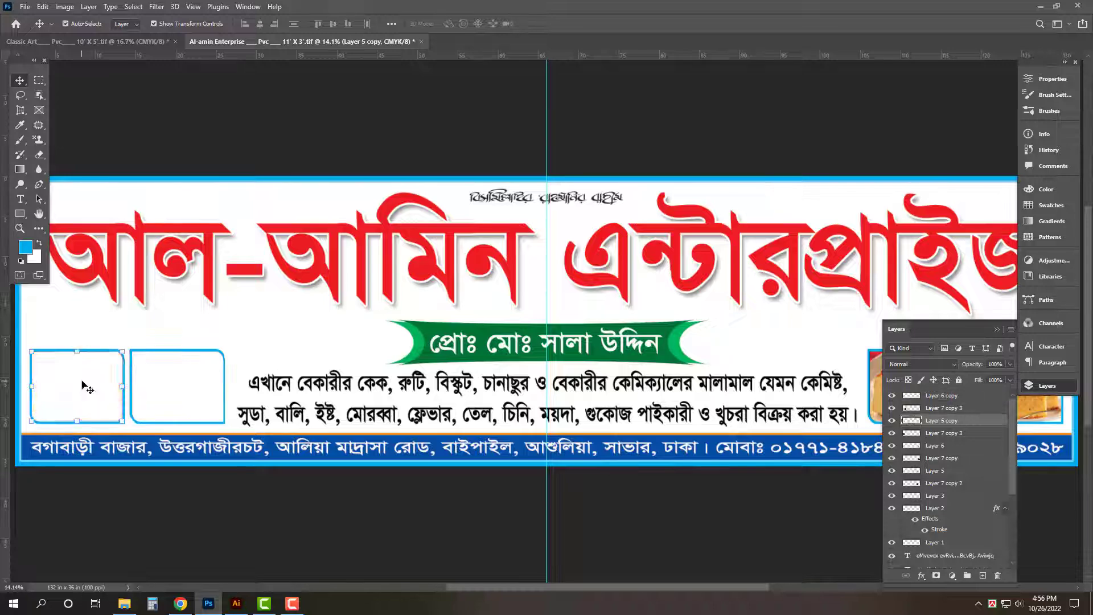
# - Open jeera-biscuits-500x500.jpg from the Bakery biscuit folder and cut its whole image
pyautogui.click(124, 602)
pyautogui.press('BackSpace')
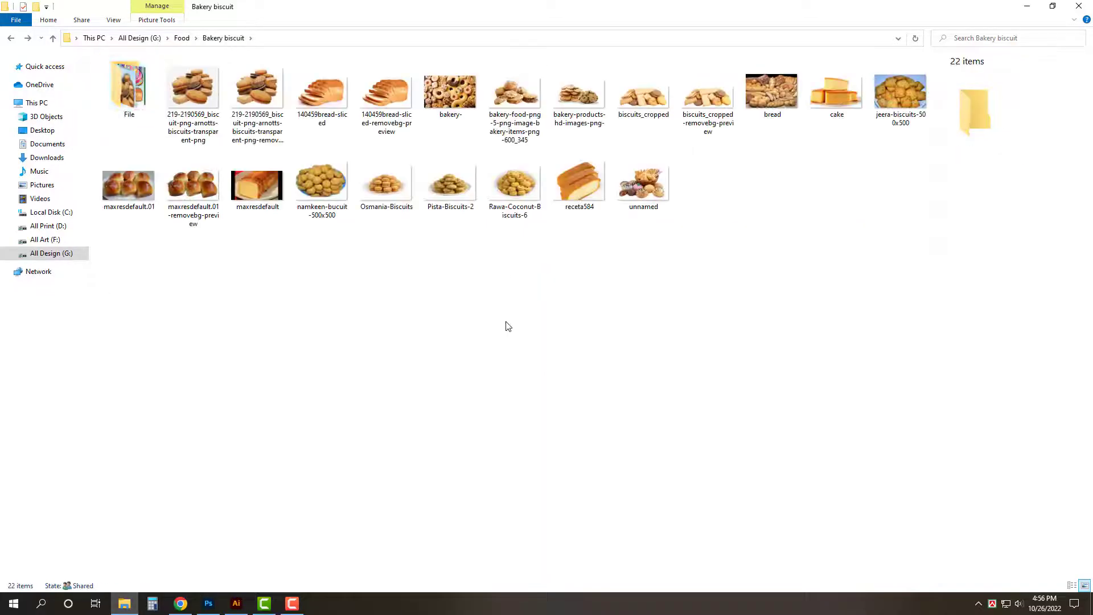
pyautogui.moveTo(567, 214); pyautogui.dragTo(296, 529)
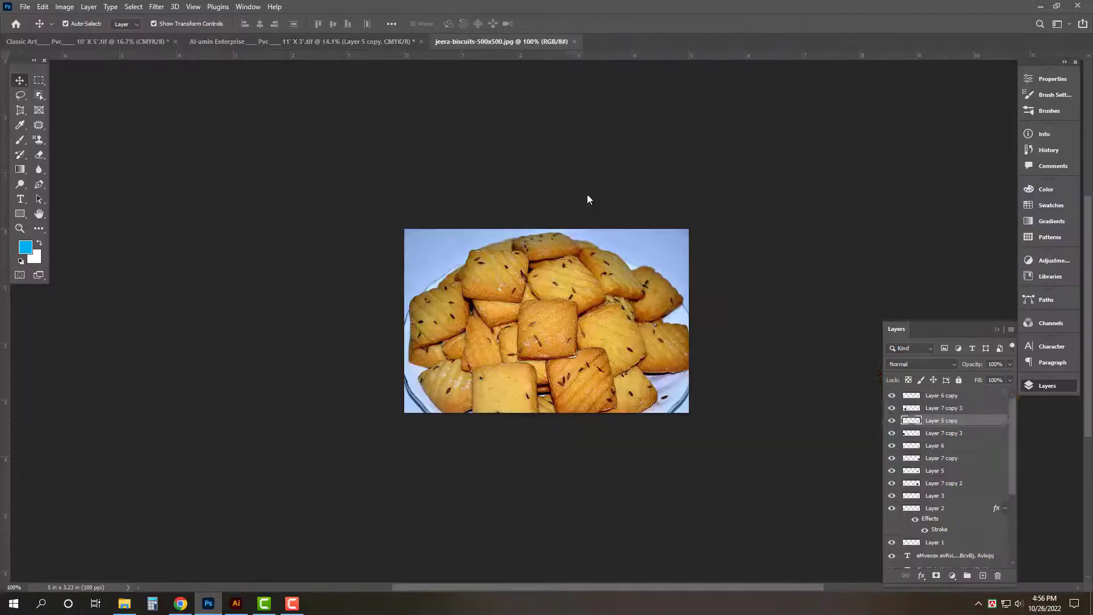
pyautogui.hotkey('ctrl', 'a')
pyautogui.hotkey('ctrl', 'x')
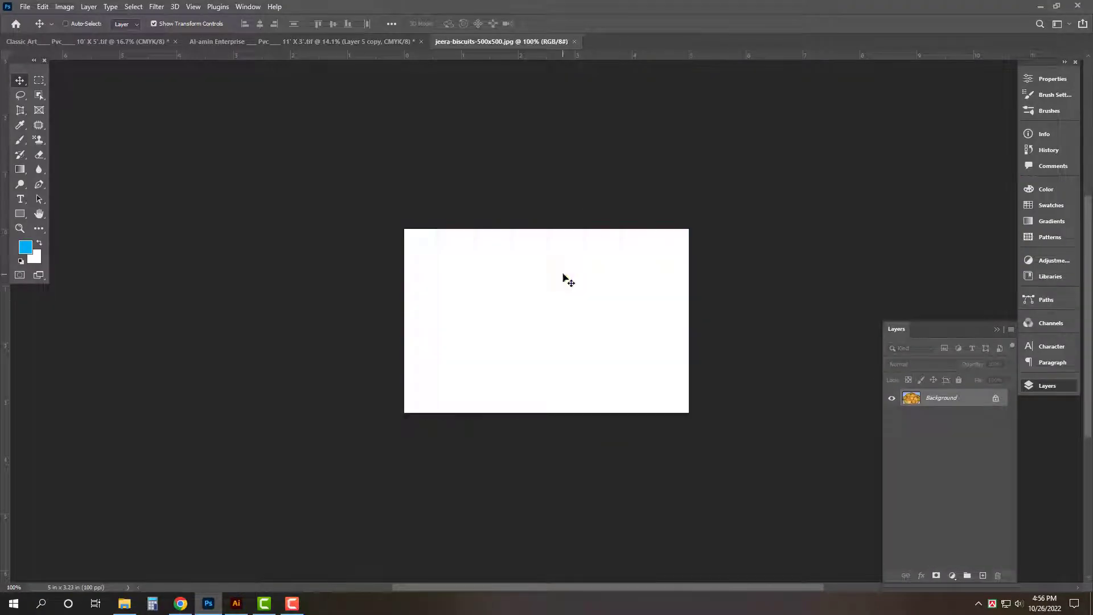
# - Close the biscuit file unsaved, paste the biscuit into the banner, and scale it over the second frame
pyautogui.hotkey('ctrl', 'w')
pyautogui.click(542, 225)
pyautogui.scroll(5, 352, 410)
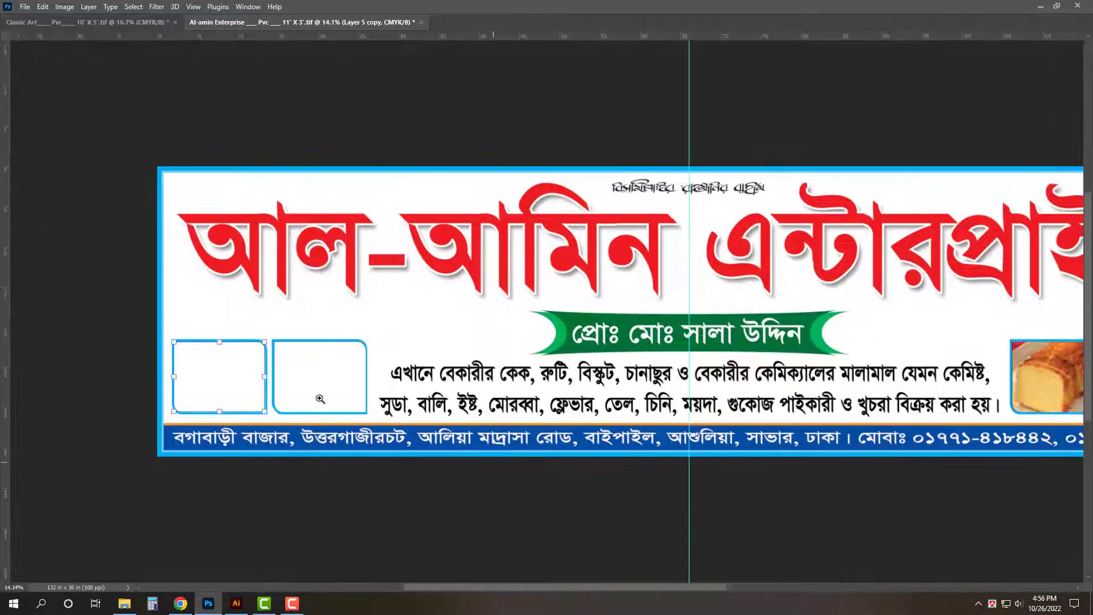
pyautogui.hotkey('ctrl', 'v')
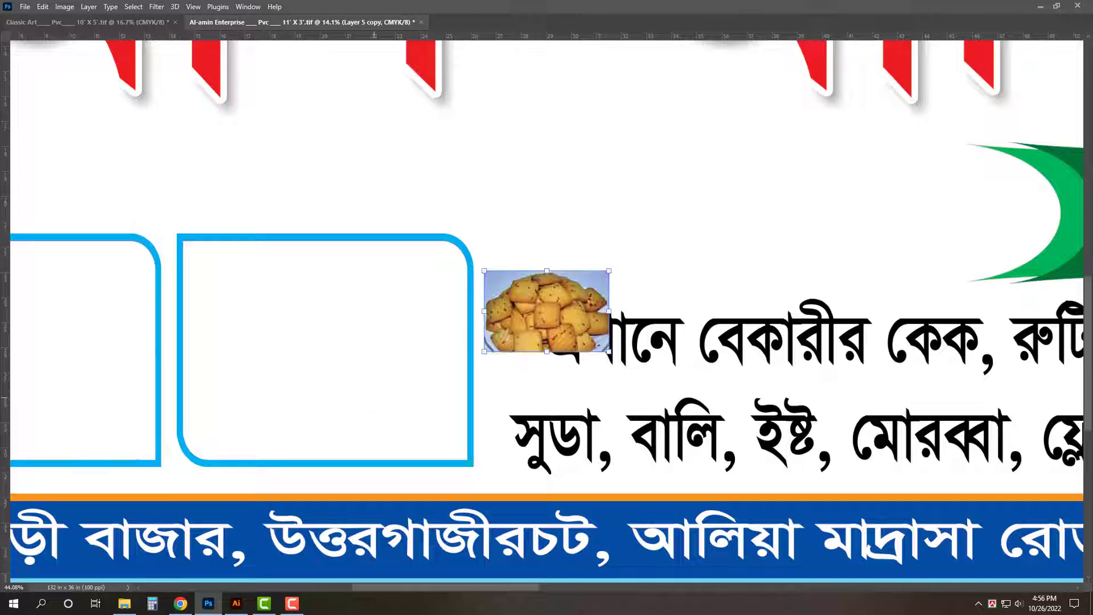
pyautogui.press('Tab')
pyautogui.moveTo(555, 311); pyautogui.dragTo(263, 279)
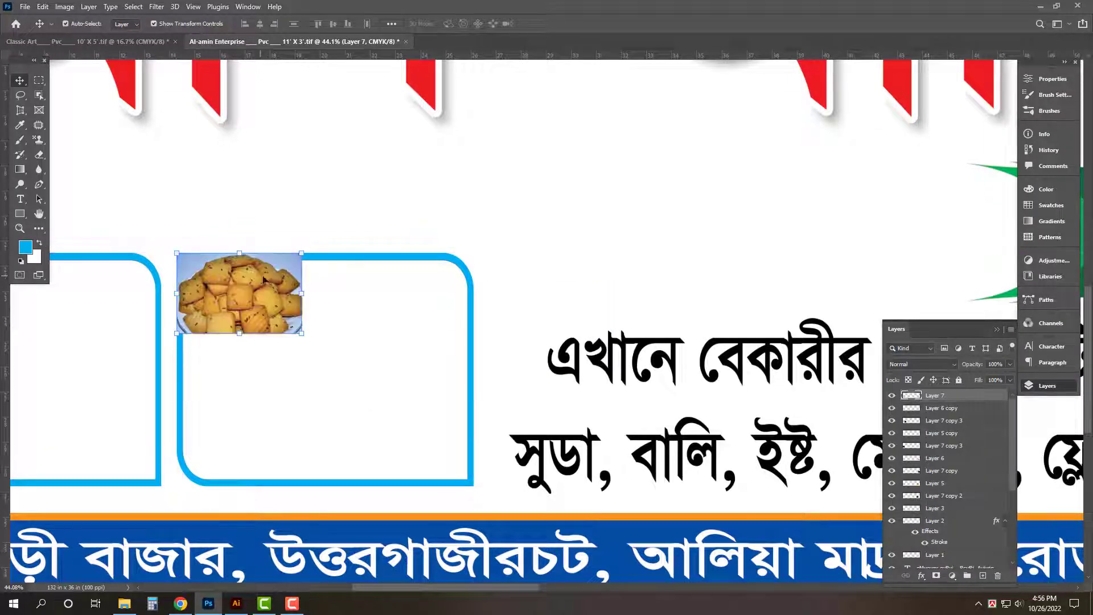
pyautogui.moveTo(302, 337); pyautogui.dragTo(474, 486)
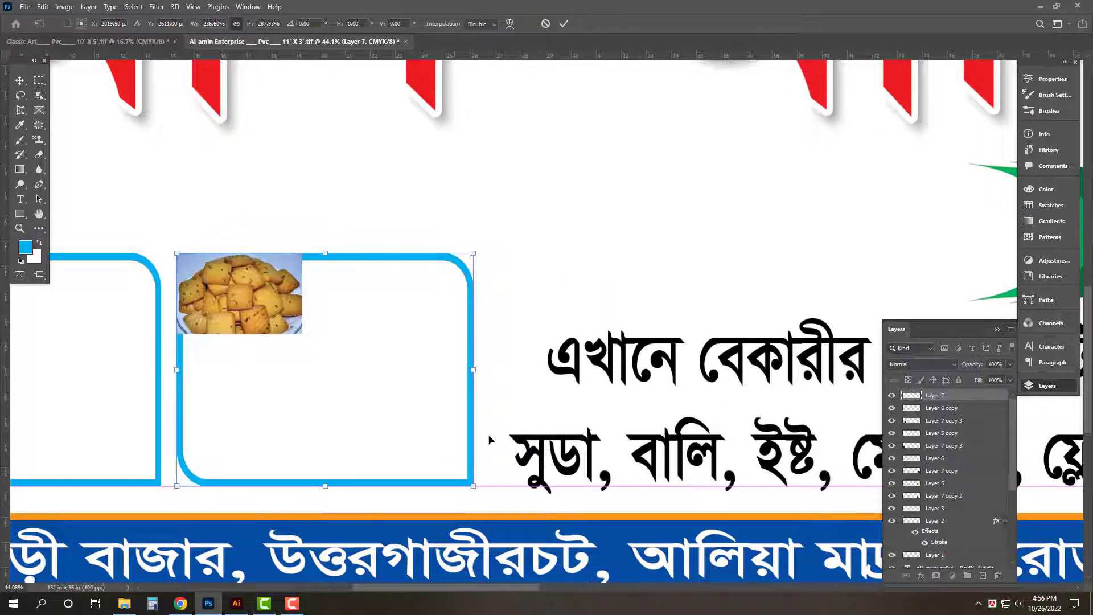
pyautogui.moveTo(476, 373); pyautogui.dragTo(495, 374)
pyautogui.press('Tab')
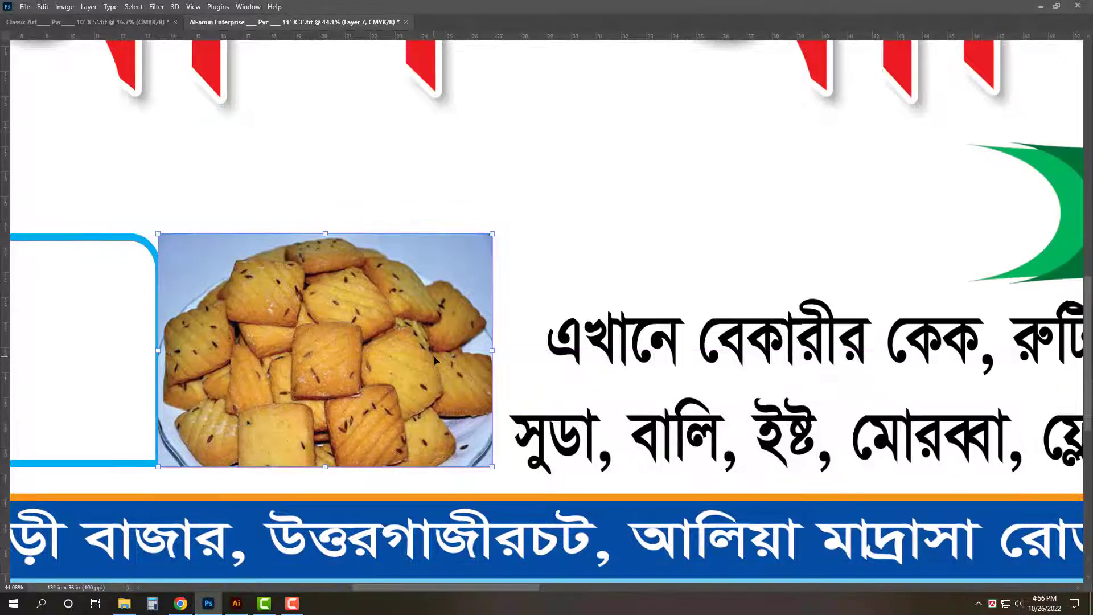
# - Magic Wand the white rounded shape and Paste Into it with the biscuit photo; return to Explorer
pyautogui.press('Return')
pyautogui.keyDown('shift'); pyautogui.click(366, 348); pyautogui.keyUp('shift')
pyautogui.hotkey('ctrl', 'shift', ']')
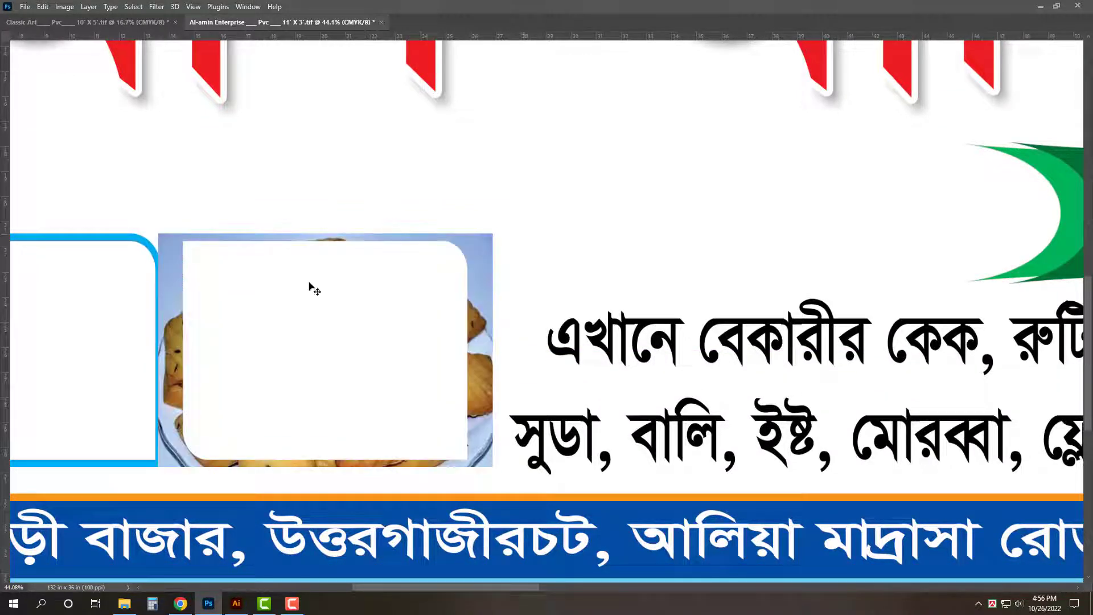
pyautogui.click(310, 284)
pyautogui.press('Tab')
pyautogui.click(39, 98)
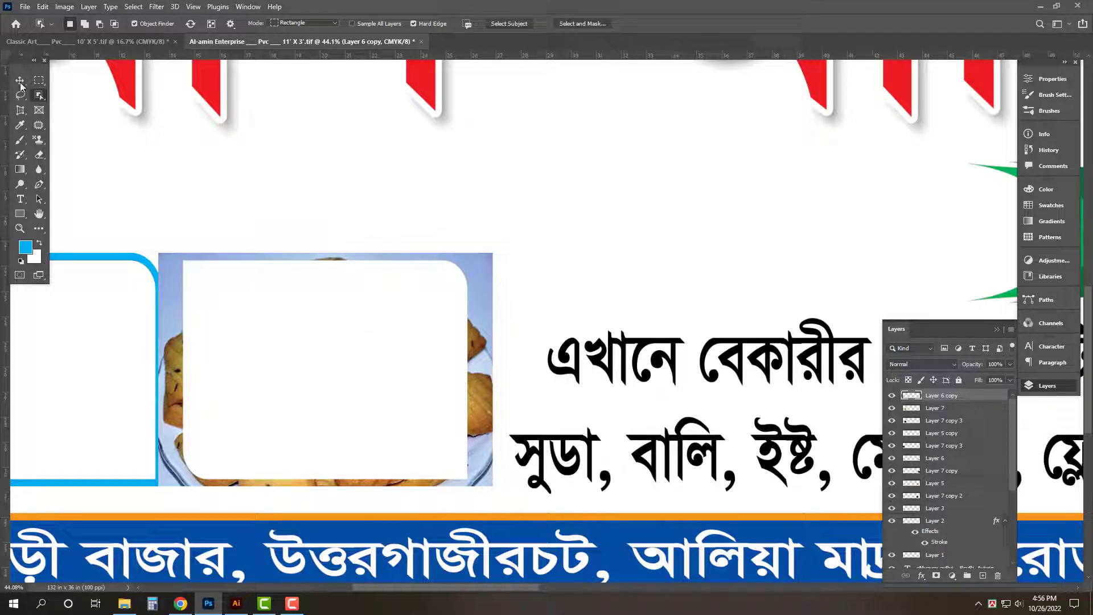
pyautogui.hotkey('shift', 'w')
pyautogui.hotkey('shift', 'w')
pyautogui.click(21, 85)
pyautogui.click(41, 99)
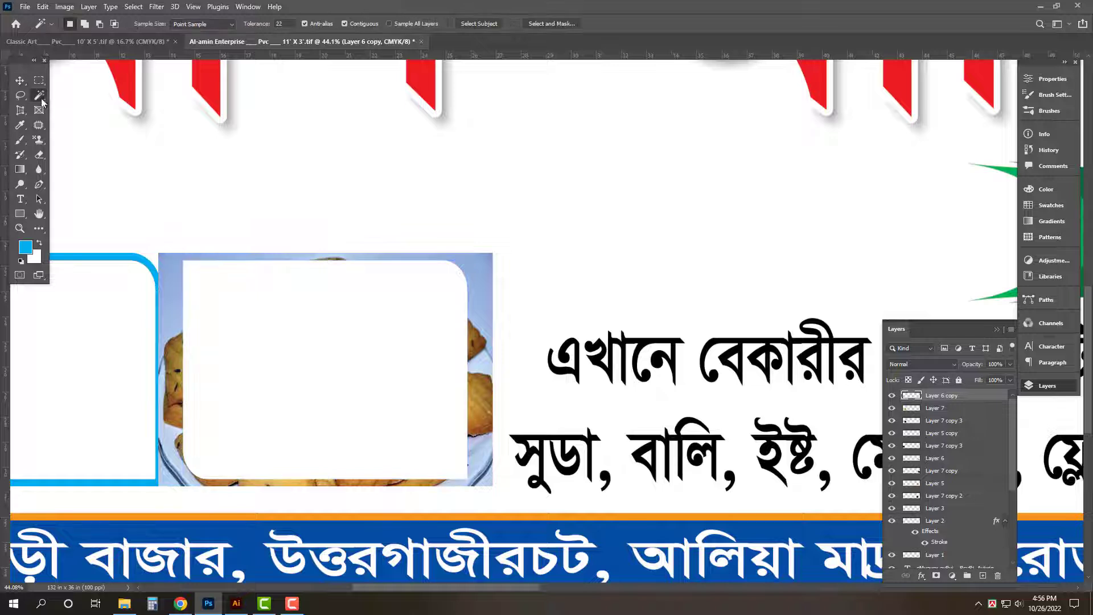
pyautogui.rightClick(40, 97)
pyautogui.click(68, 117)
pyautogui.hotkey('ctrl', 'shift', 'alt', 'v')
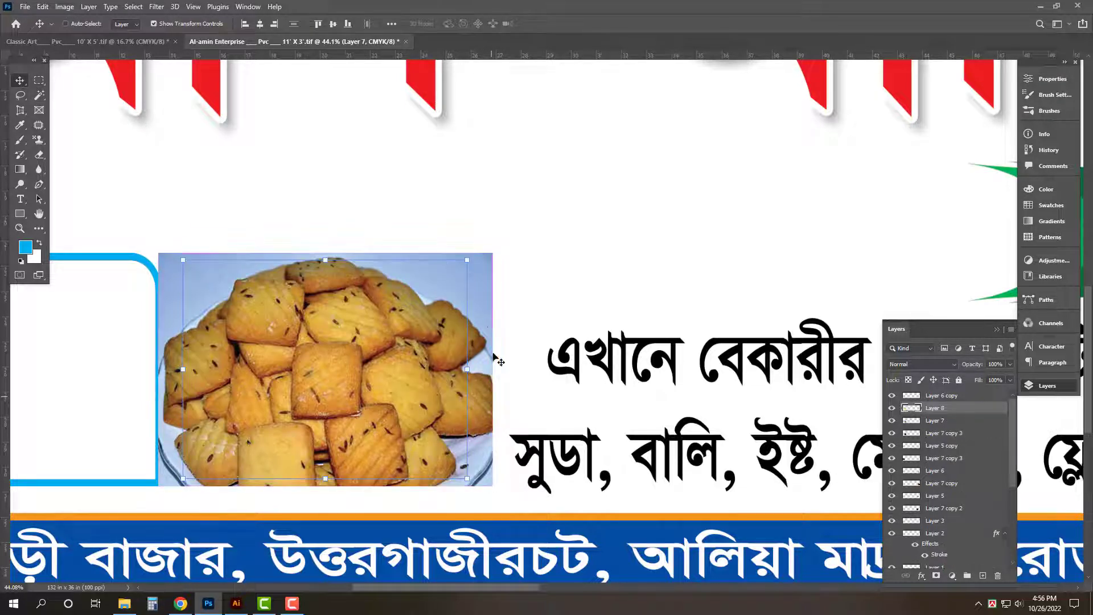
pyautogui.hscroll(-10, 466, 349)
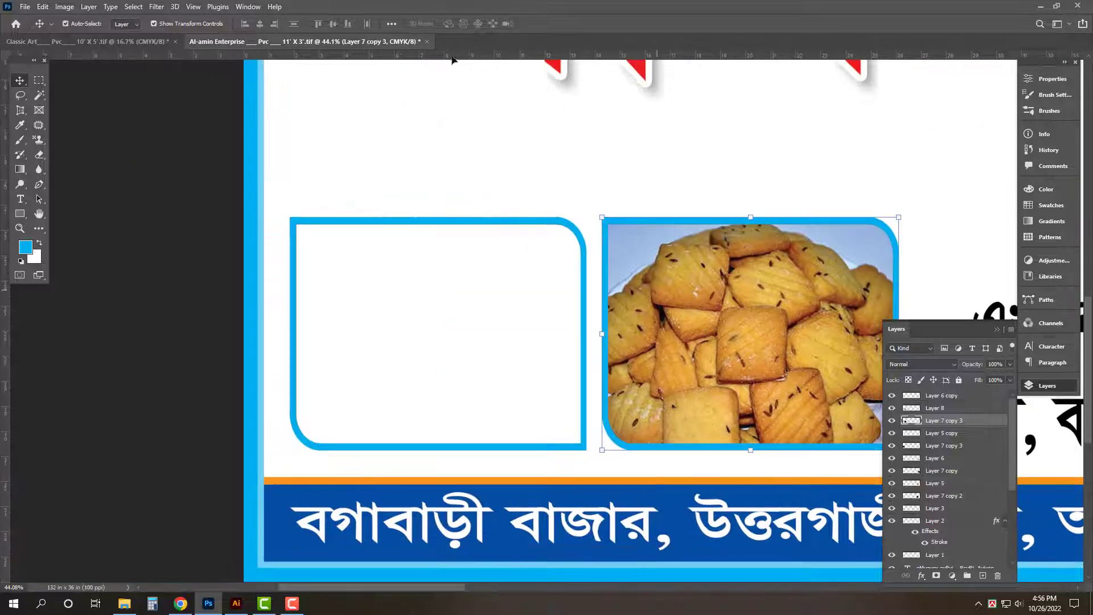
pyautogui.click(124, 604)
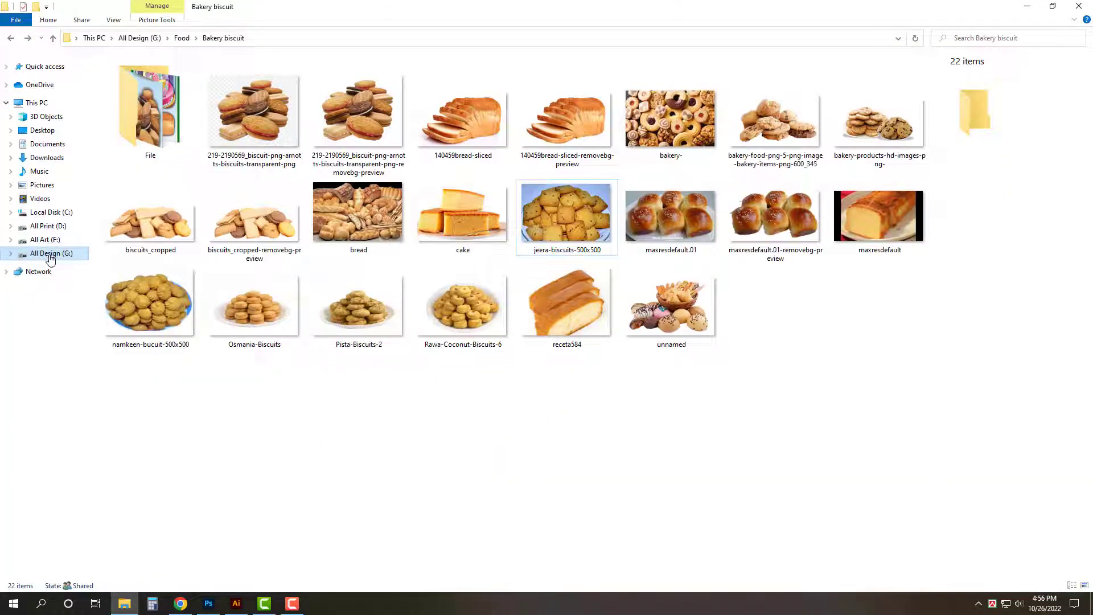
# - Open 81N9IGTqt+L.png from All Design (G:) > Birthday > birthday Cake in Photoshop and select it all
pyautogui.click(49, 255)
pyautogui.doubleClick(619, 91)
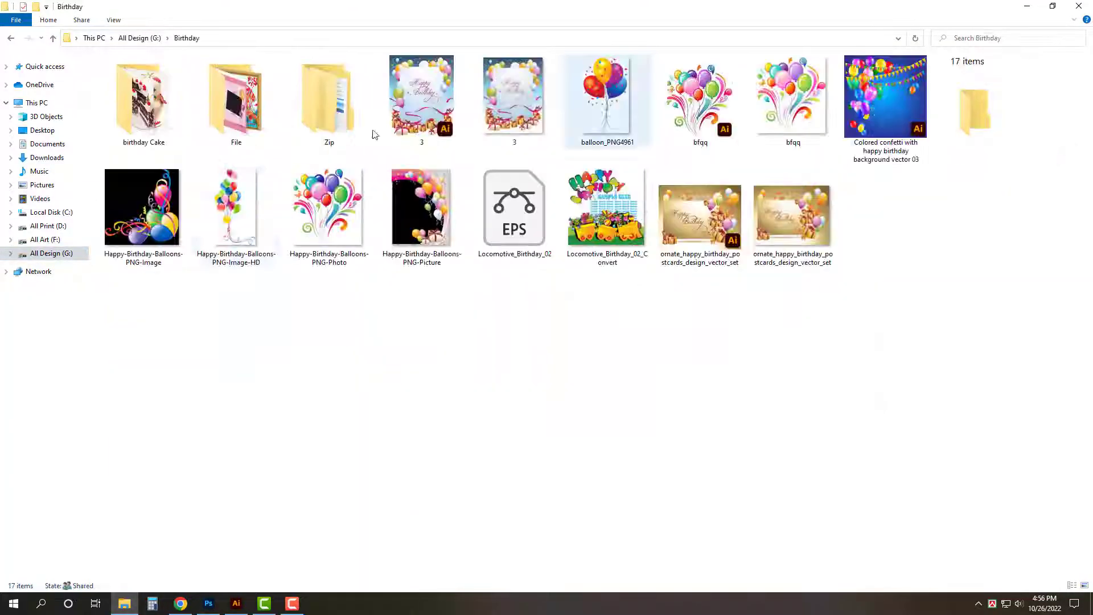
pyautogui.doubleClick(143, 102)
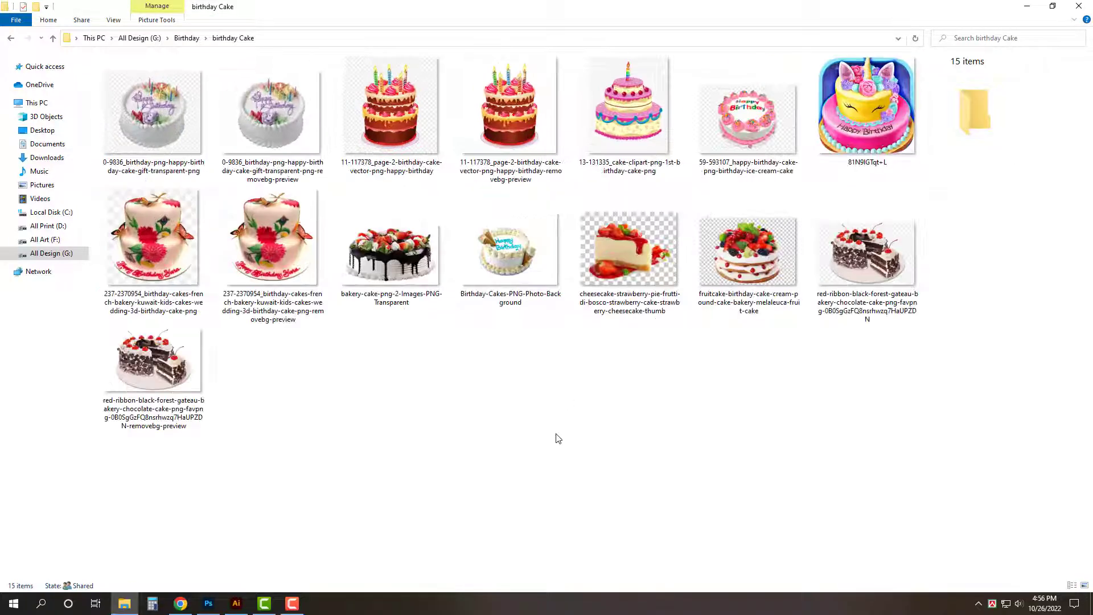
pyautogui.click(892, 149)
pyautogui.moveTo(869, 116); pyautogui.dragTo(605, 175)
pyautogui.hotkey('ctrl', 'a')
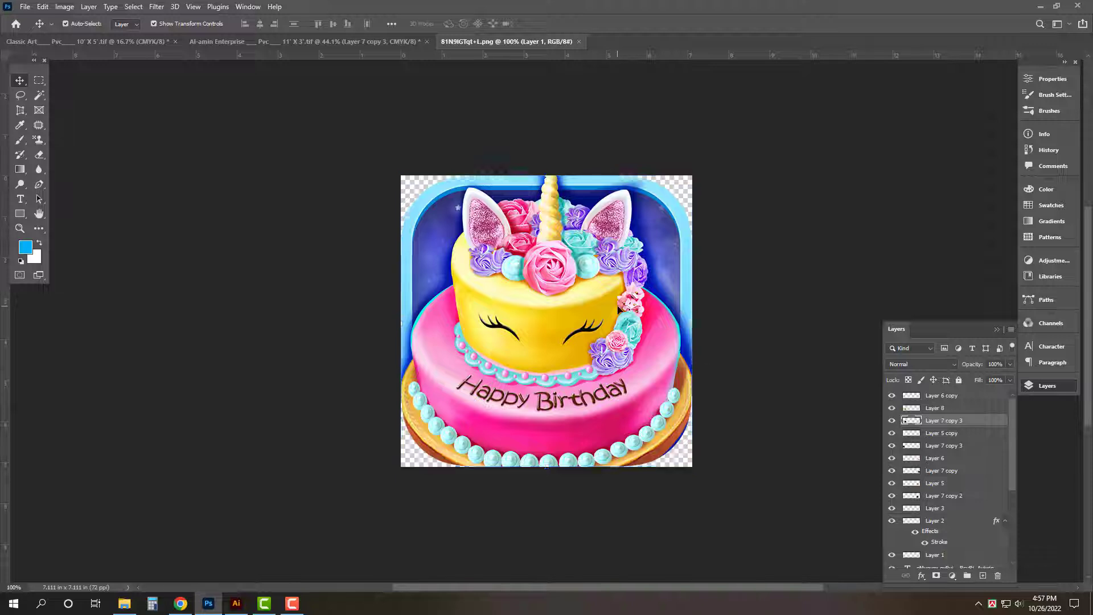
# - Cut the unicorn cake, close its file unsaved, and paste it scaled into the banner's first left frame
pyautogui.hotkey('ctrl', 'x')
pyautogui.hotkey('ctrl', 'w')
pyautogui.click(543, 225)
pyautogui.moveTo(240, 370); pyautogui.dragTo(430, 374)
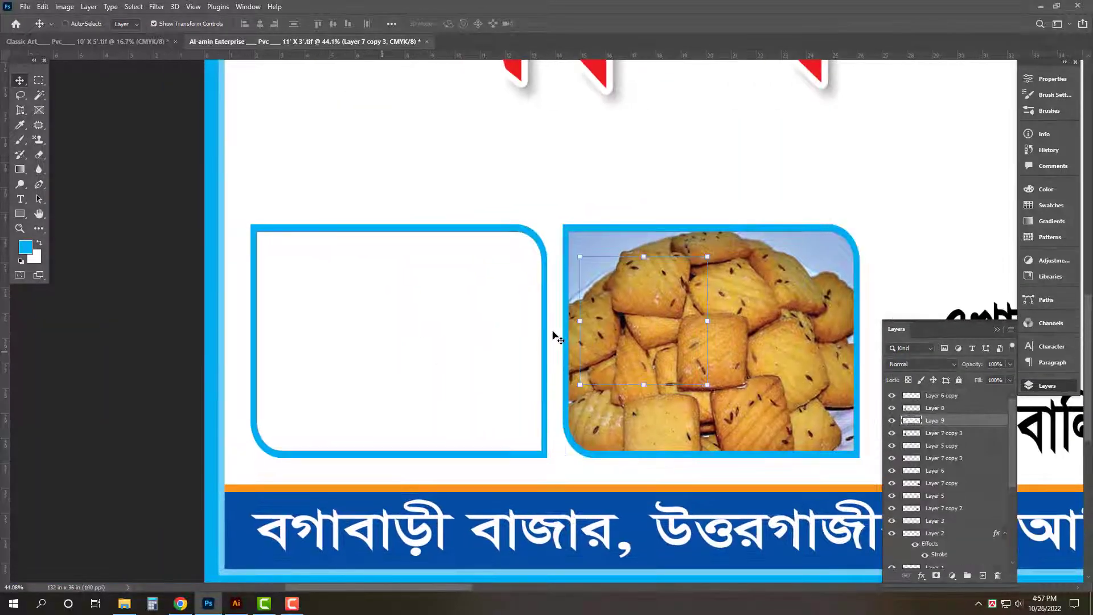
pyautogui.hotkey('ctrl', 'v')
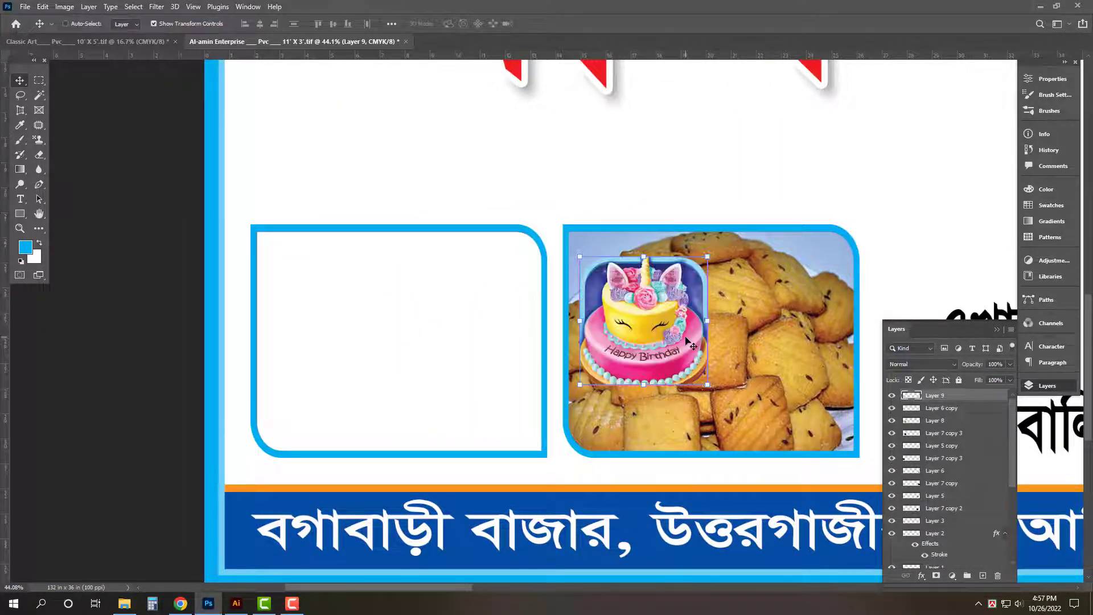
pyautogui.moveTo(686, 341); pyautogui.dragTo(430, 406)
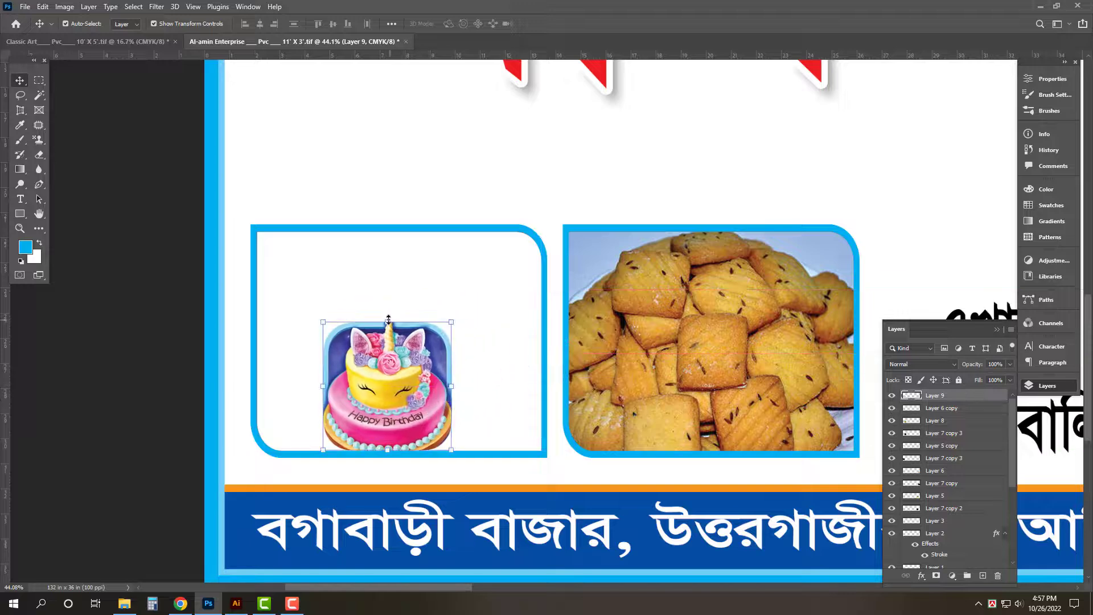
pyautogui.moveTo(388, 320); pyautogui.dragTo(404, 224)
pyautogui.moveTo(398, 313); pyautogui.dragTo(421, 311)
pyautogui.press('Tab')
pyautogui.press('Return')
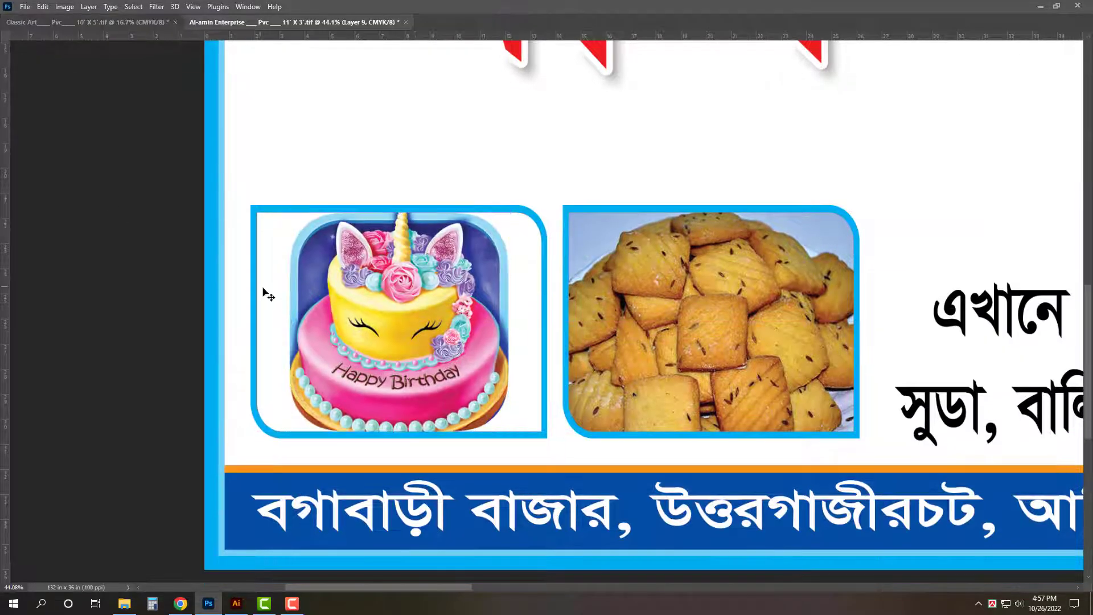
pyautogui.hotkey('ctrl', '0')
# - Open background image 1_12 from All Design > Background > Desings in Photoshop
pyautogui.click(124, 603)
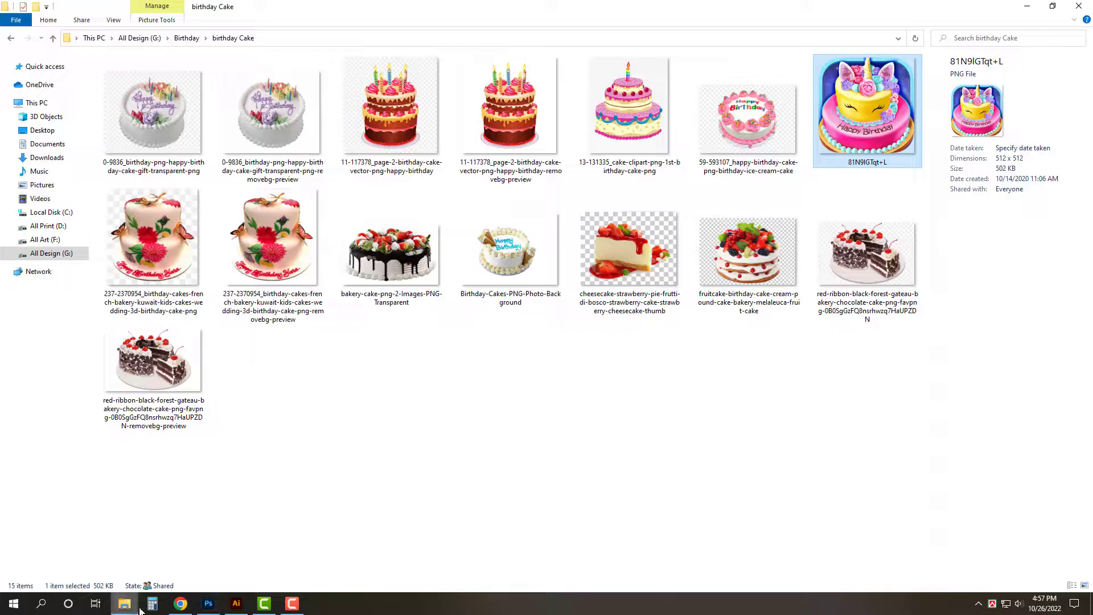
pyautogui.click(51, 252)
pyautogui.click(265, 116)
pyautogui.doubleClick(265, 116)
pyautogui.doubleClick(388, 106)
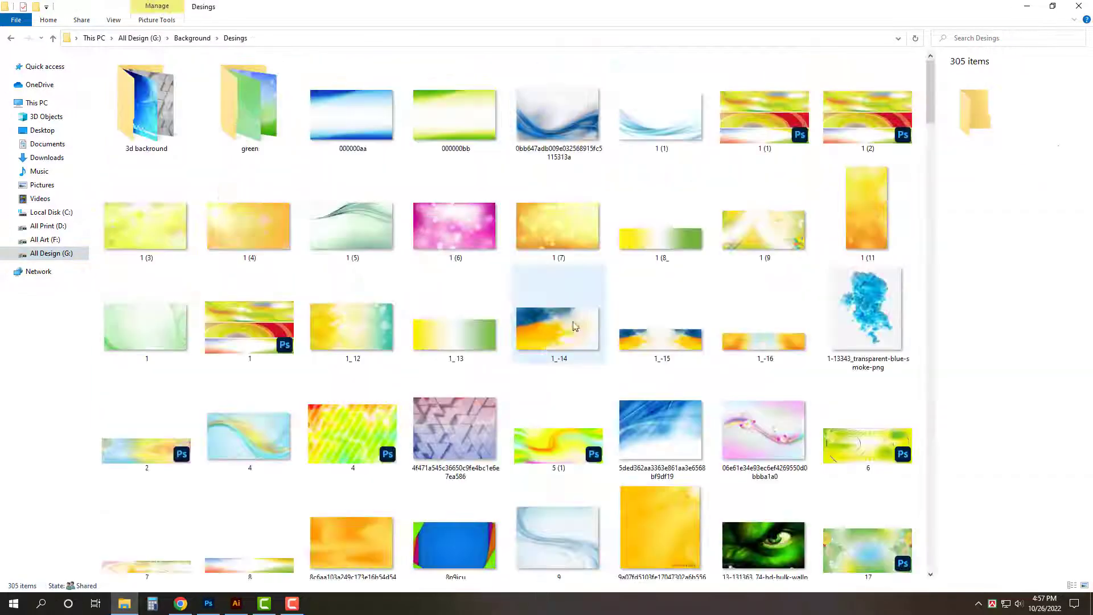
pyautogui.moveTo(355, 319); pyautogui.dragTo(757, 218)
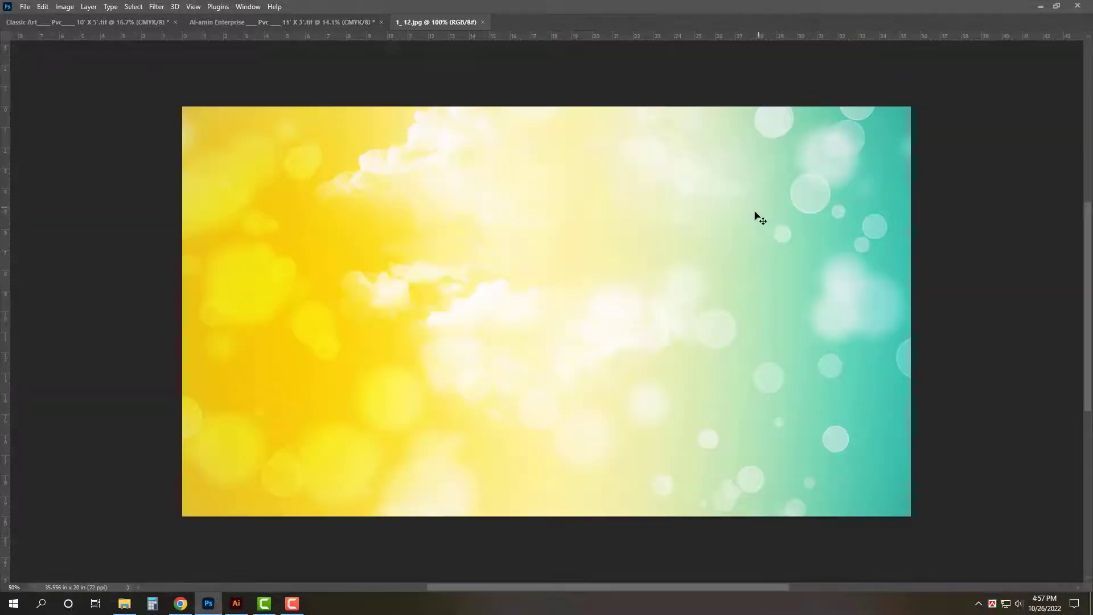
# - Paste the 1_12 yellow-teal image into the banner, stretched full size behind all content
pyautogui.hotkey('ctrl', 'a')
pyautogui.press('Delete')
pyautogui.hotkey('ctrl', 'w')
pyautogui.click(541, 225)
pyautogui.hotkey('ctrl', 'v')
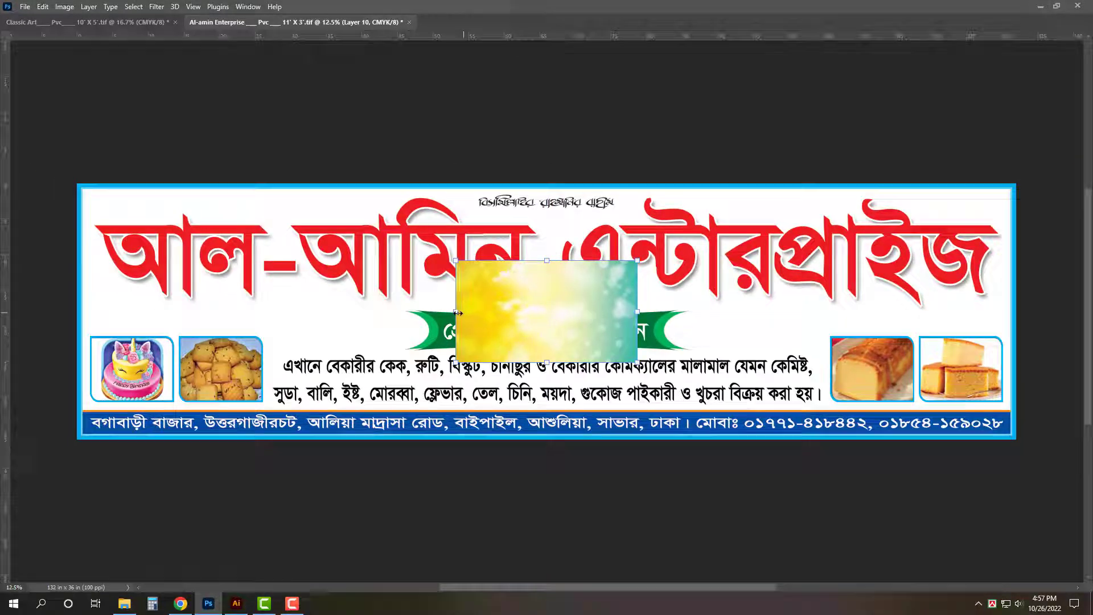
pyautogui.moveTo(458, 312); pyautogui.dragTo(77, 288)
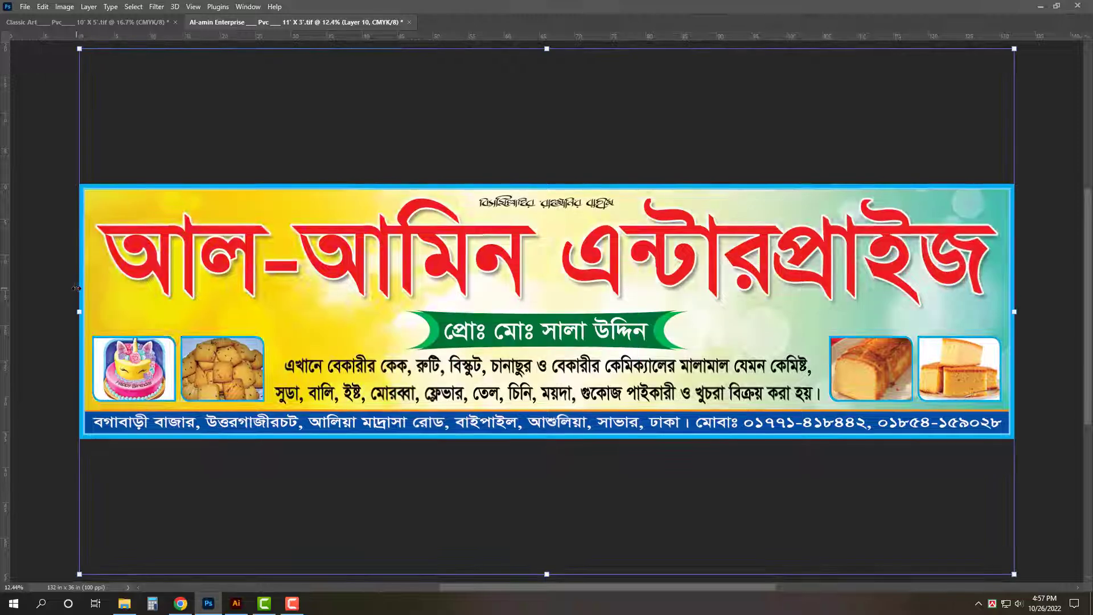
pyautogui.press('Return')
pyautogui.press('Tab')
# - Give the description text a white Stroke outline, fit the banner on screen, and save
pyautogui.click(1006, 513)
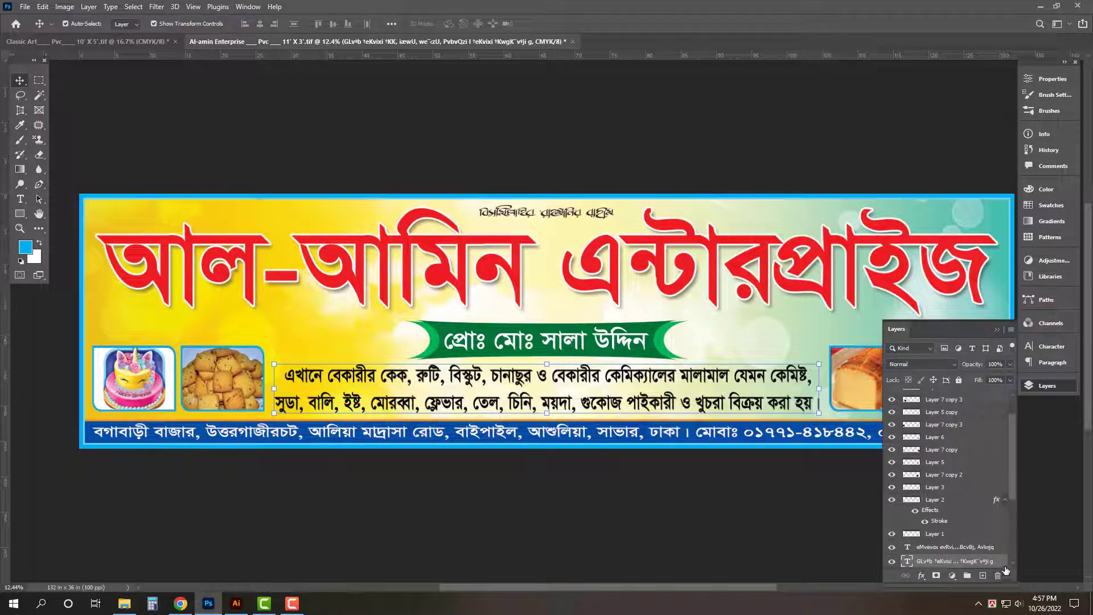
pyautogui.doubleClick(980, 450)
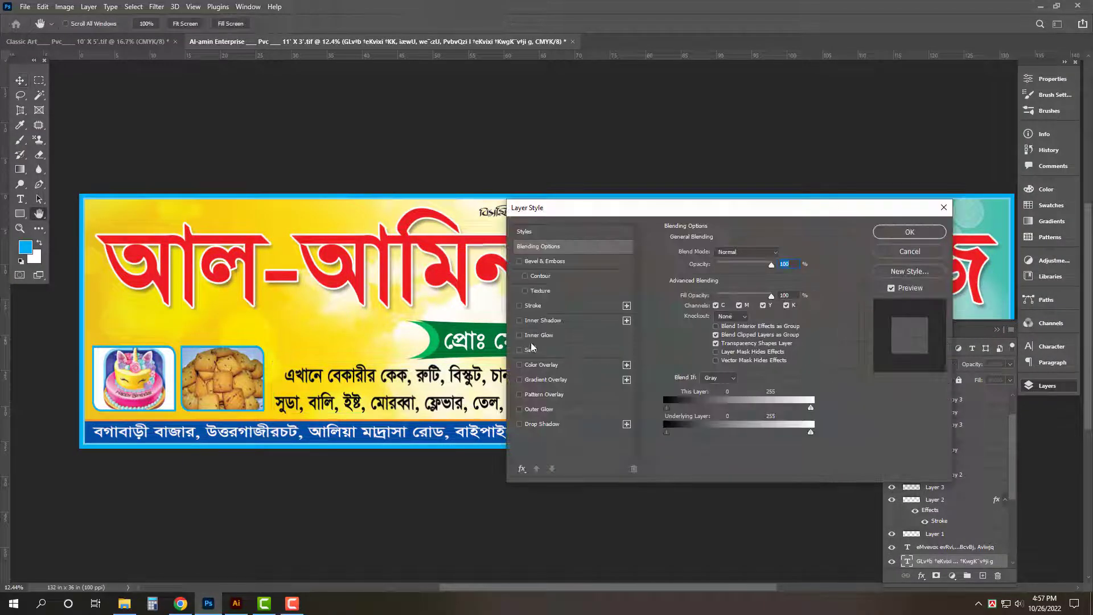
pyautogui.click(533, 305)
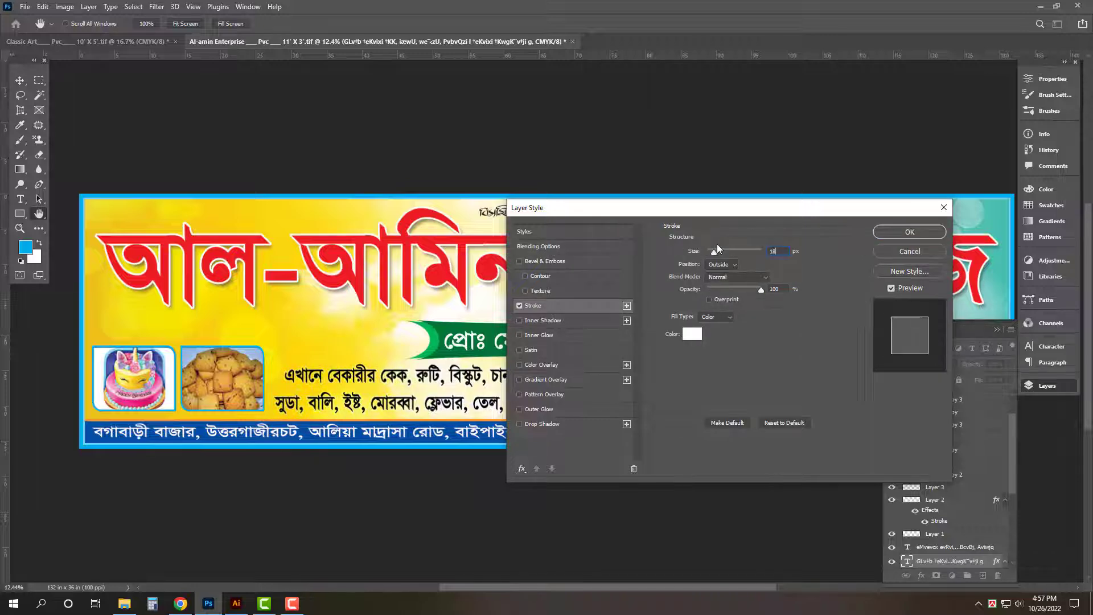
pyautogui.press('Return')
pyautogui.press('Tab')
pyautogui.click(724, 127)
pyautogui.hotkey('ctrl', '0')
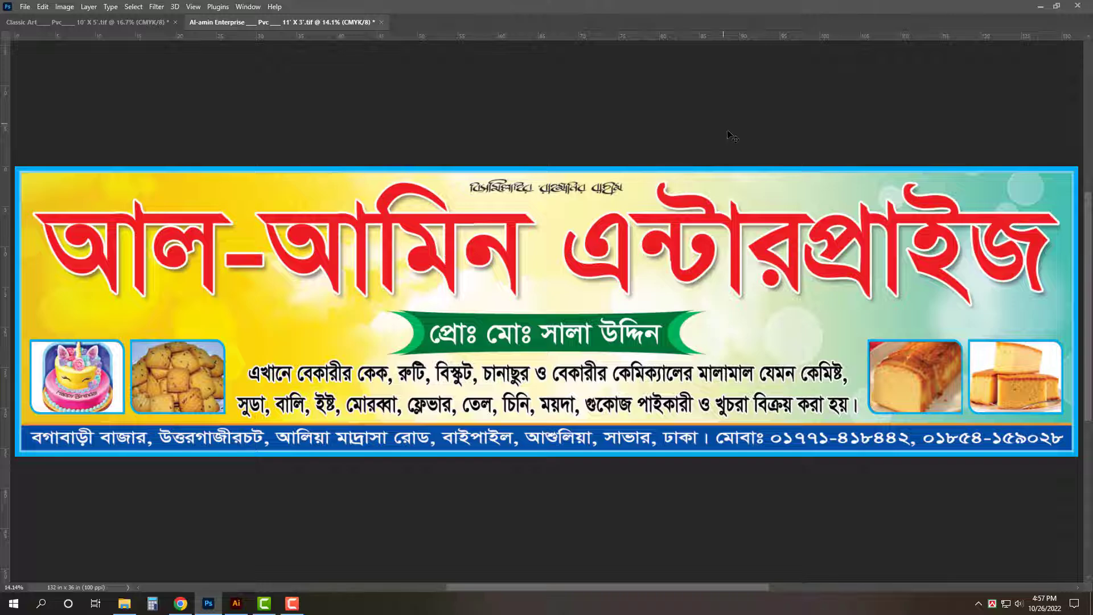
pyautogui.press('Tab')
pyautogui.press('Tab')
pyautogui.hotkey('ctrl', 's')
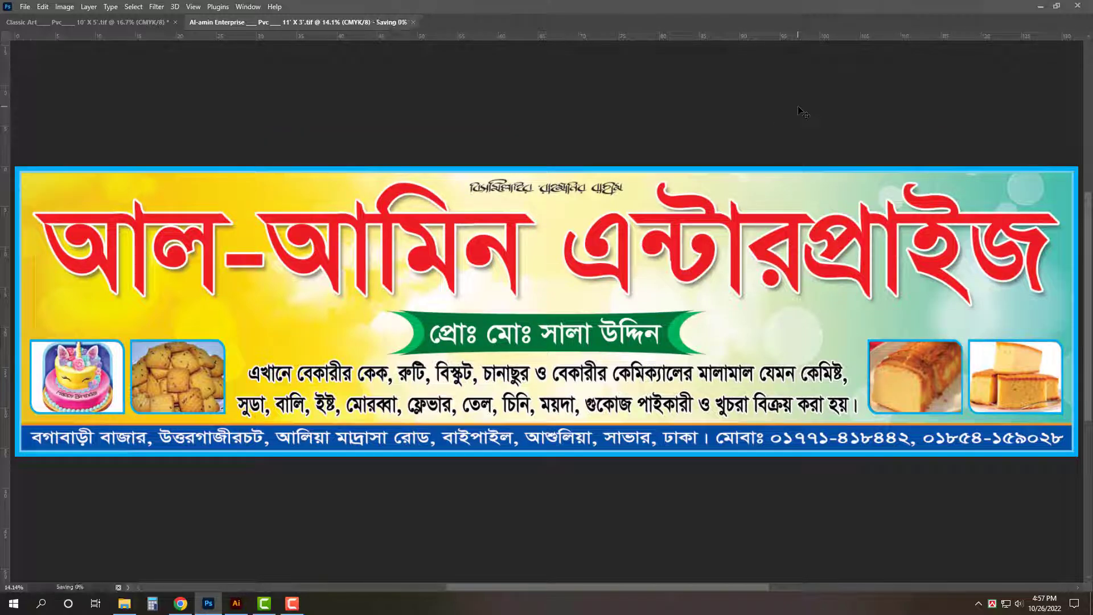